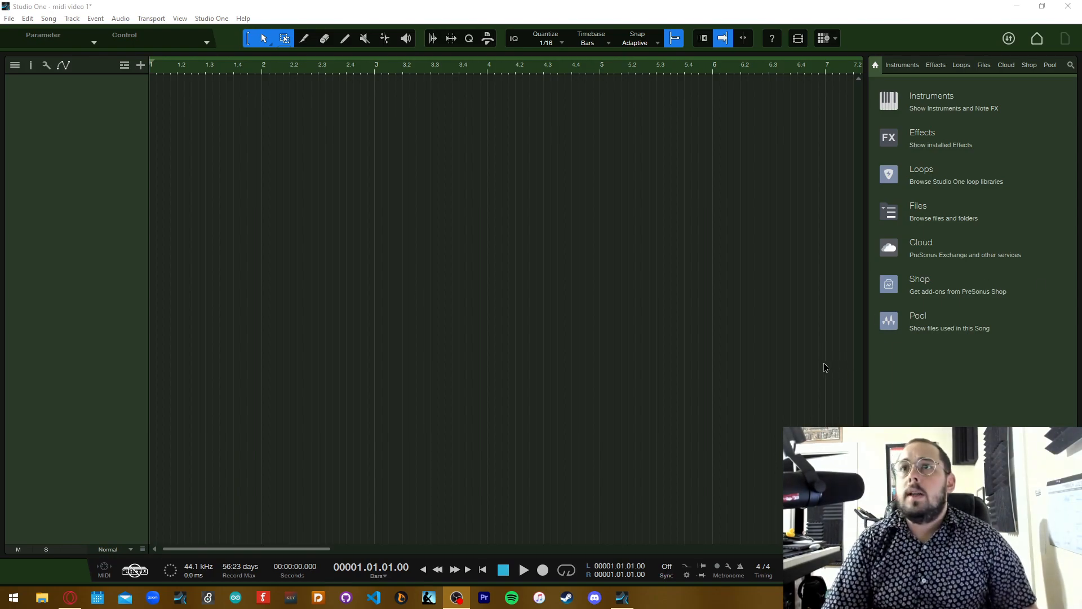
Save the song, and check the start page before returning to the arrangement
click(723, 356)
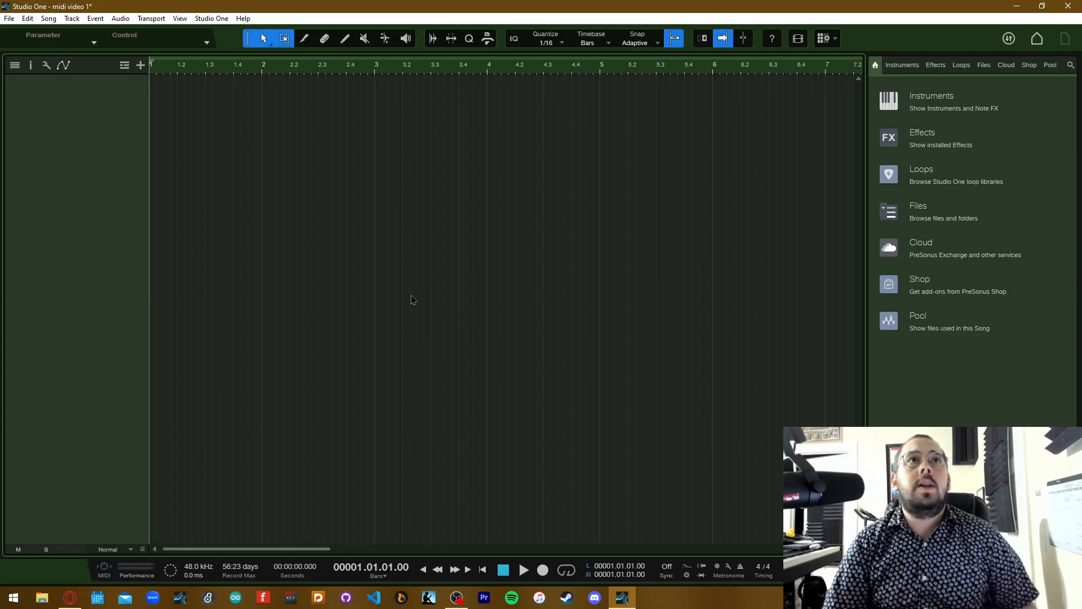
key(ctrl+s)
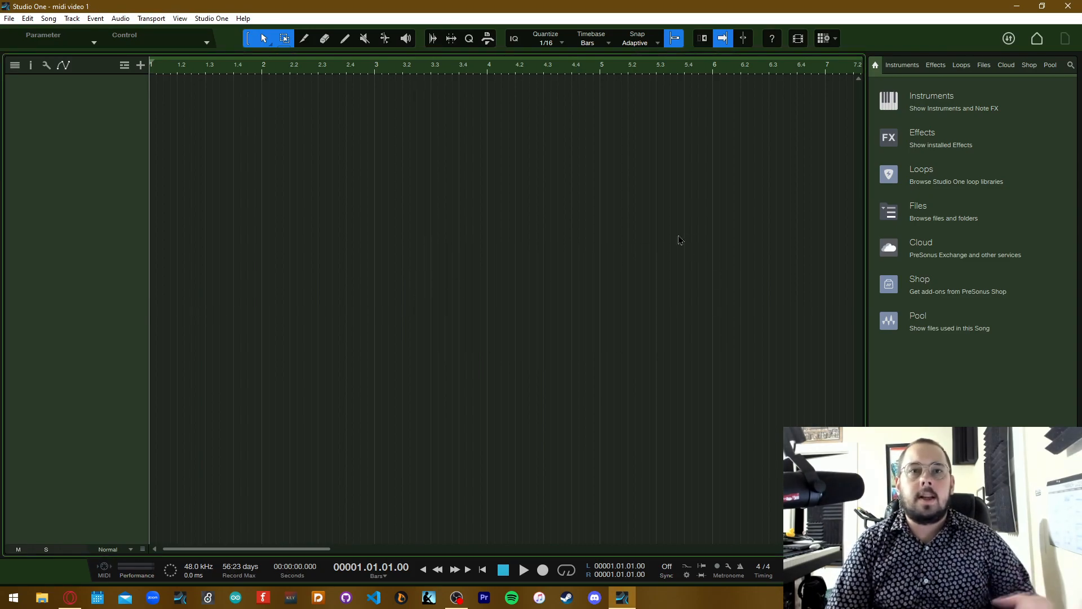
click(1038, 39)
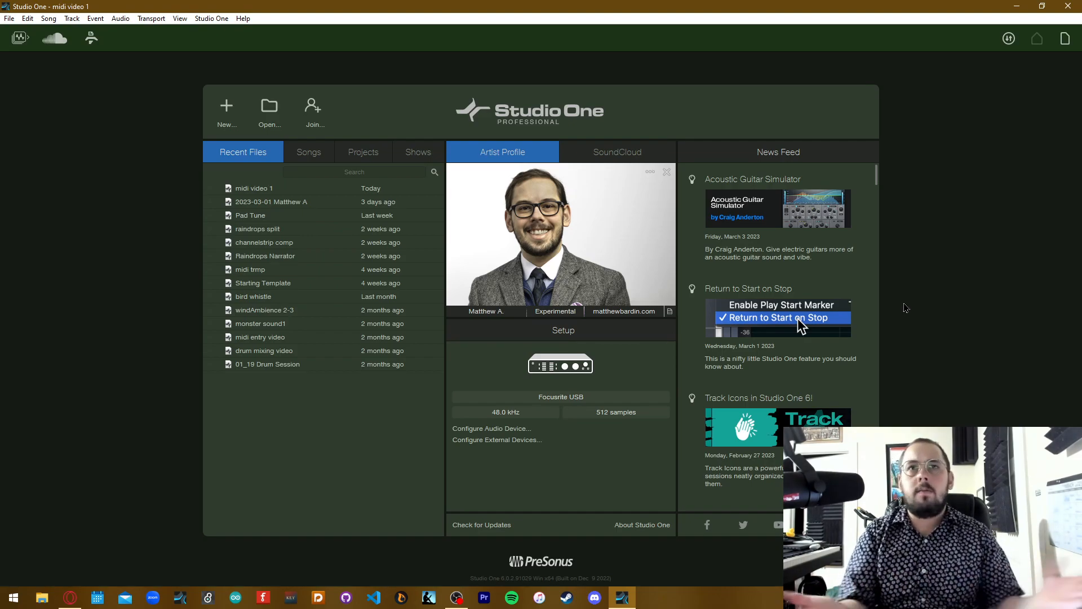
click(1065, 38)
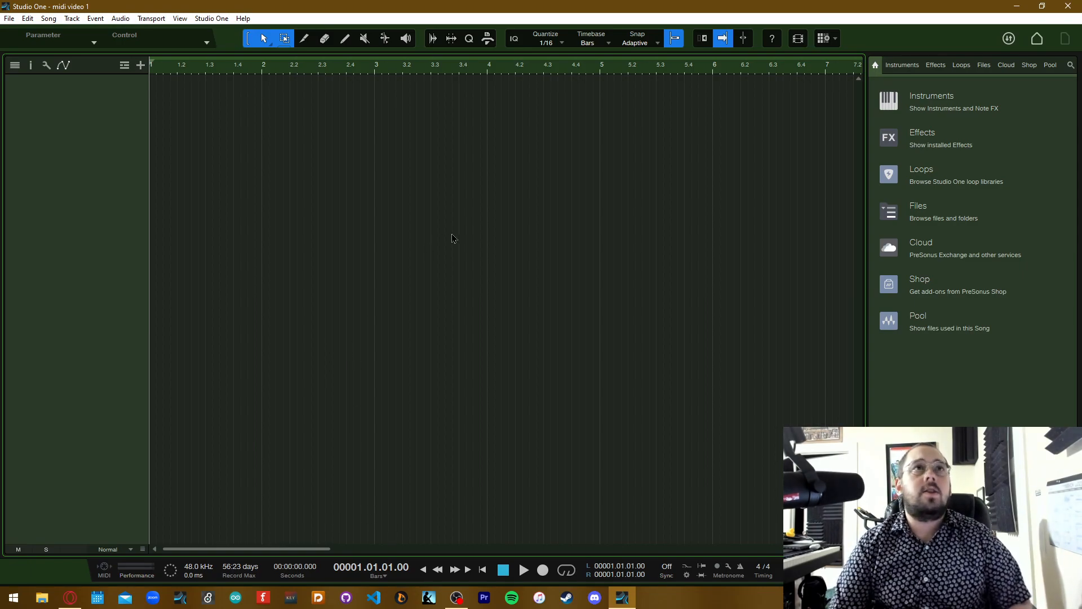
Add one instrument track named "manual intry" with the default input and no instrument assigned
key(t)
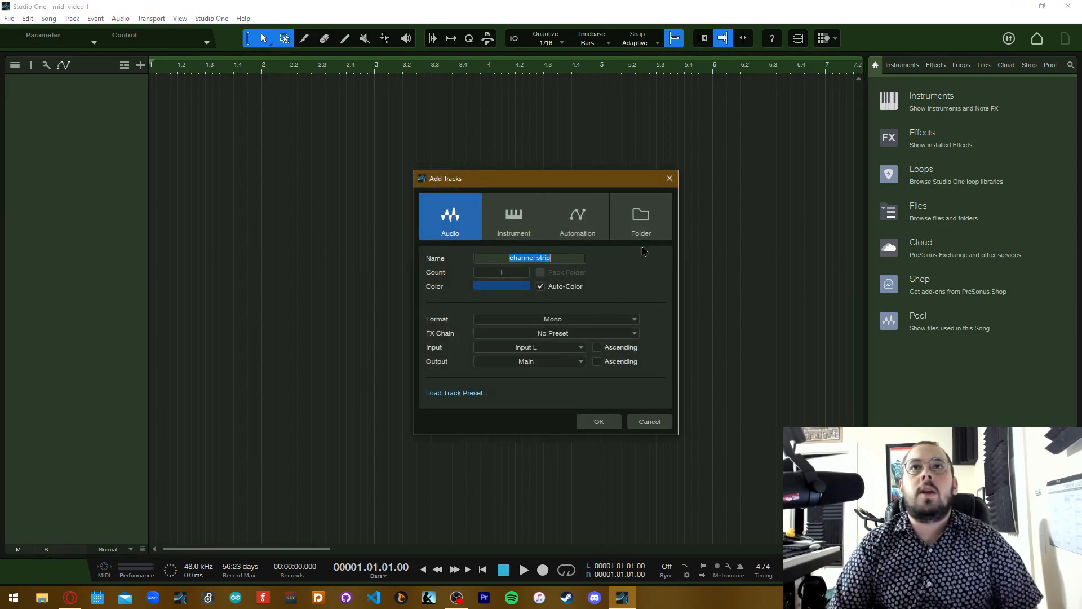
click(506, 236)
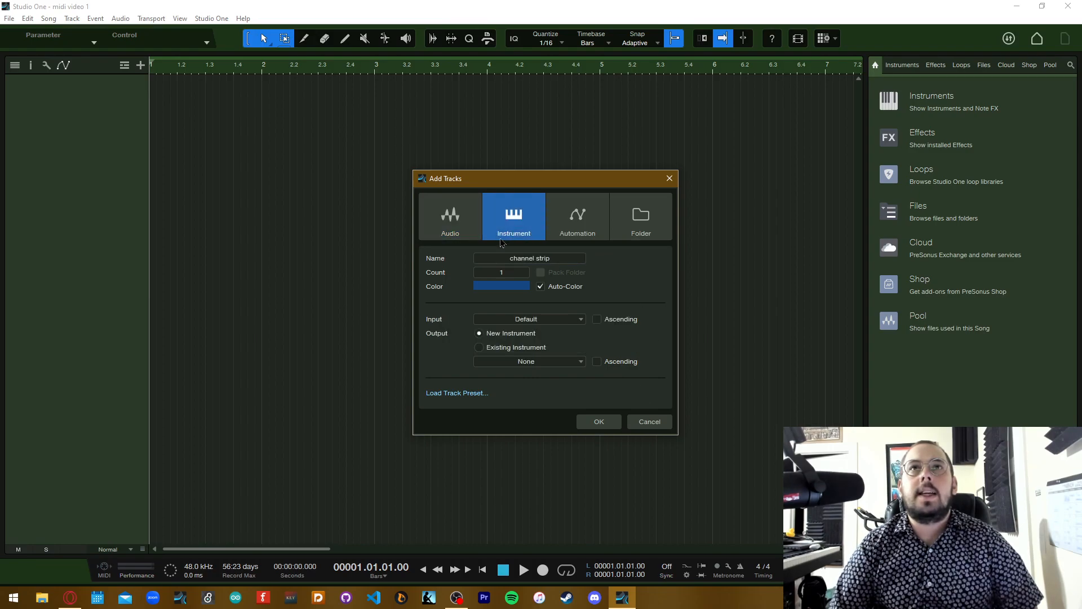
click(560, 259)
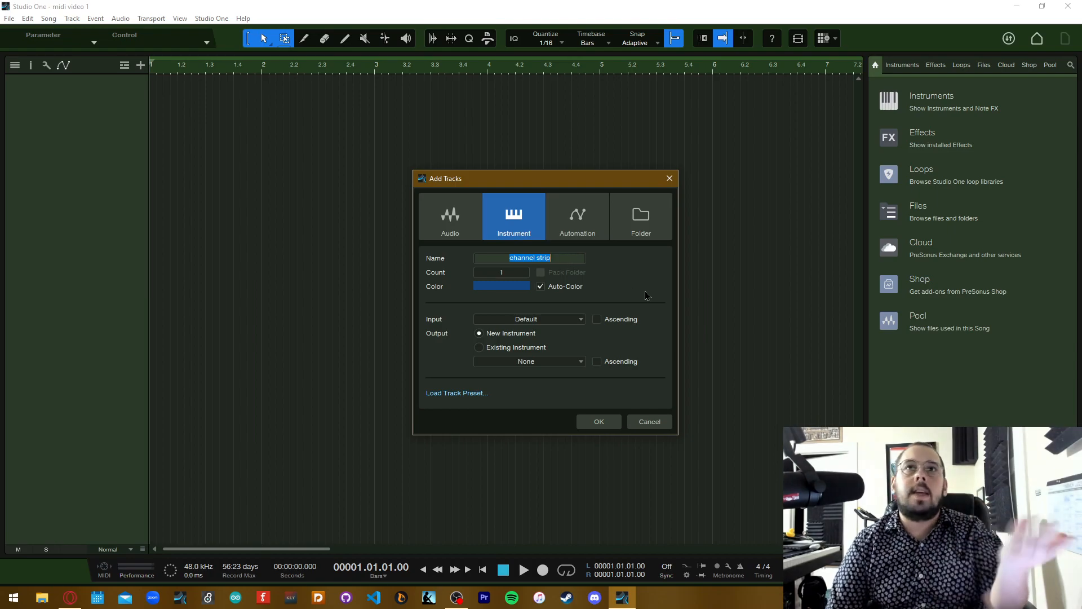
text(manual intry)
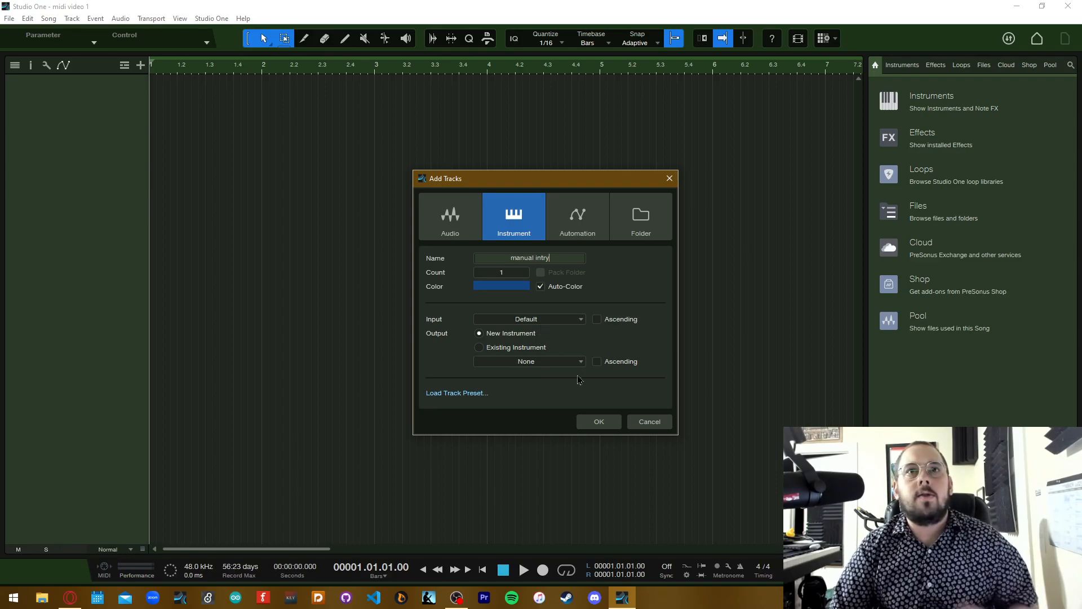
click(596, 426)
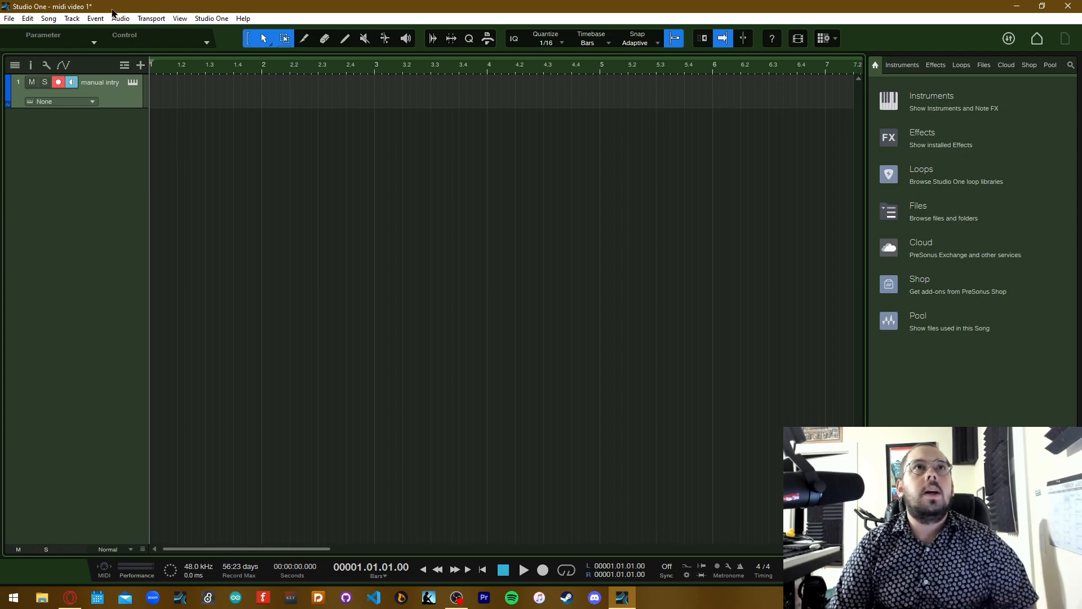
Add a second instrument track below the first and rename it "controller entry"
click(140, 66)
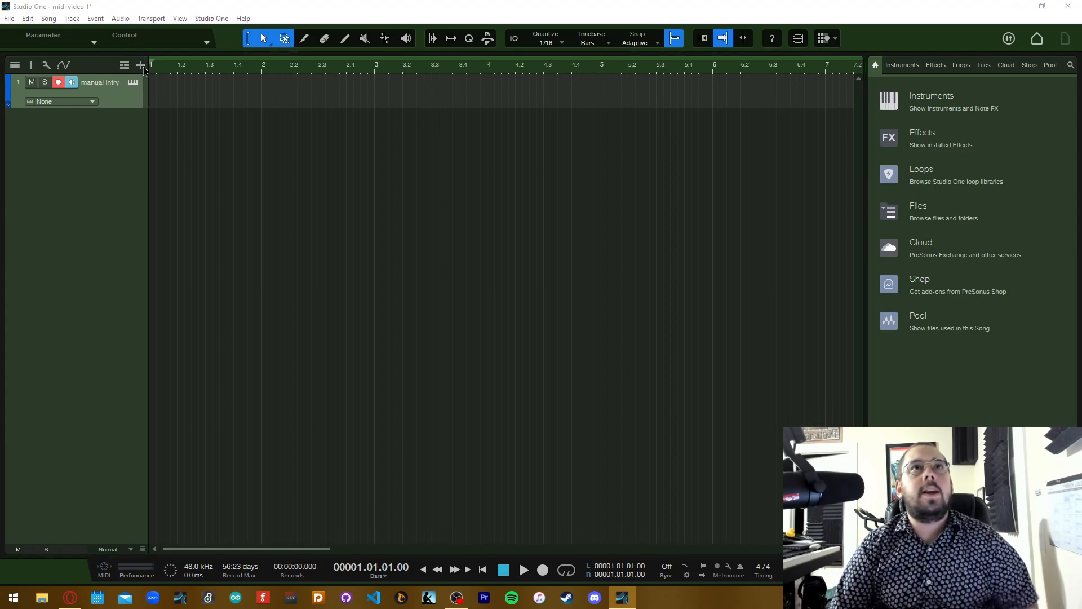
click(669, 178)
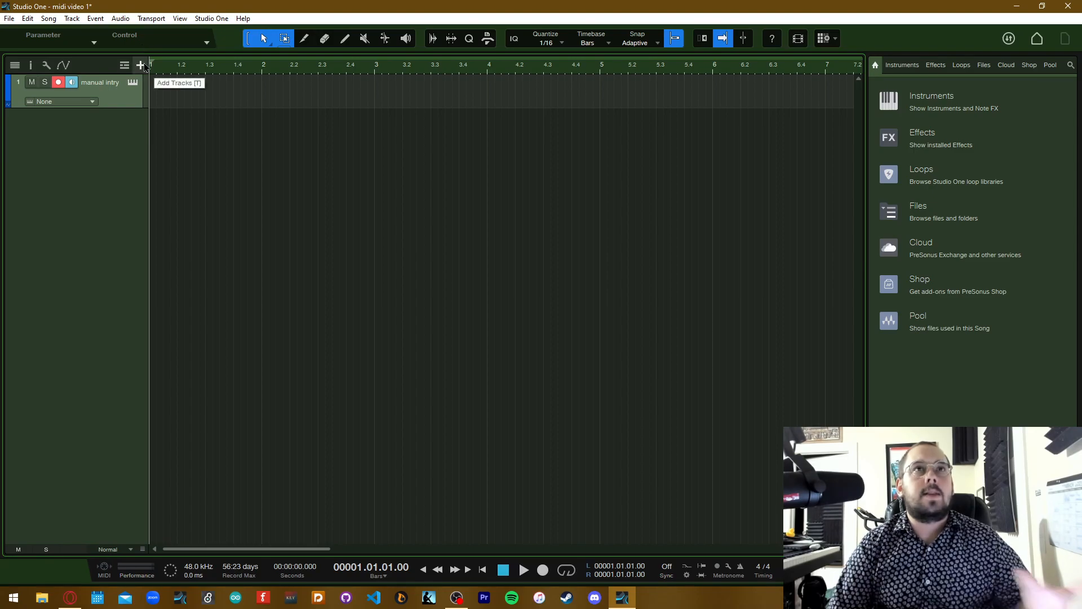
click(72, 19)
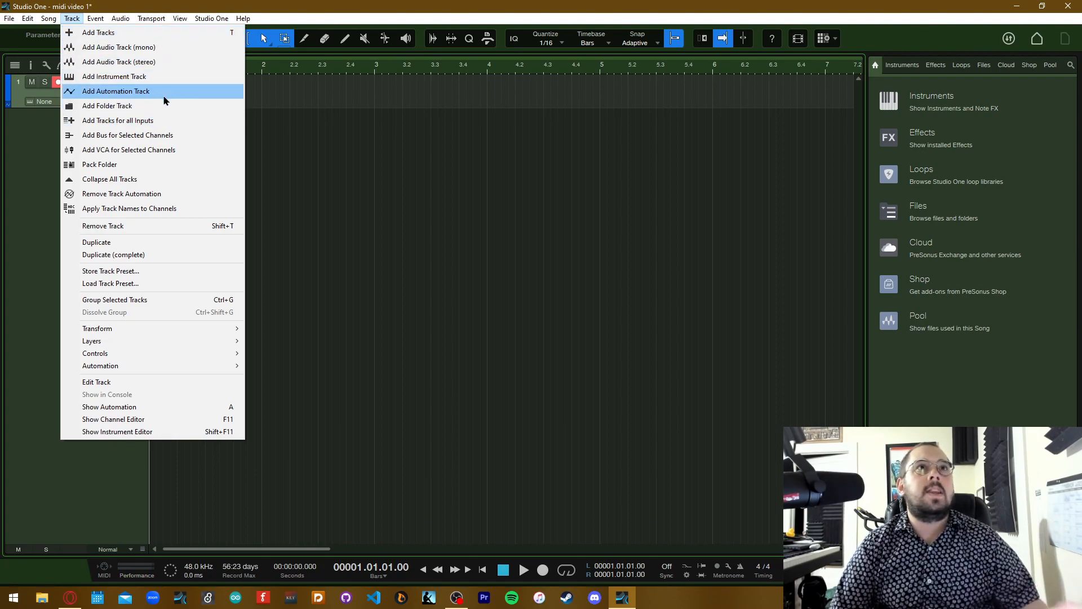
click(141, 77)
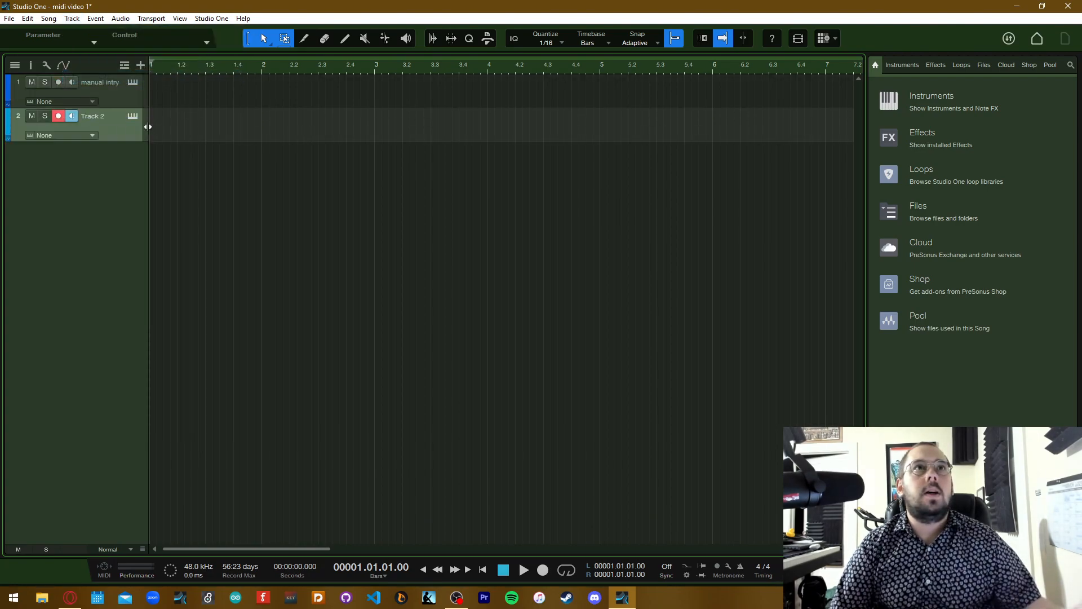
double_click(97, 119)
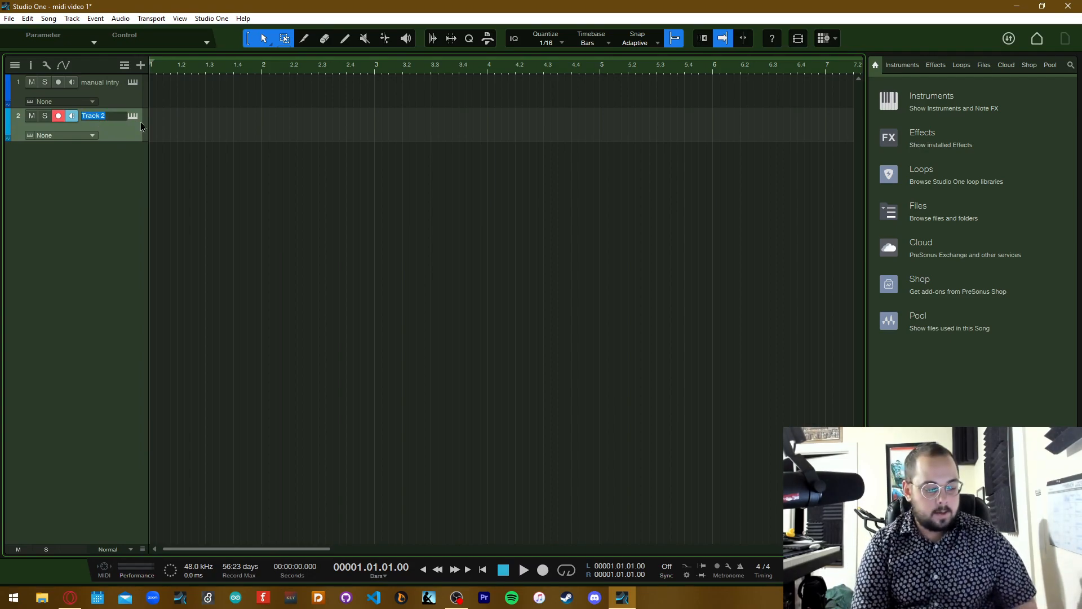
text(controller intry)
key(Return)
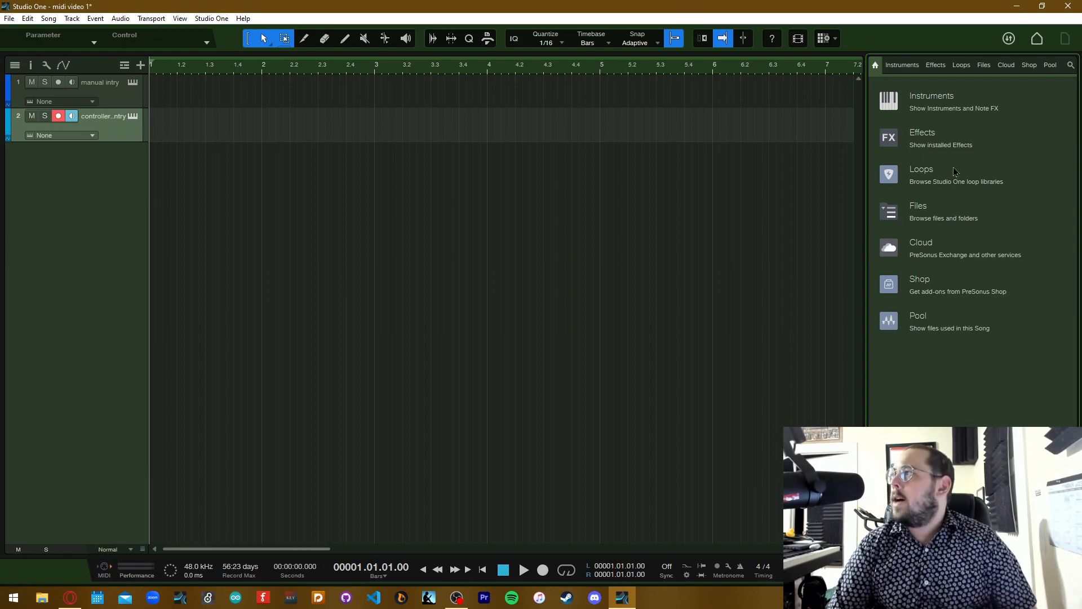
Load the PreSonus Presence instrument from the browser onto the "manual intry" track
click(938, 96)
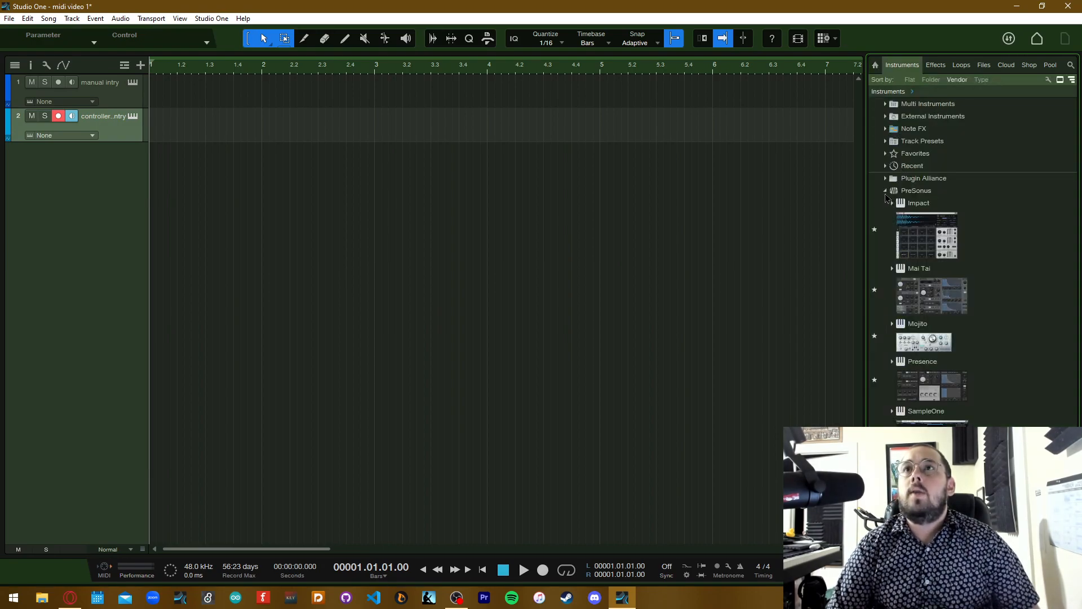
click(886, 193)
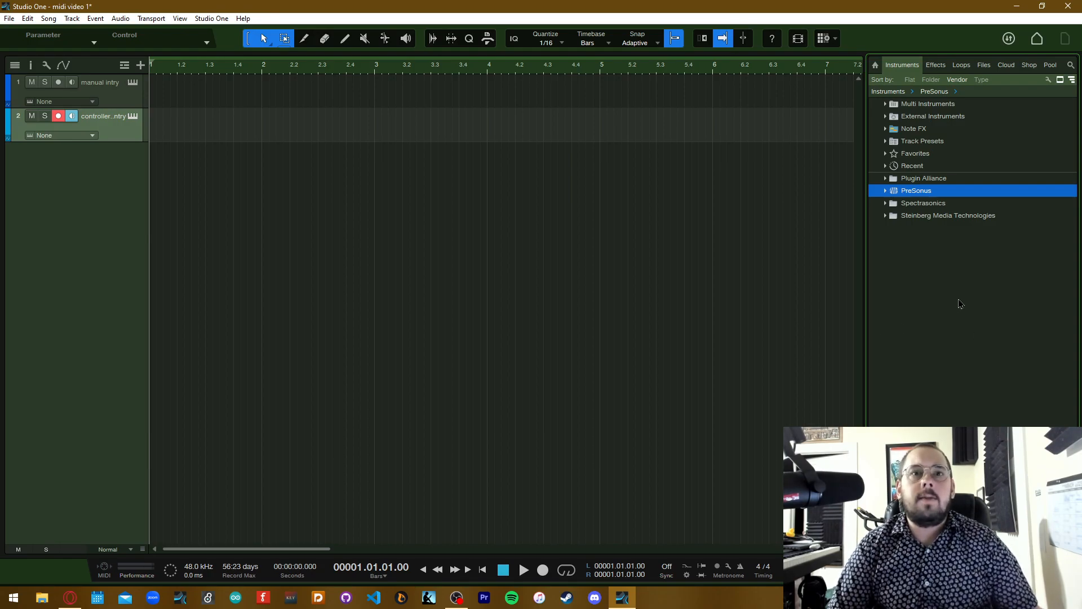
click(889, 193)
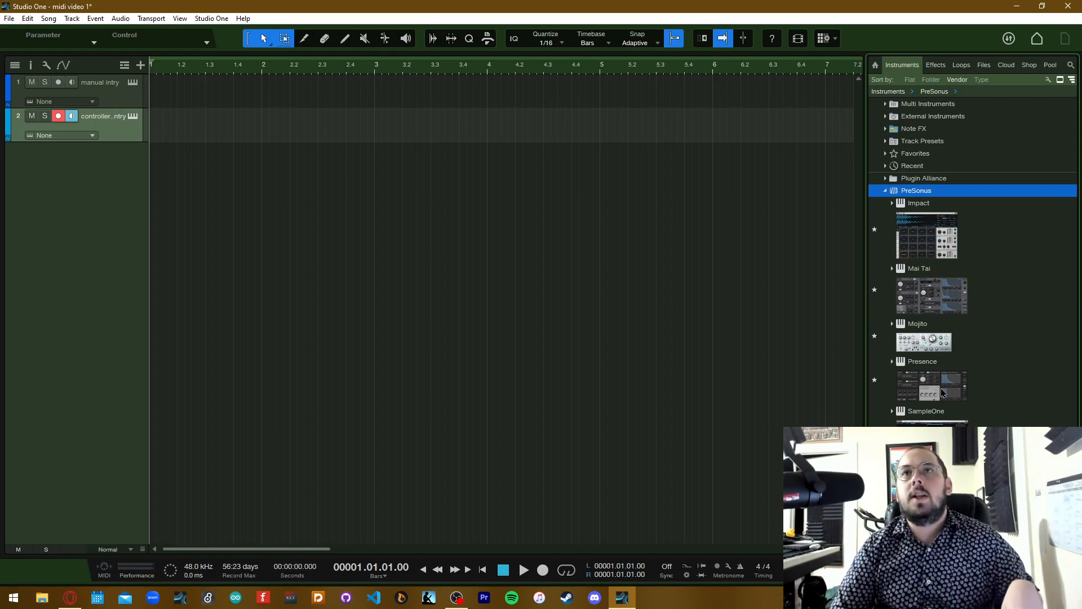
drag(945, 388, 185, 96)
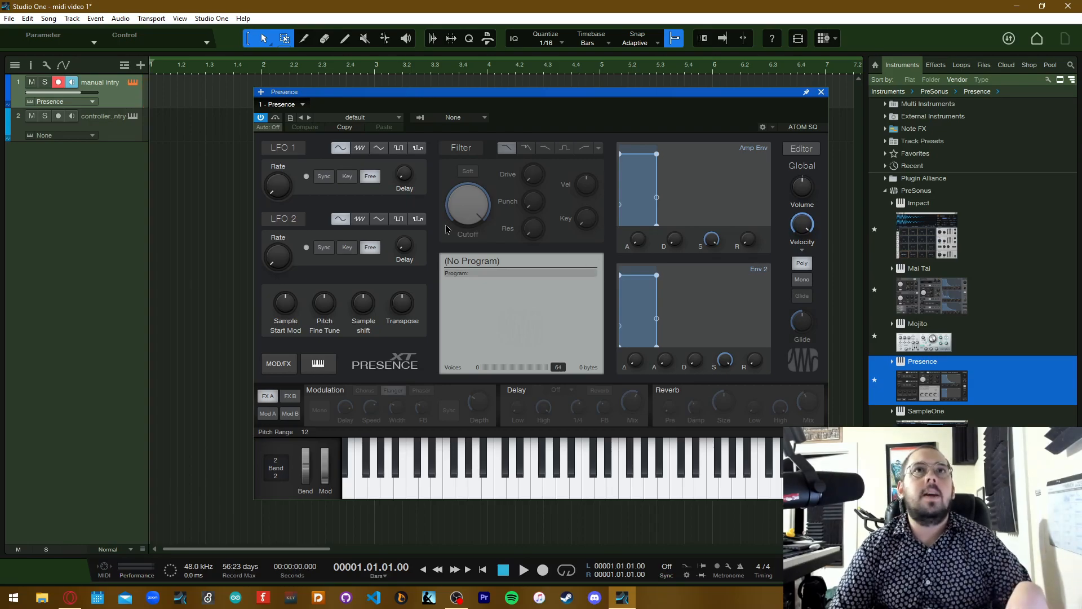
Load the Les Paul Full preset from the Guitar presets in Presence and close the instrument window
click(391, 120)
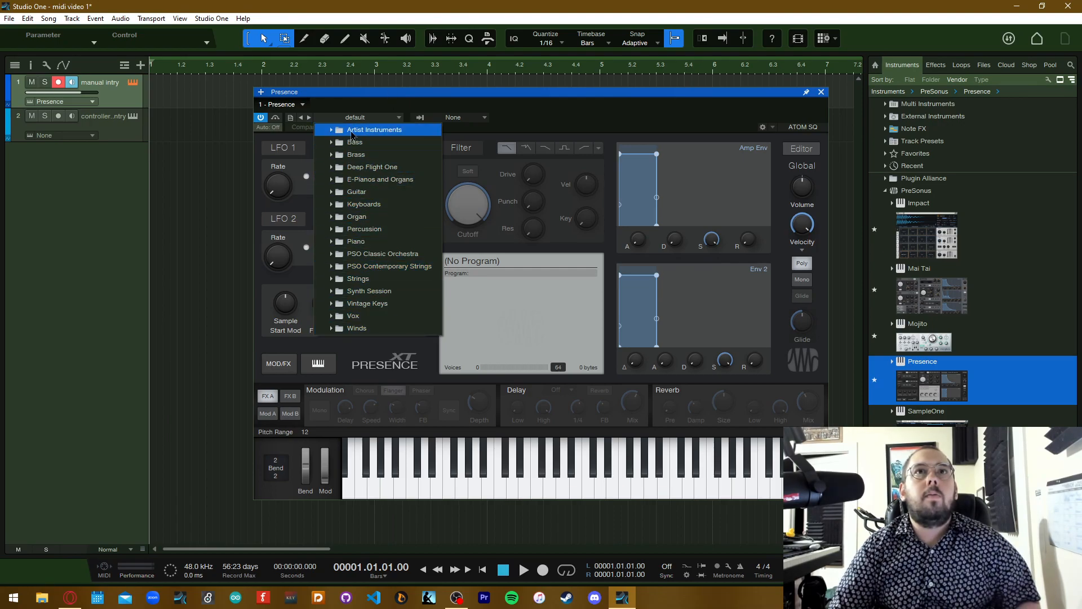
click(333, 194)
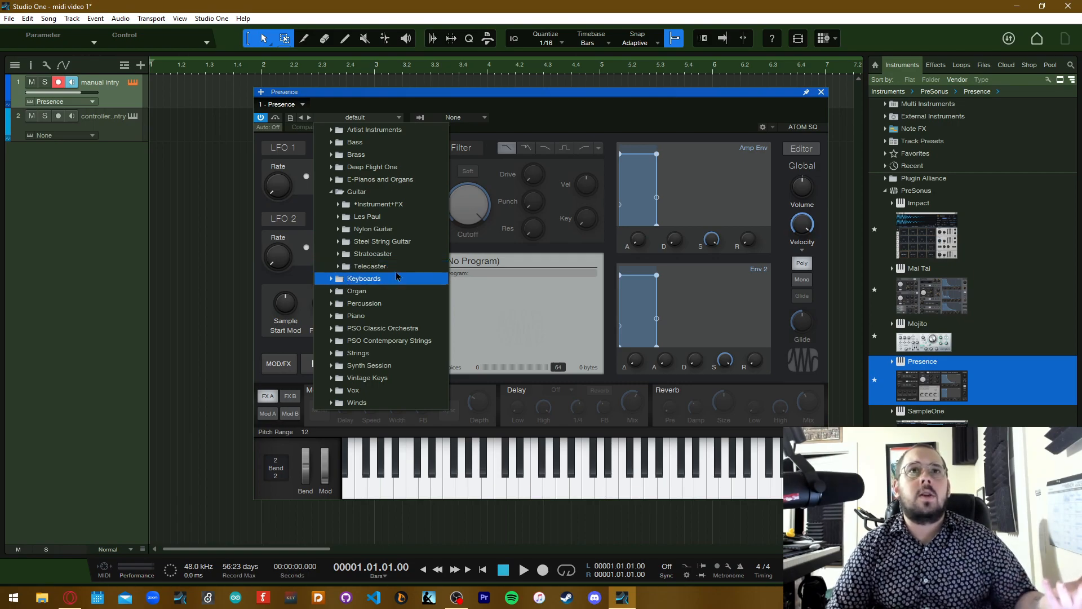
click(361, 219)
click(368, 242)
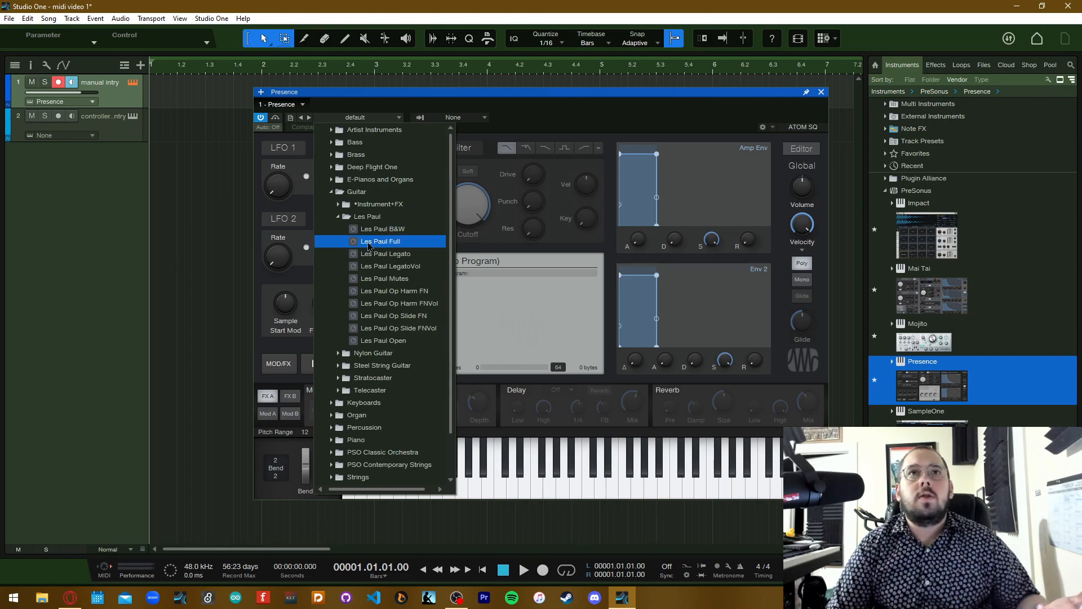
click(583, 119)
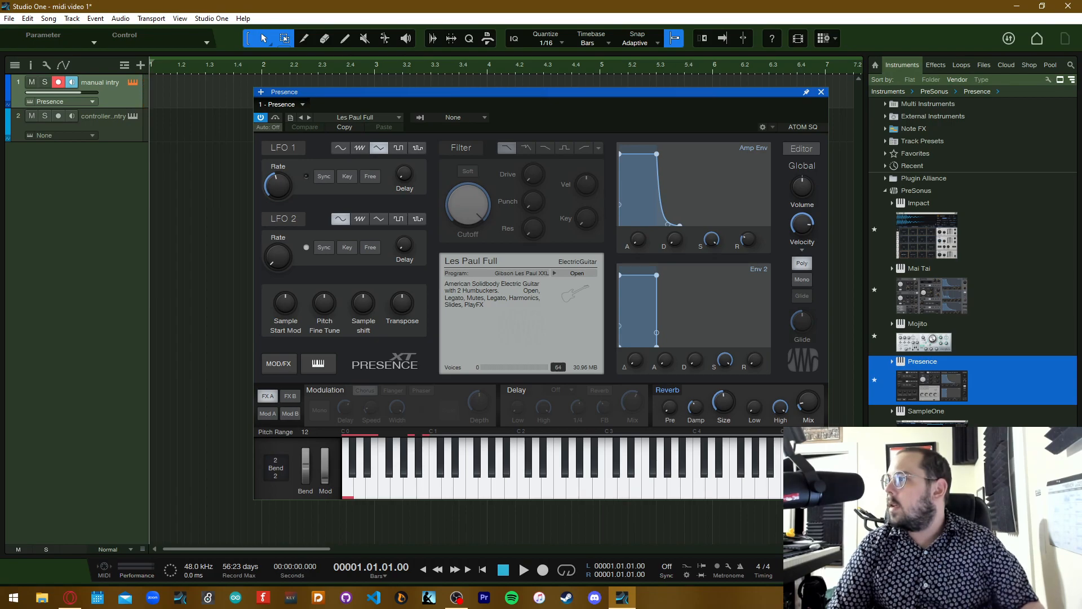
key(alt+Tab)
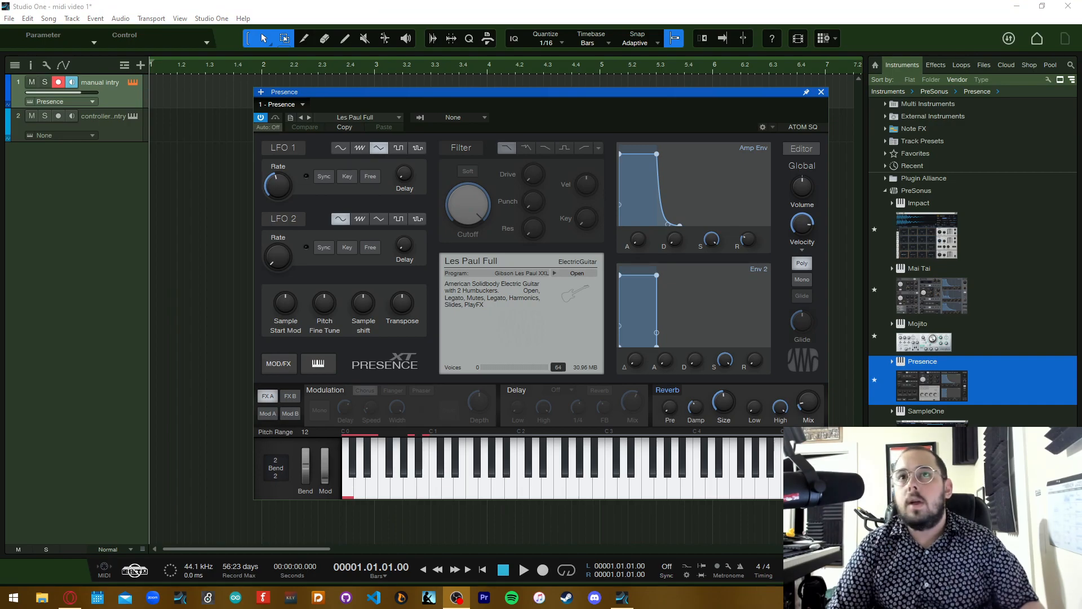
click(630, 119)
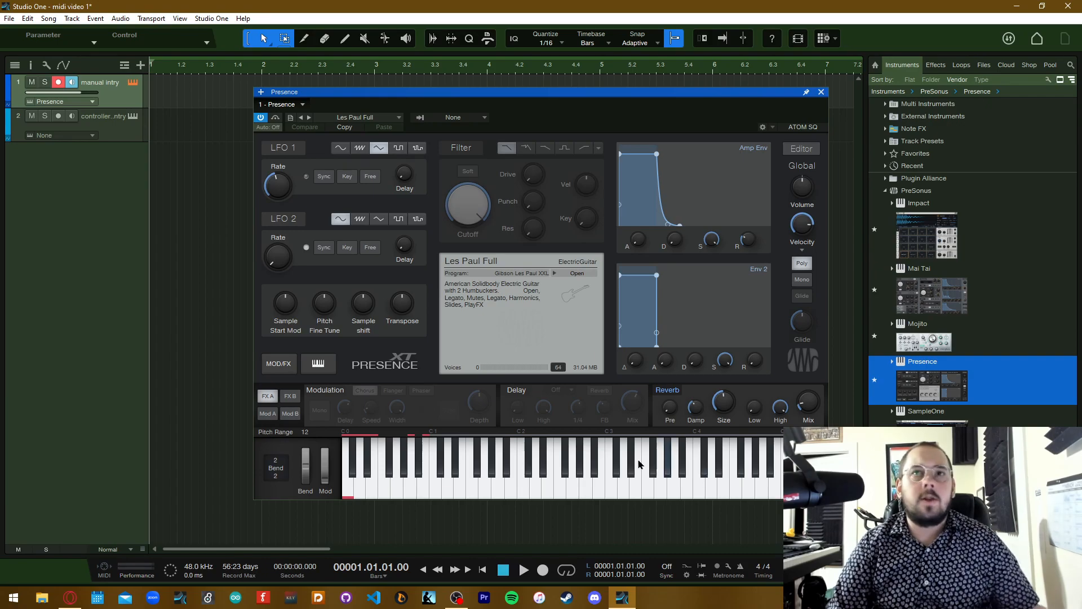
click(822, 94)
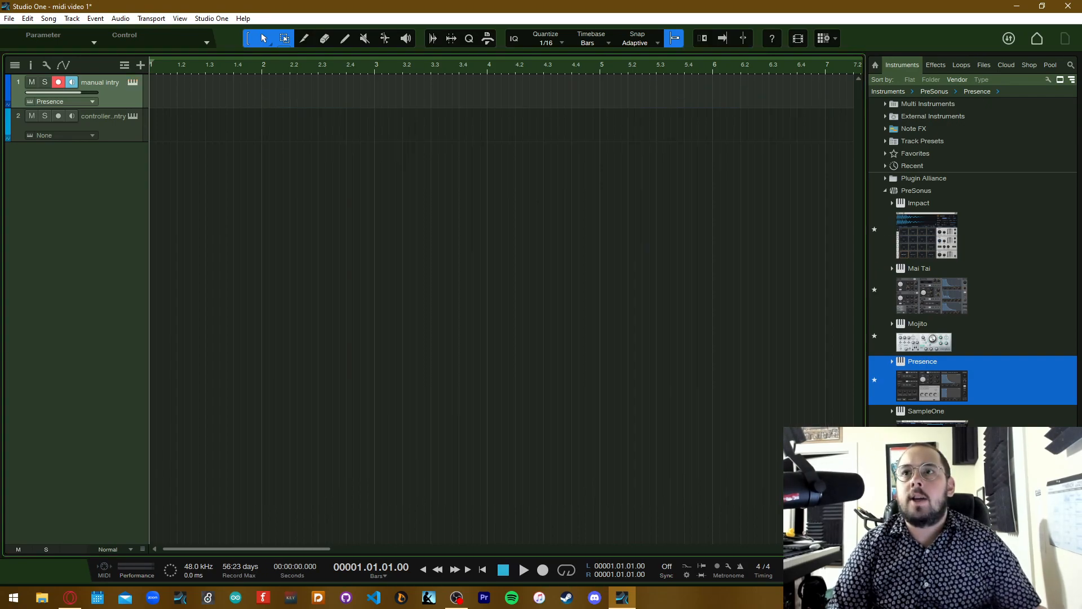
Load the PreSonus Mojito synth onto the "controller entry" track and close its window
drag(935, 332, 158, 134)
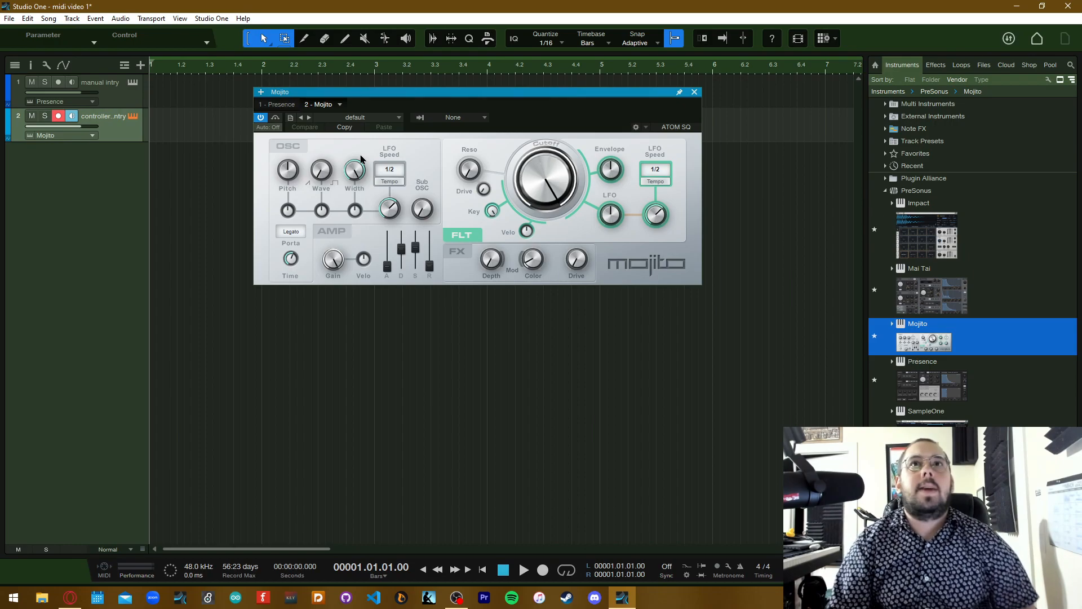
click(695, 91)
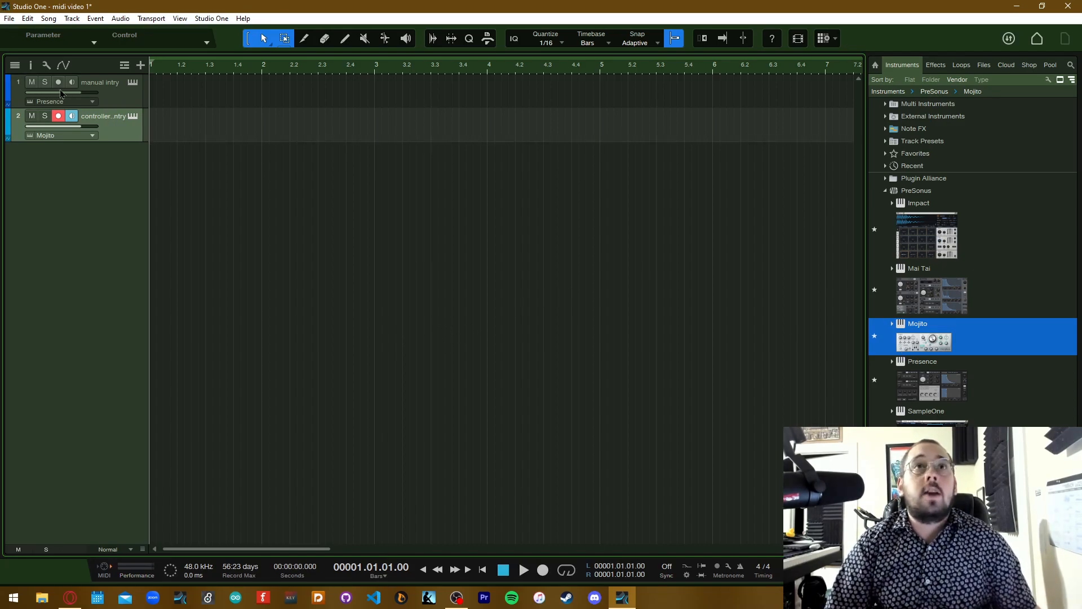
click(48, 600)
drag(472, 57, 1081, 216)
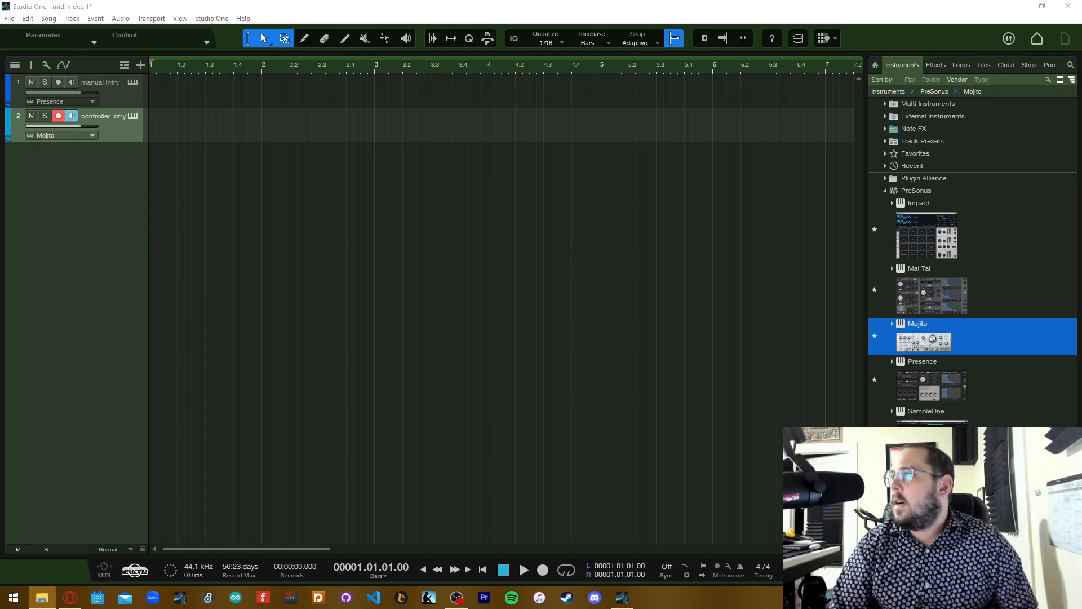
click(337, 331)
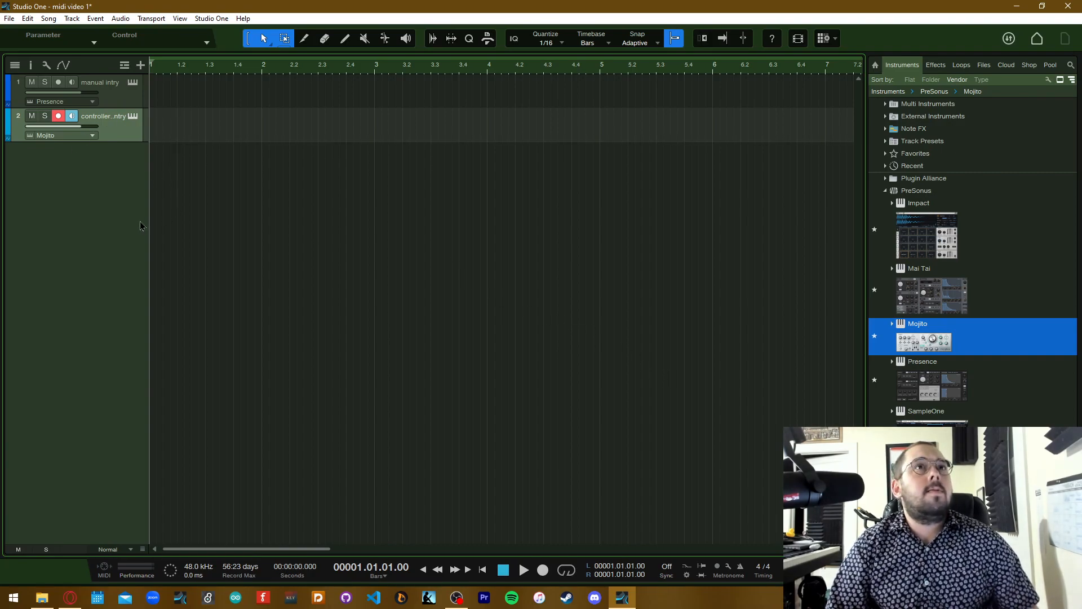
Create an empty part on the "manual intry" track from bar 1 to bar 5 and open it in the note editor
drag(148, 220, 198, 214)
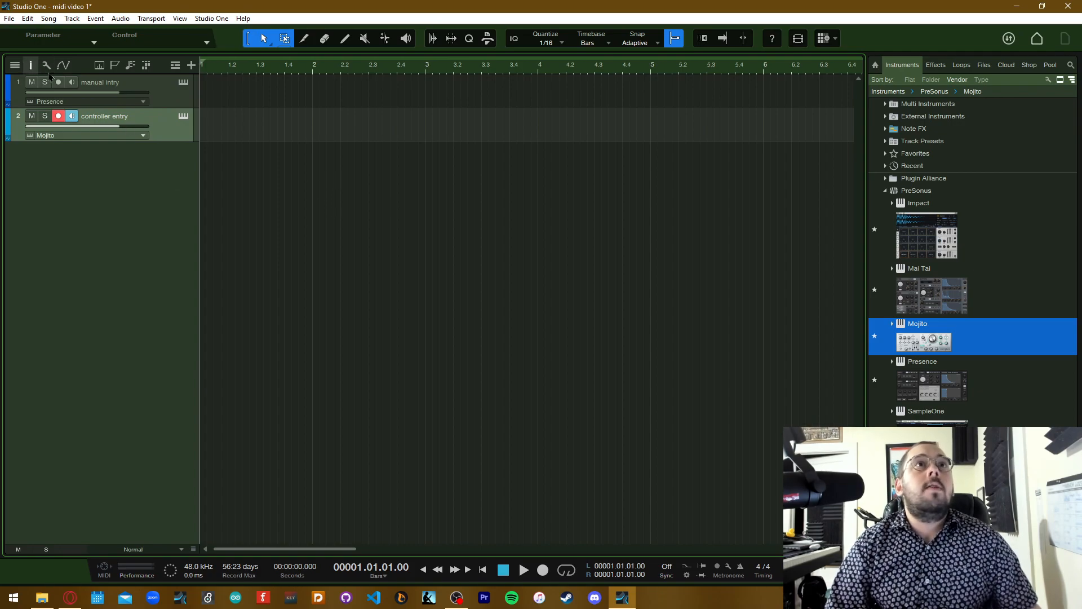
click(174, 100)
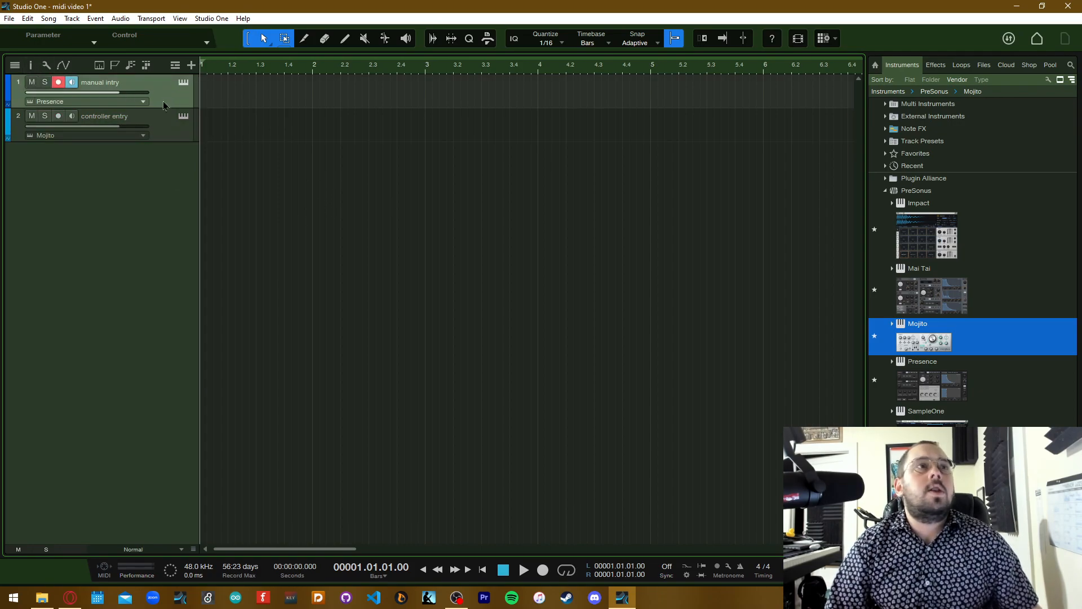
double_click(203, 100)
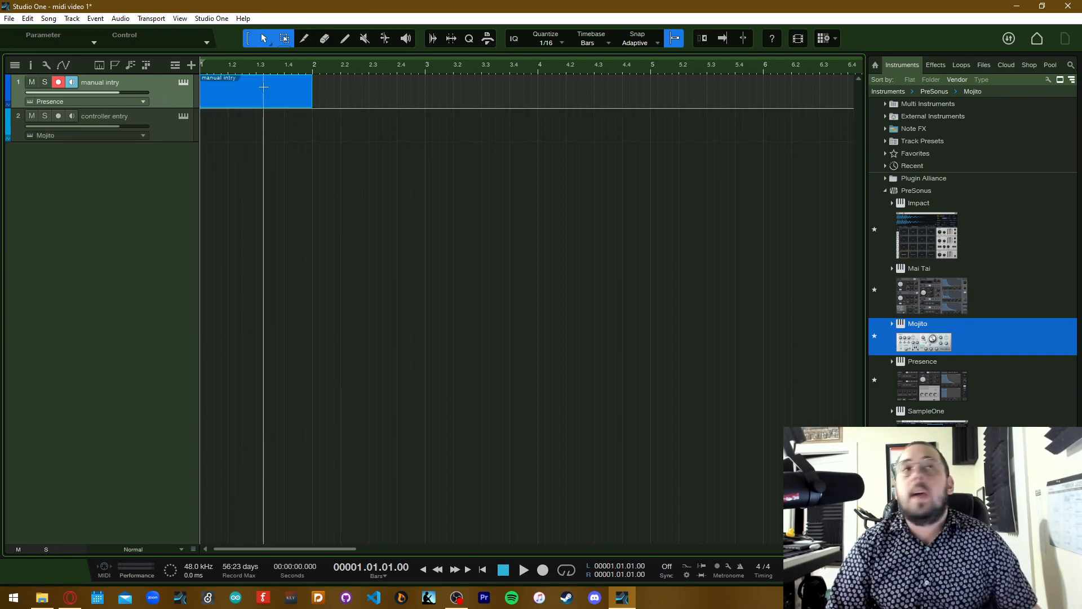
drag(254, 104, 652, 106)
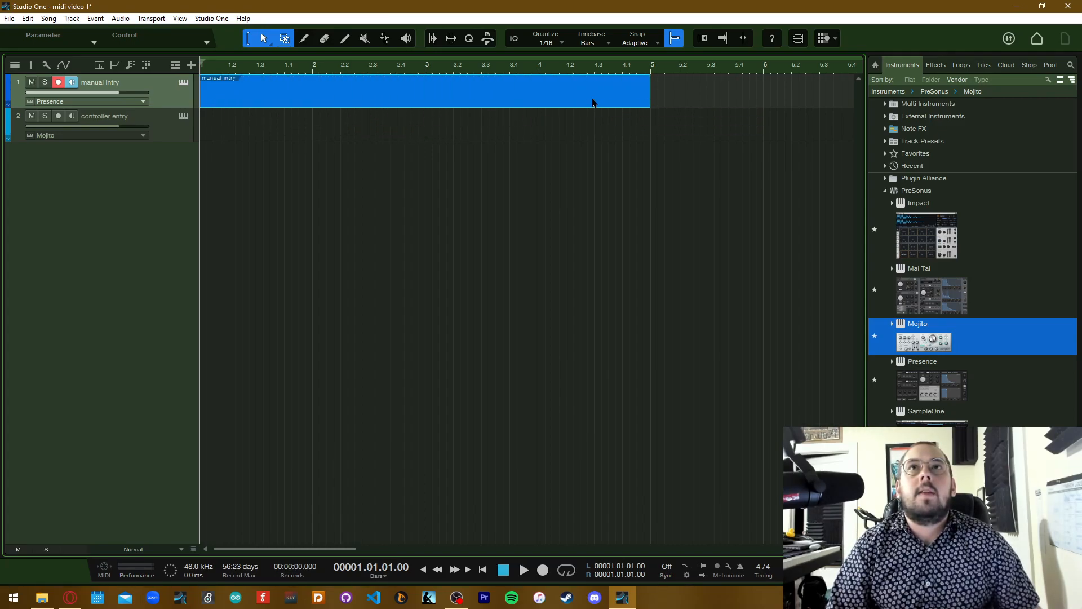
double_click(379, 100)
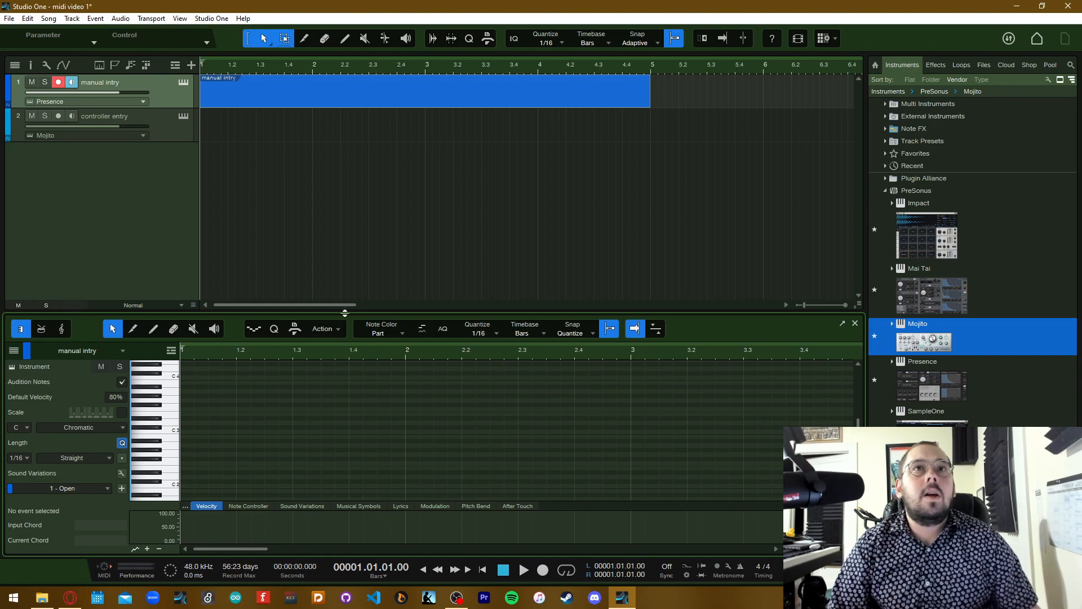
Enlarge the note editor to fill most of the window and look over its full key range
drag(355, 312, 367, 166)
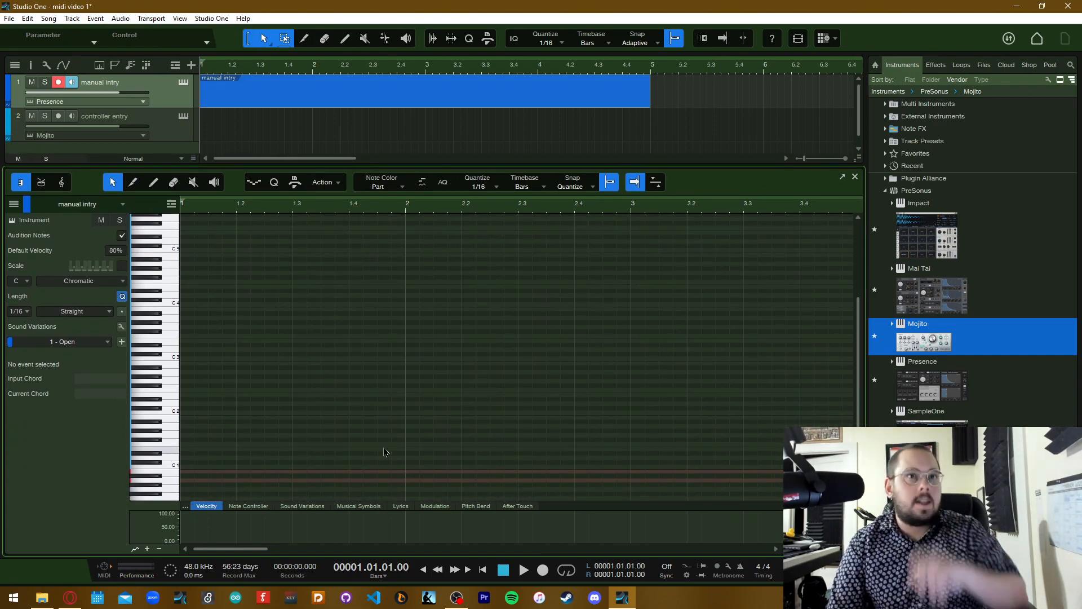
scroll(374, 439, down, 3)
scroll(375, 439, down, 3)
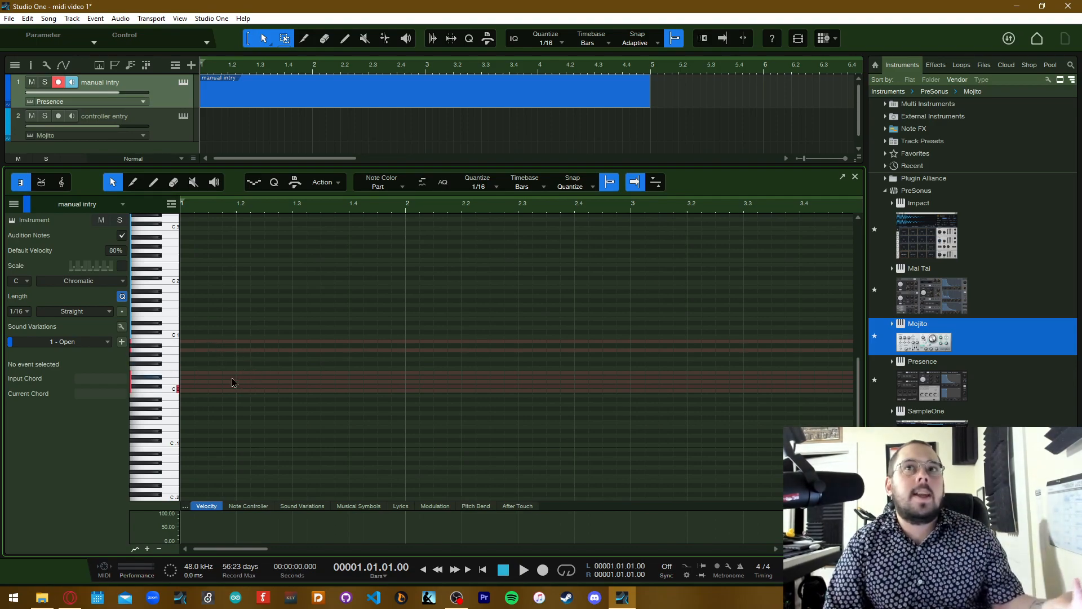
scroll(181, 361, up, 3)
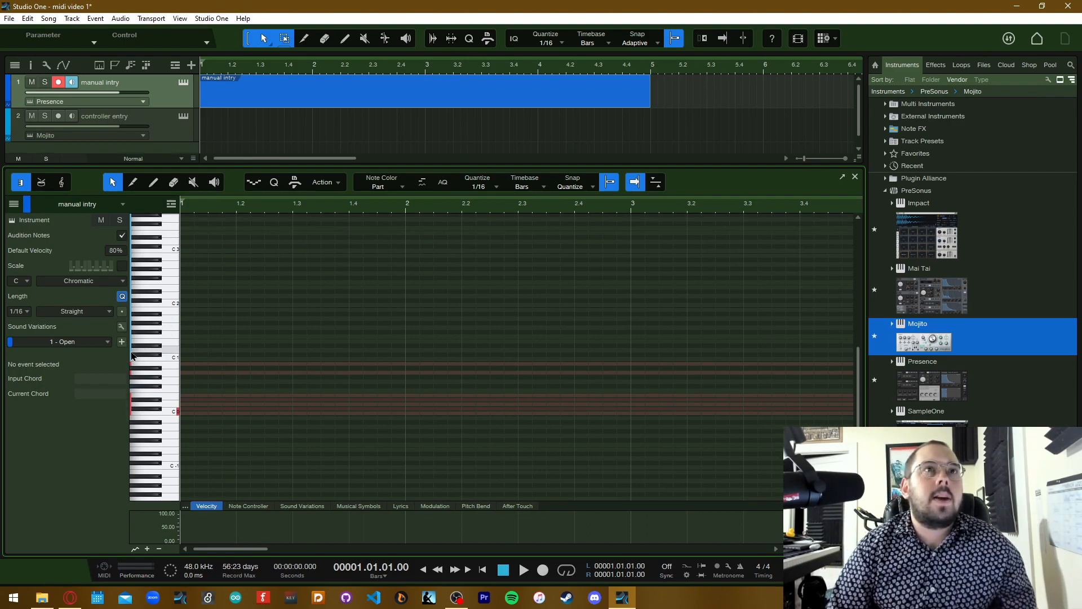
scroll(144, 339, up, 5)
scroll(150, 327, up, 5)
Audition the instrument by running down the editor's piano keys to about D2
click(171, 251)
drag(172, 255, 156, 447)
scroll(156, 443, down, 7)
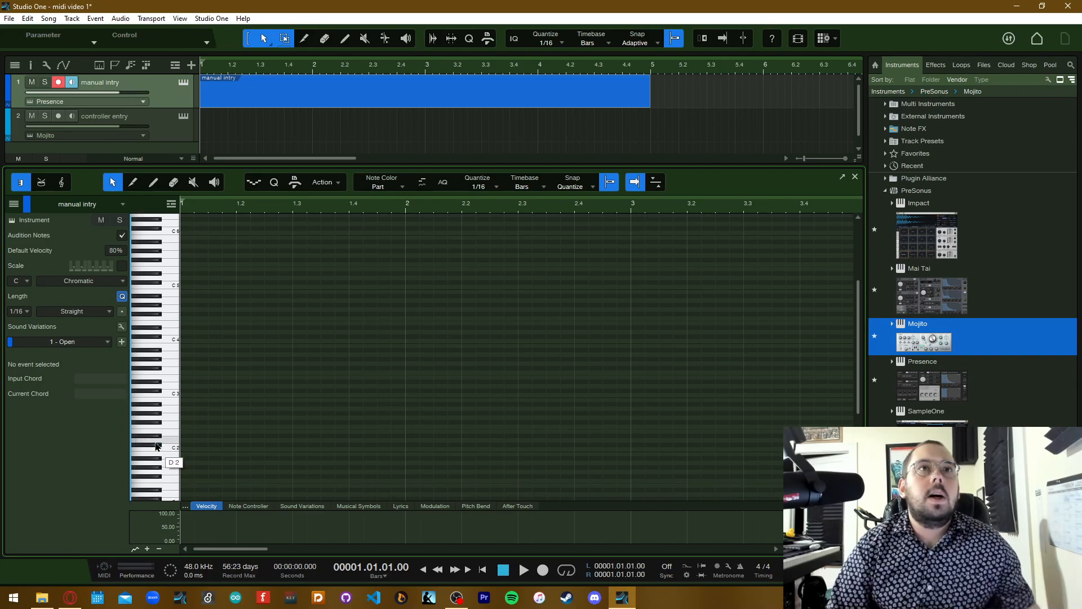
scroll(153, 434, down, 1)
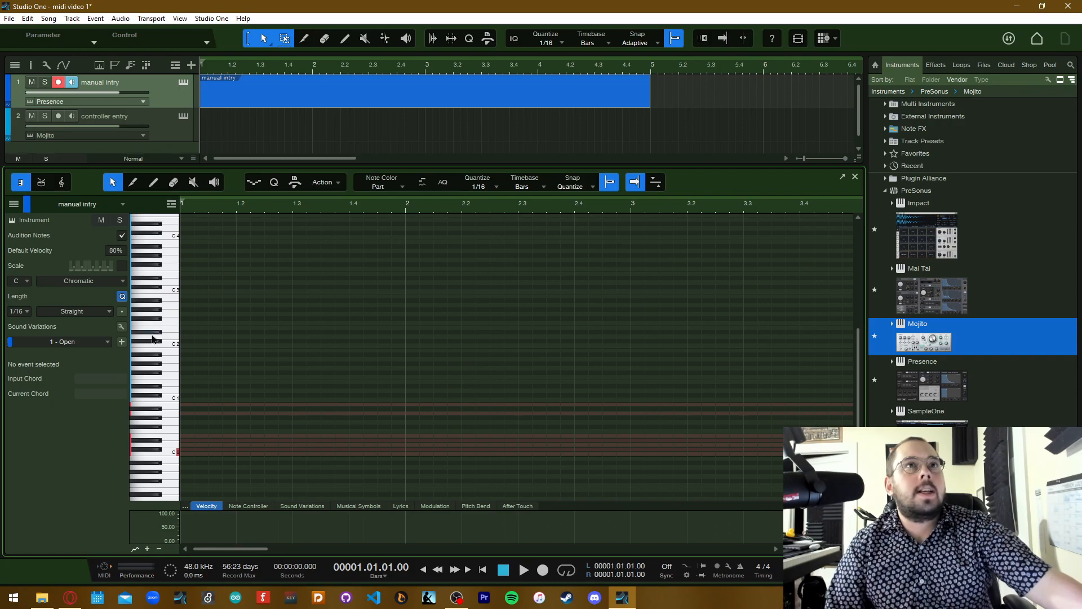
Add five short 1/16 notes at different pitches across bars 1 and 2, from B3 at 1.2.2 to F#4 at 2.4.3
scroll(157, 423, up, 2)
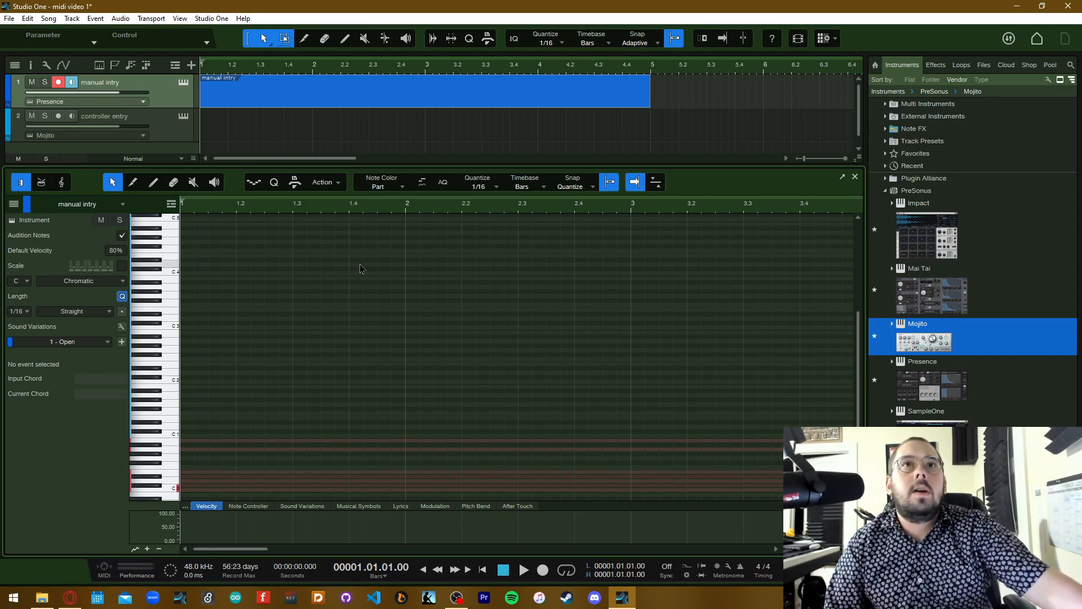
double_click(257, 278)
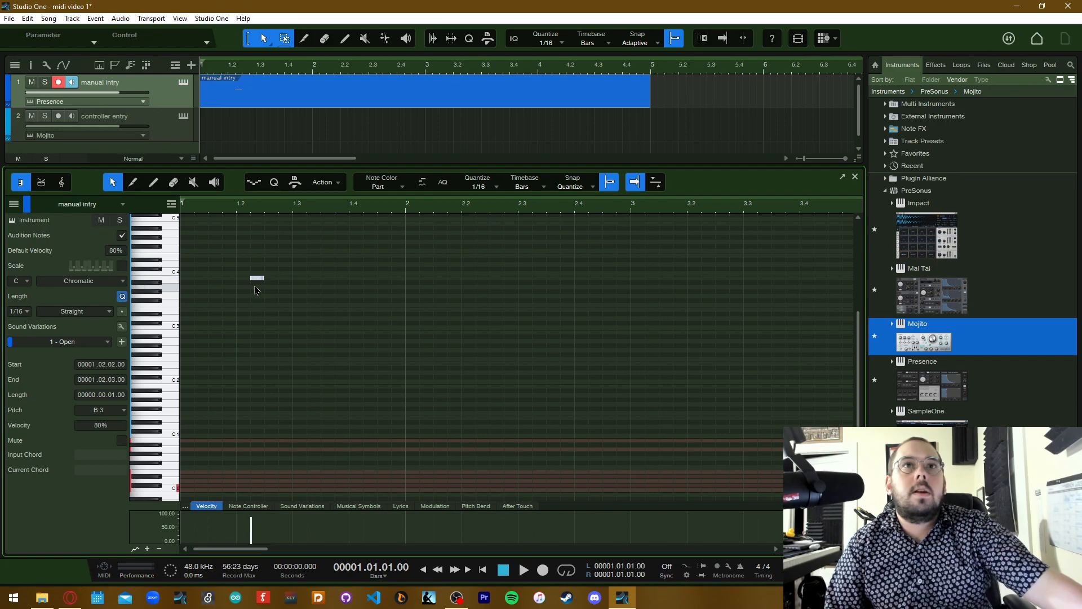
double_click(379, 296)
double_click(421, 273)
double_click(506, 314)
double_click(604, 246)
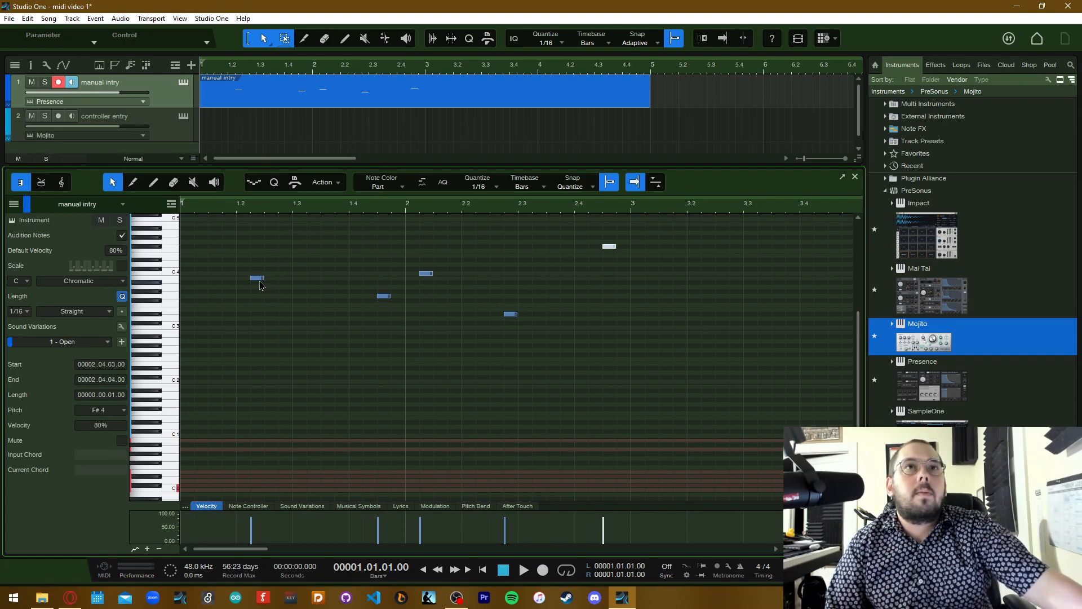
Stack the five notes into one chord starting at 1.1.3 with D2 lowest, and extend them all to a length of 0.2.1
drag(258, 283, 215, 287)
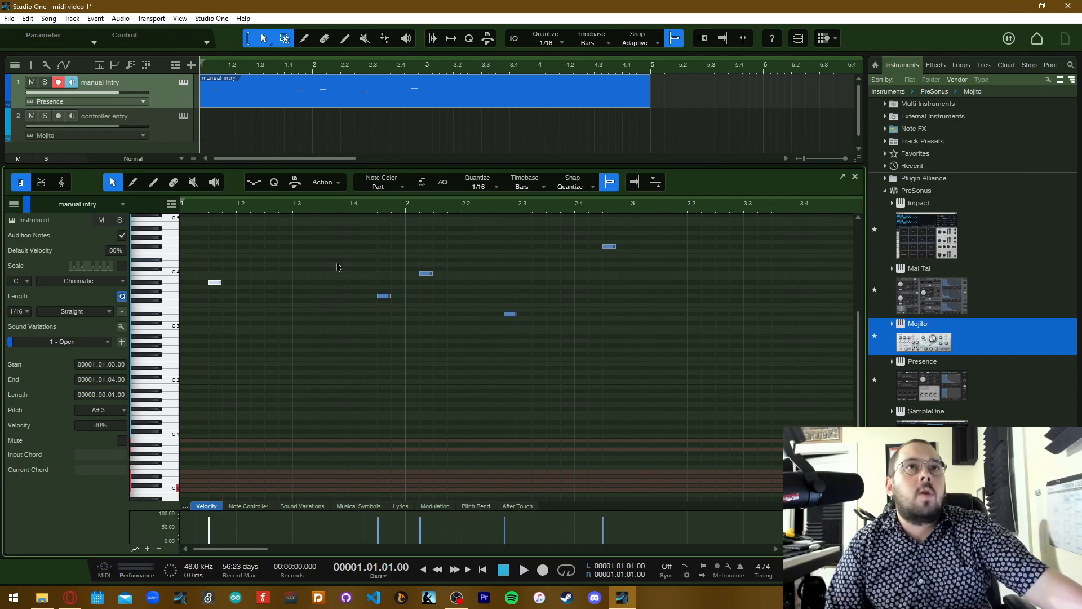
drag(382, 300, 215, 265)
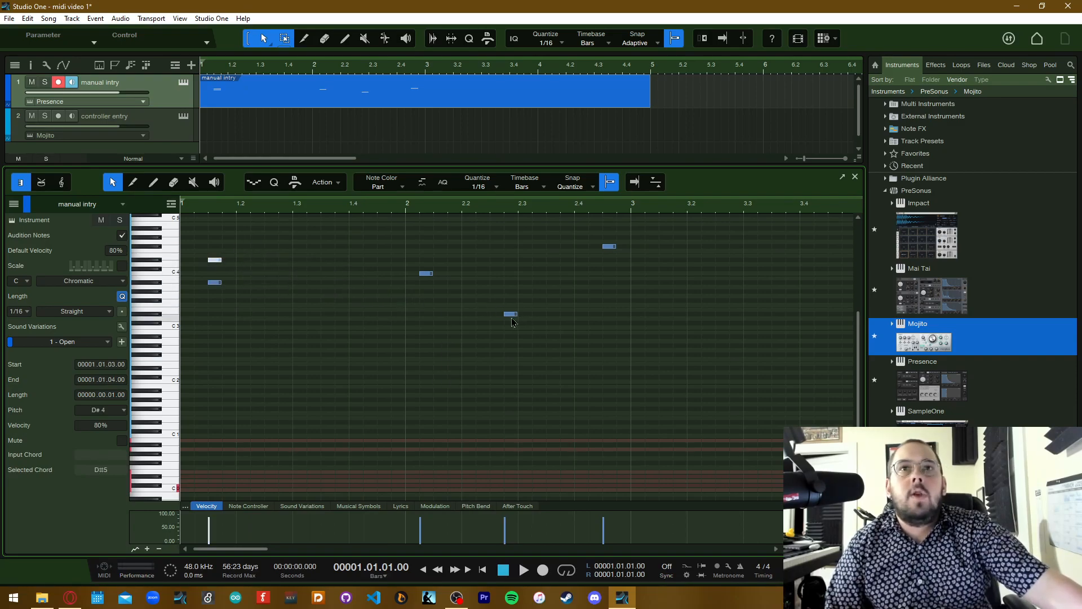
drag(511, 322, 218, 306)
click(429, 275)
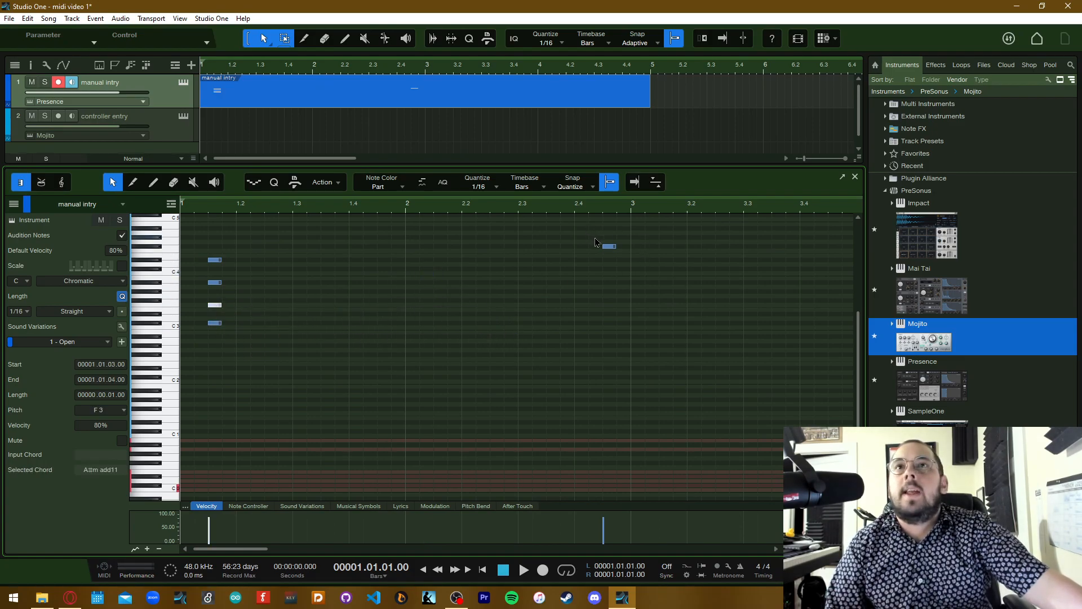
drag(610, 252, 222, 370)
drag(194, 404, 338, 270)
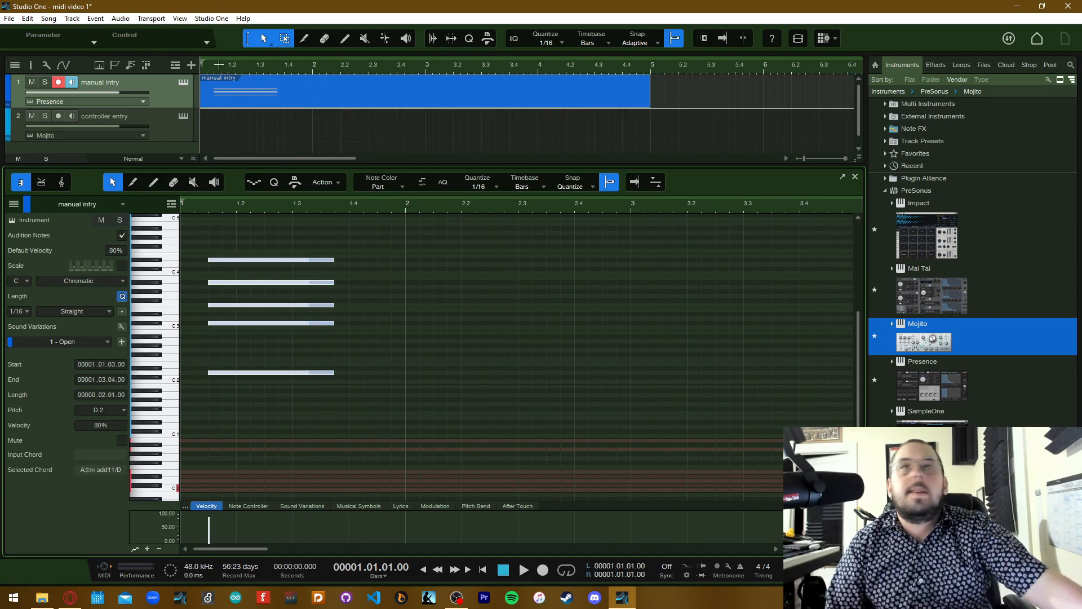
click(353, 369)
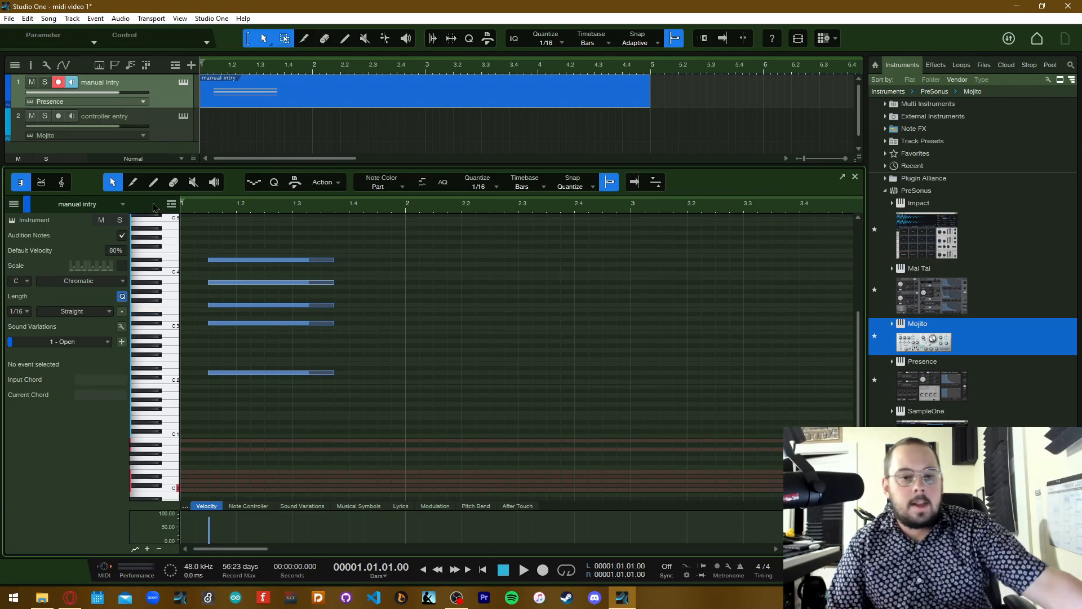
Play back the chord from the start of the song and stop just after bar 2 begins
key(space)
key(space)
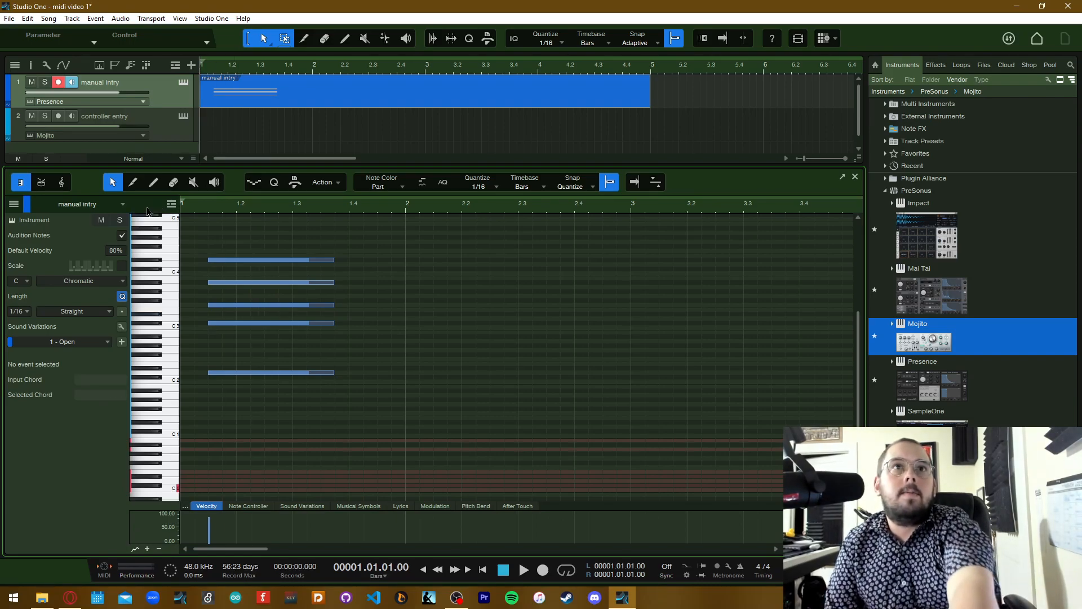
key(space)
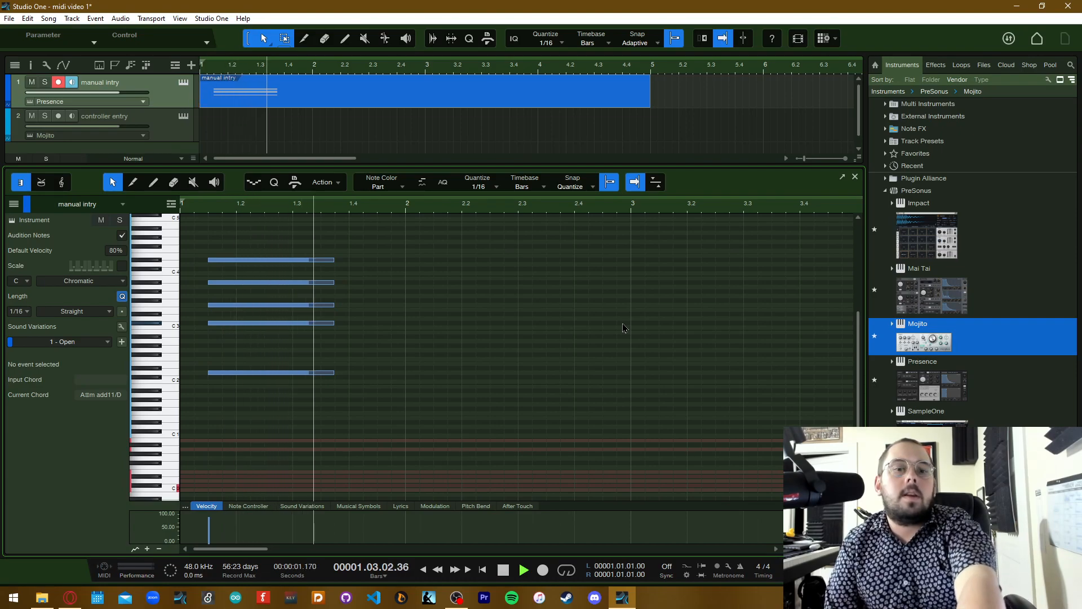
key(space)
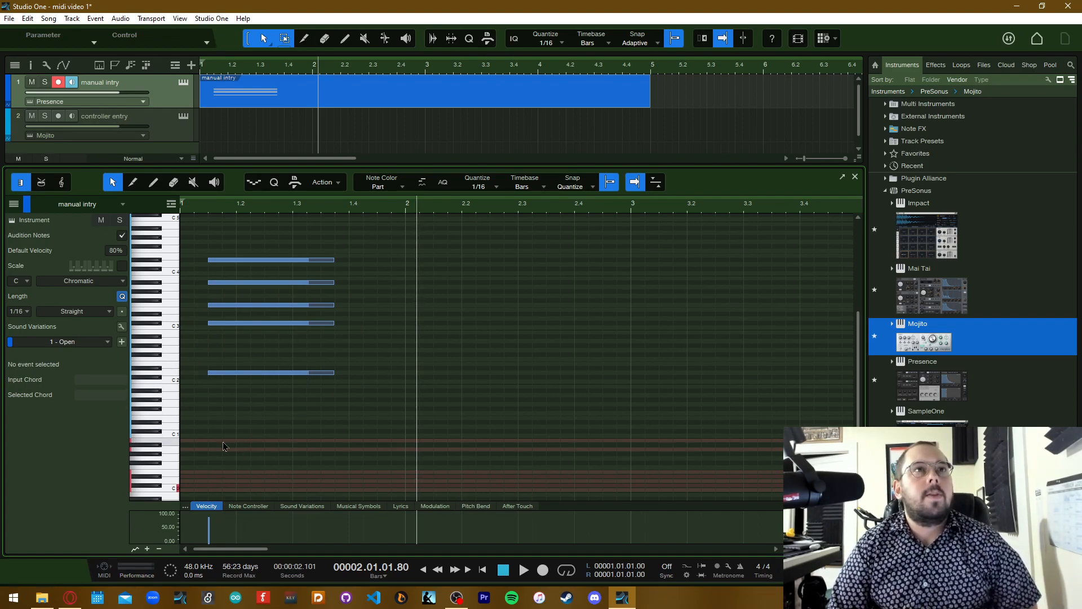
Add five short 1/16 notes at scattered pitches between beat 2.3 and beat 3.3, including D#3 at 2.4.4
click(524, 269)
click(693, 354)
click(736, 282)
click(552, 313)
click(623, 314)
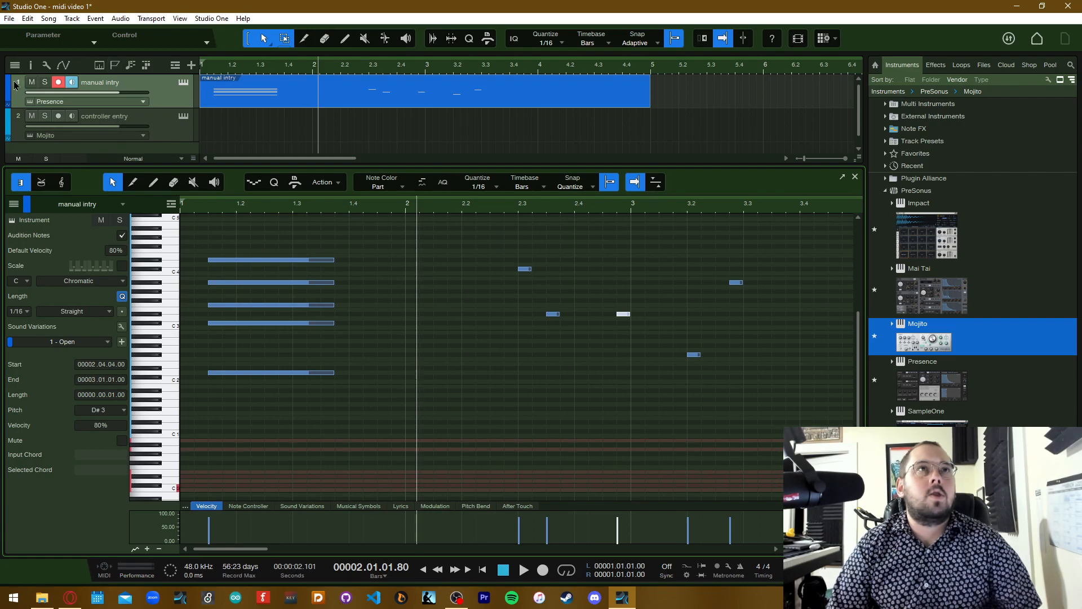
Mute the "manual intry" track and select the "controller entry" track
click(32, 83)
click(170, 123)
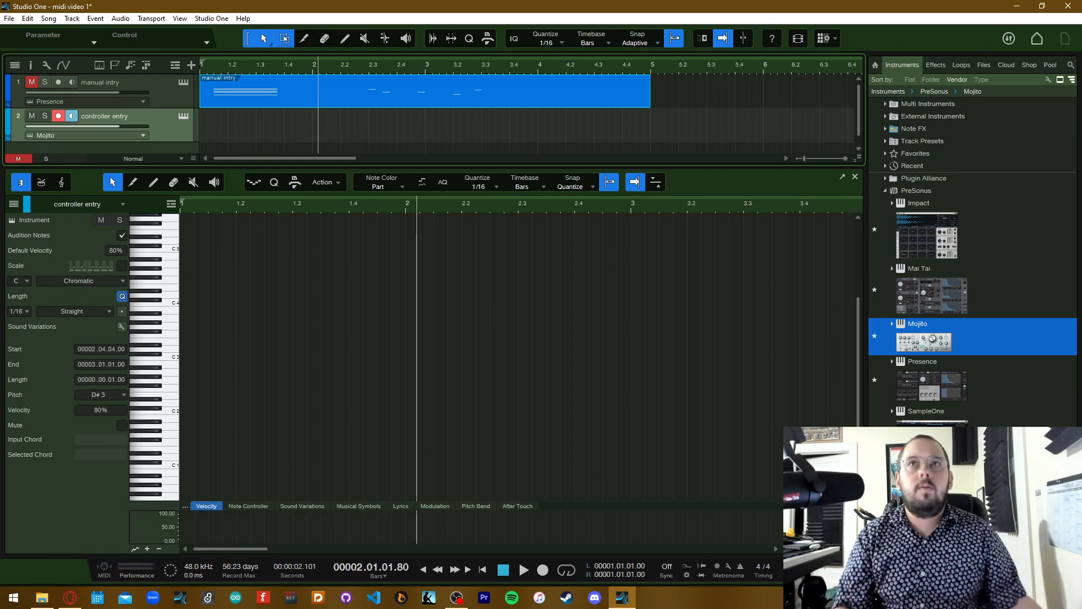
Go to the start page and open the External Devices settings in the options
click(1037, 44)
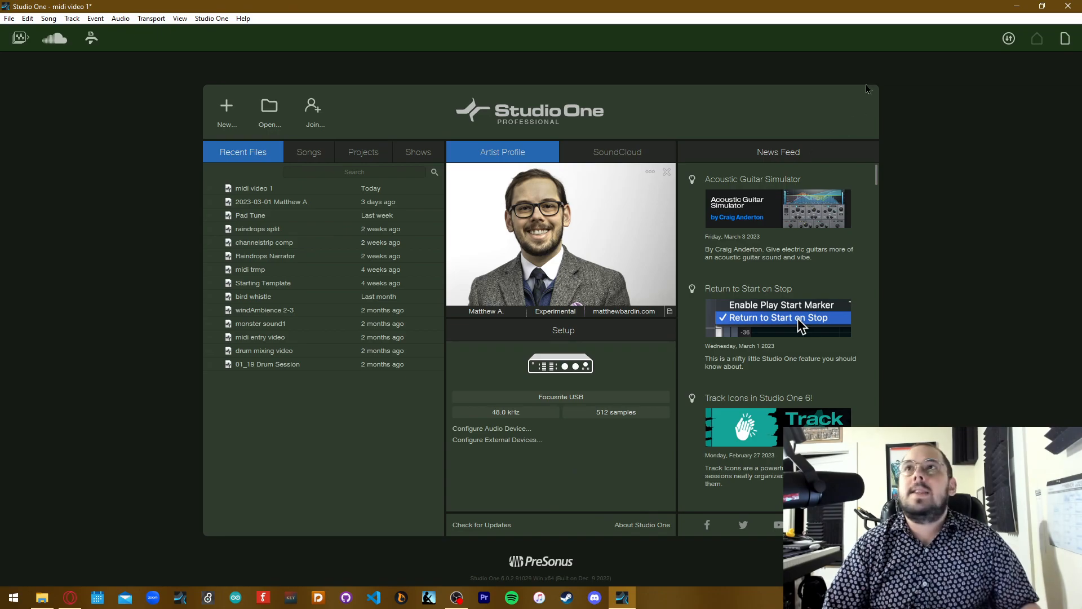
click(584, 398)
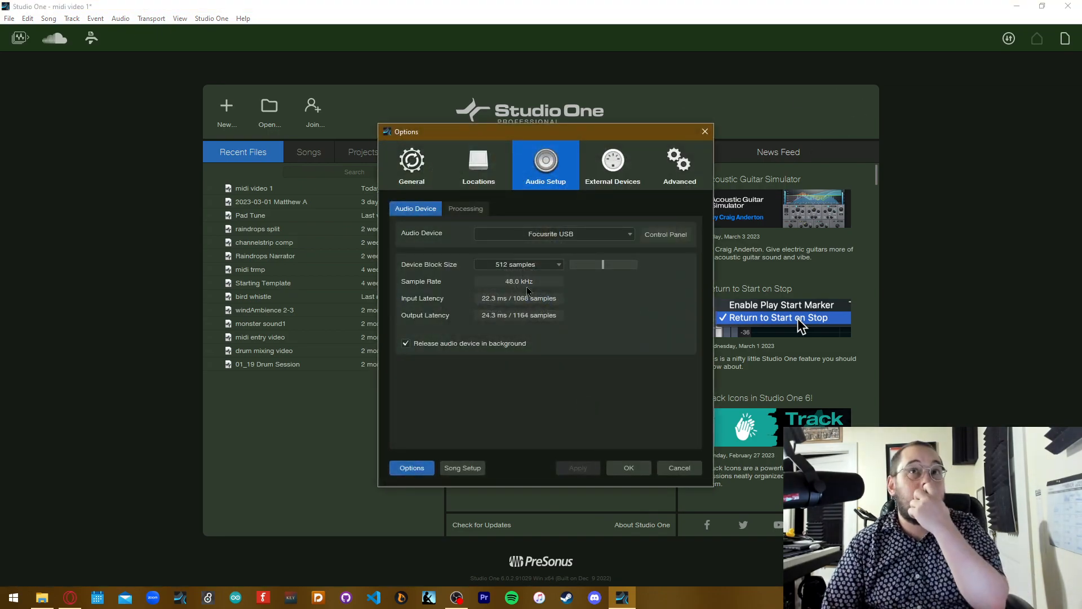
click(611, 170)
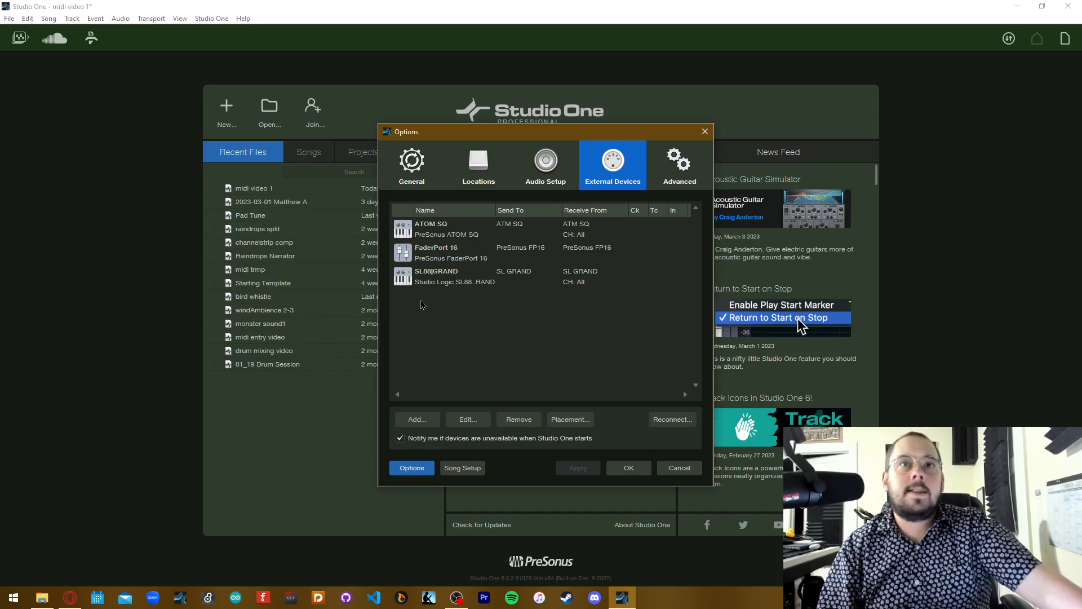
Start adding an external device and look through the manufacturer list, including the Frontier and Mackie models
click(424, 424)
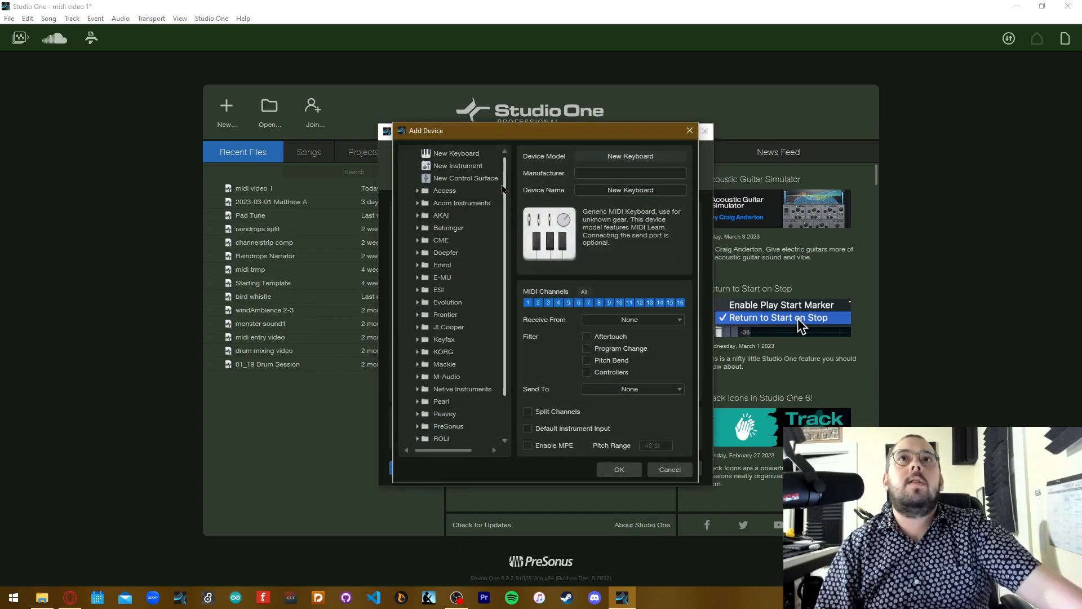
scroll(507, 207, down, 1)
scroll(507, 207, down, 2)
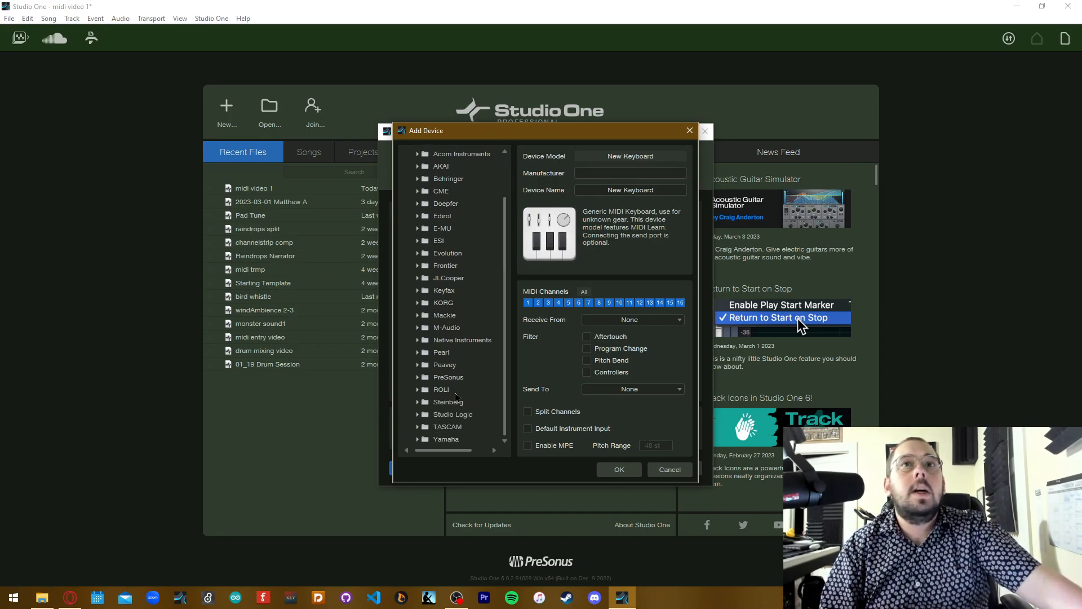
scroll(458, 397, up, 3)
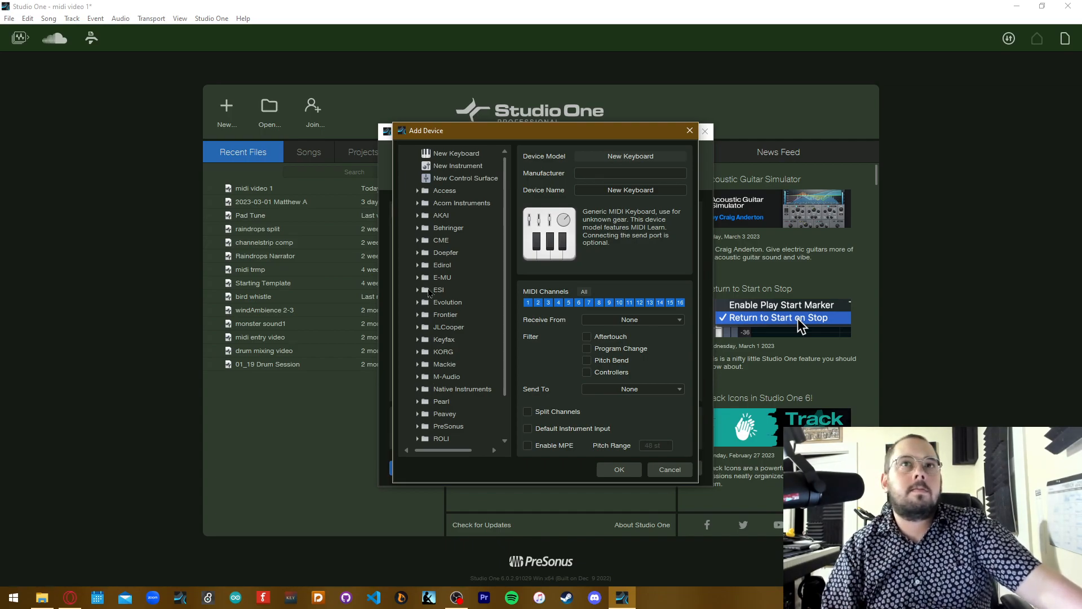
scroll(441, 292, down, 2)
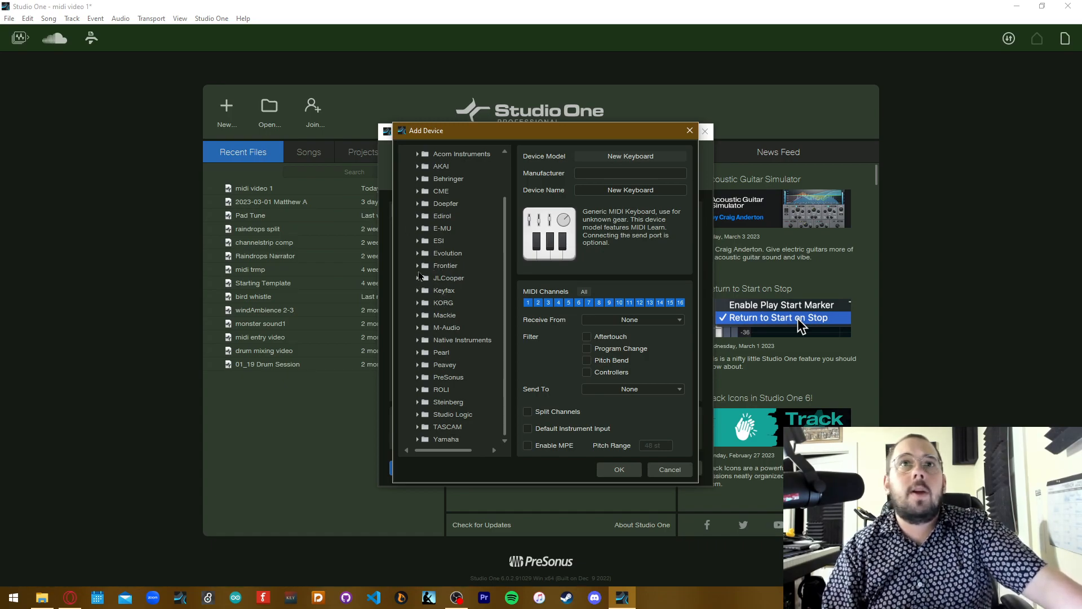
click(419, 266)
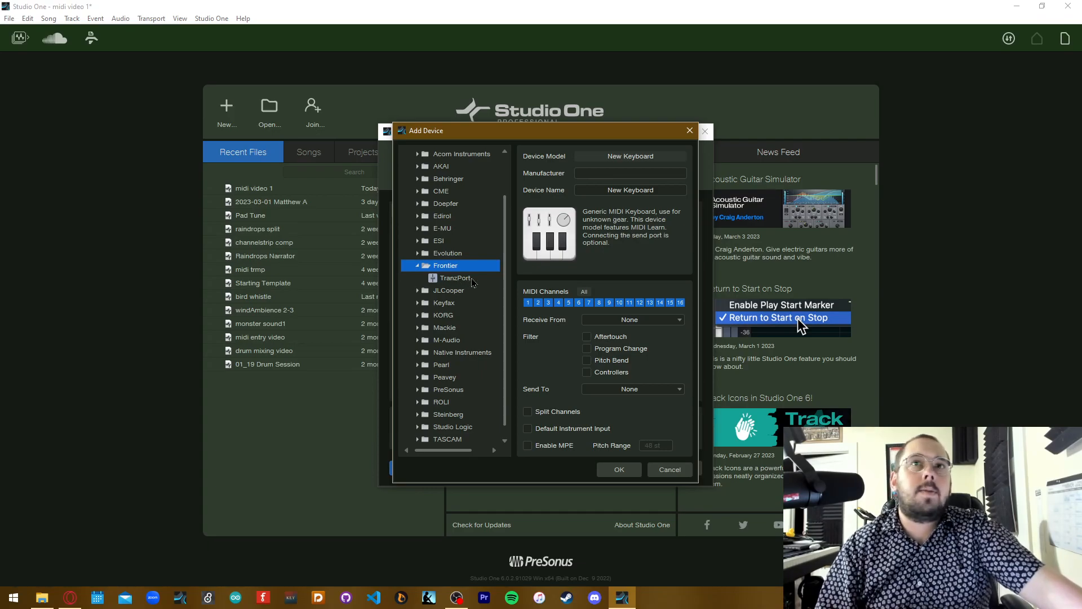
click(419, 328)
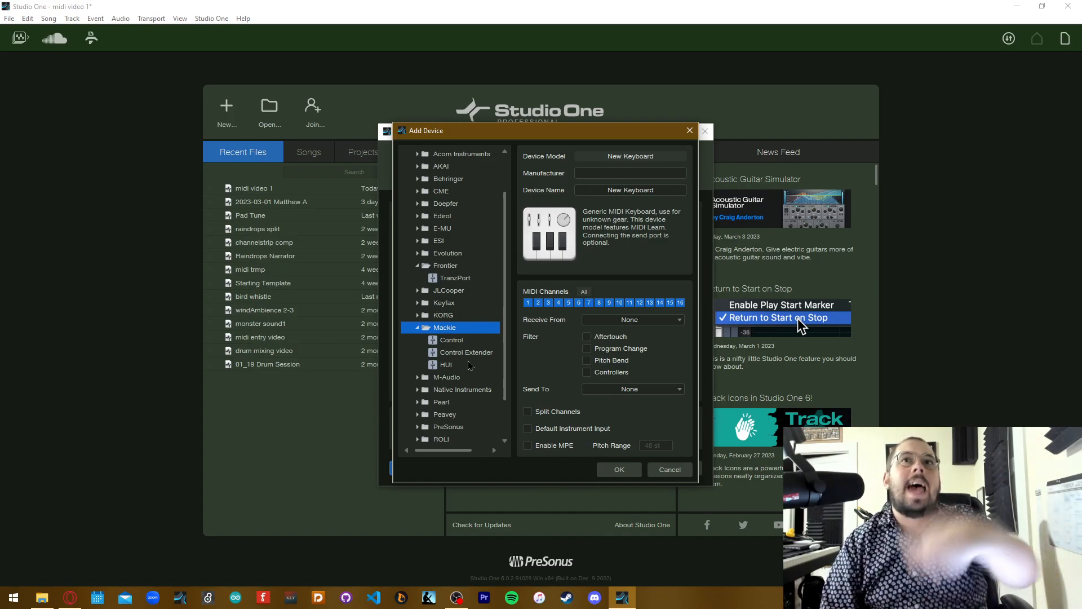
click(418, 328)
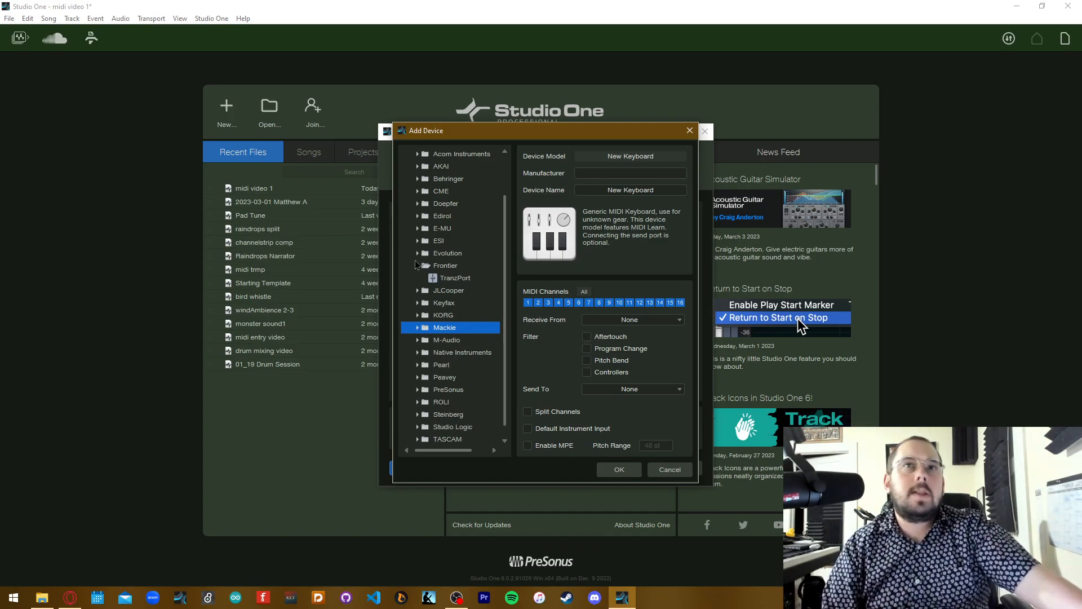
click(417, 265)
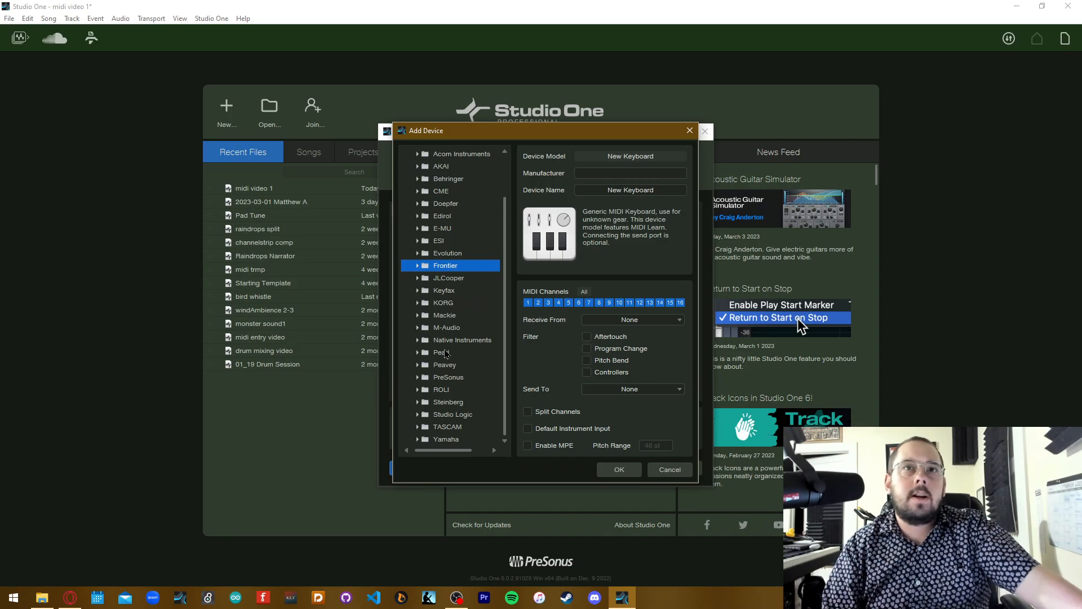
scroll(445, 353, up, 2)
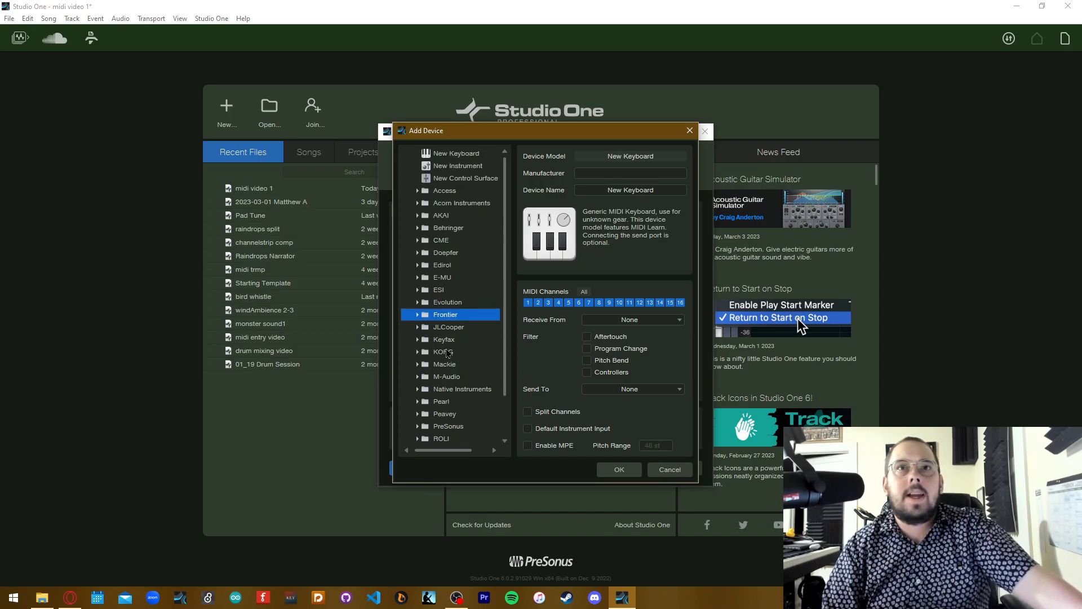
Choose the generic New Keyboard device and examine its manufacturer, device name and available Receive From ports
click(475, 154)
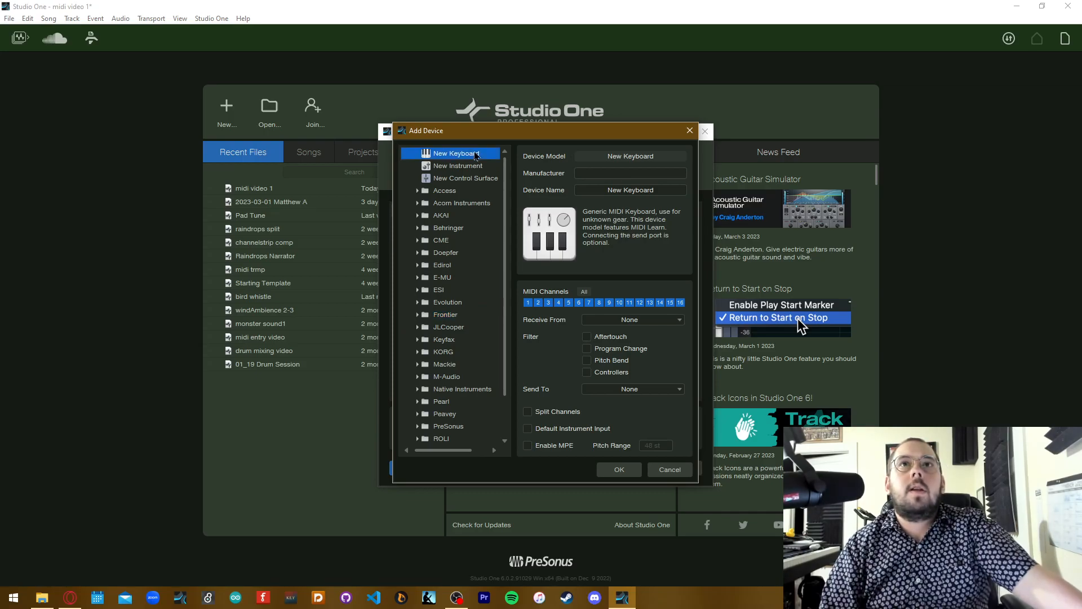
click(615, 174)
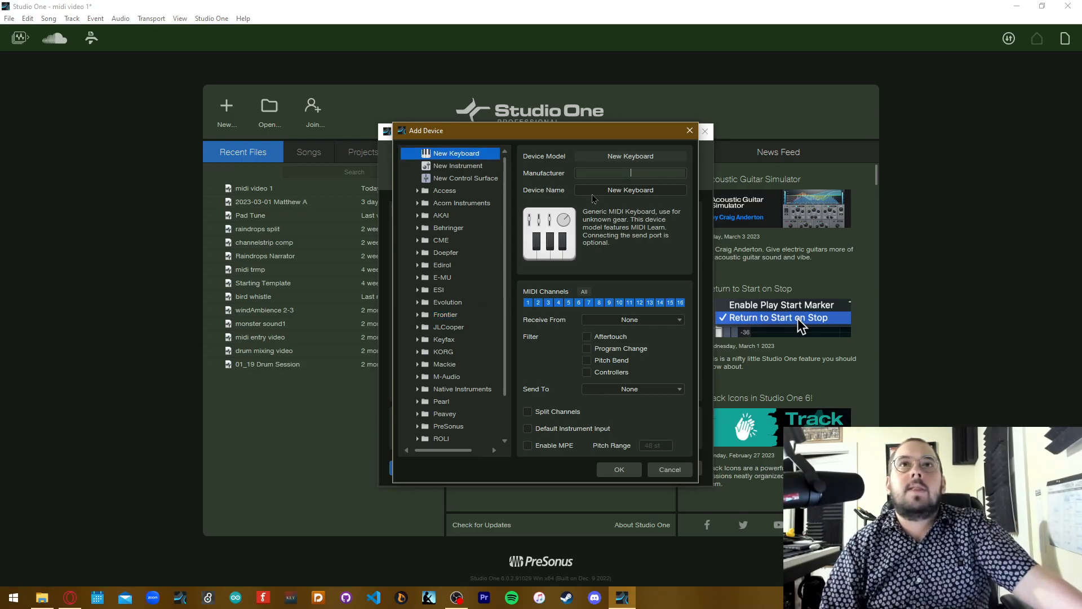
click(631, 191)
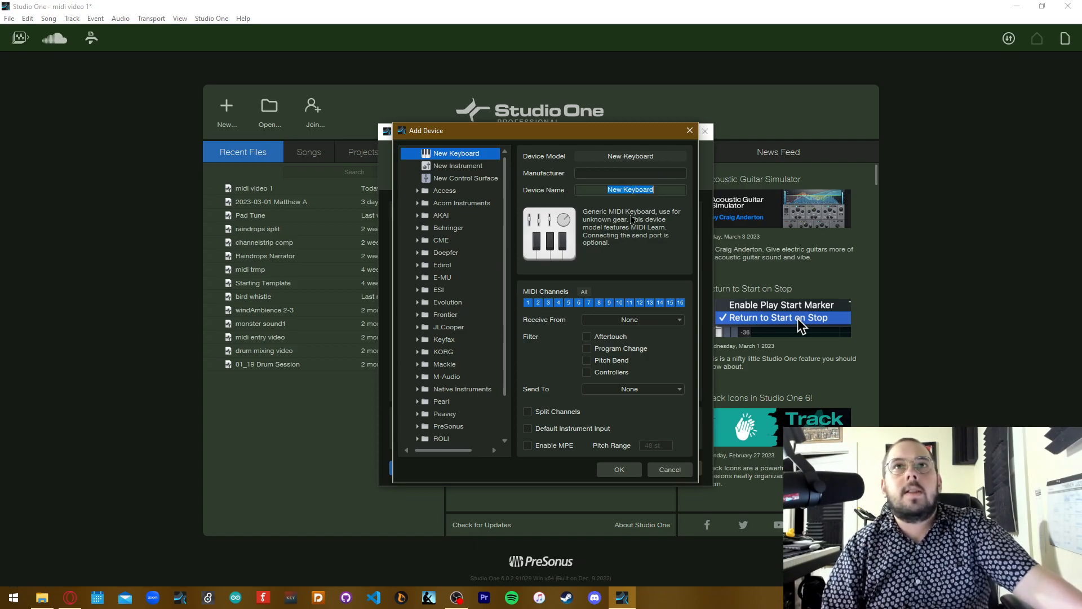
click(565, 364)
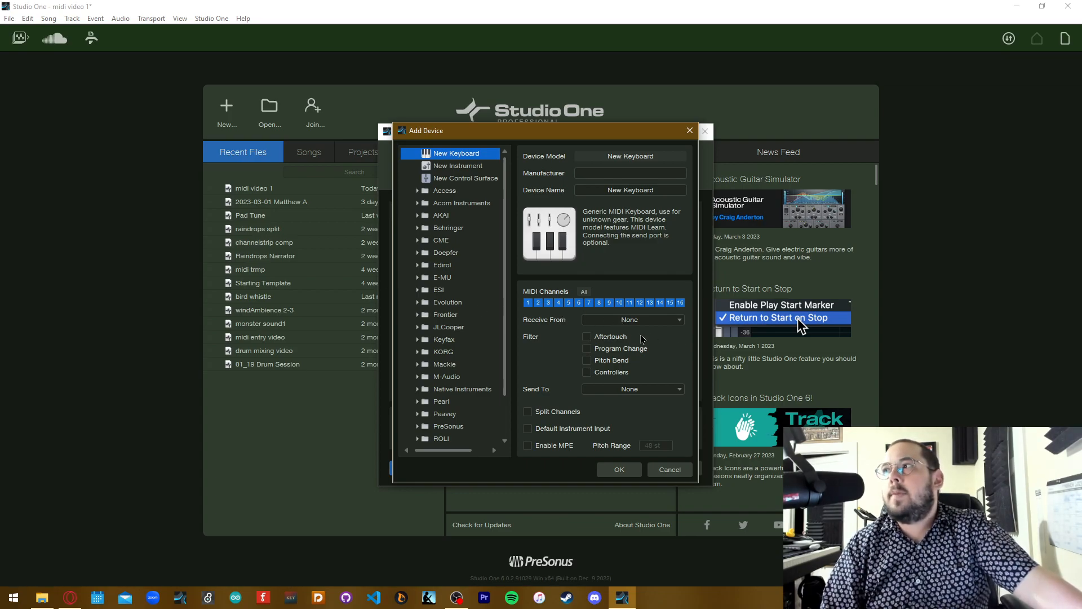
click(661, 321)
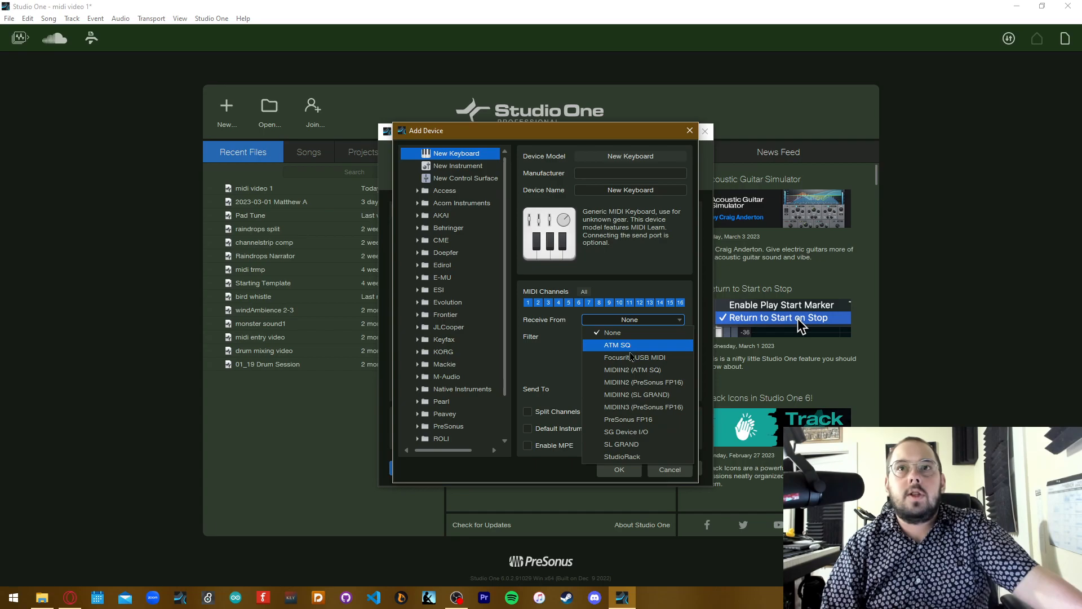
click(546, 361)
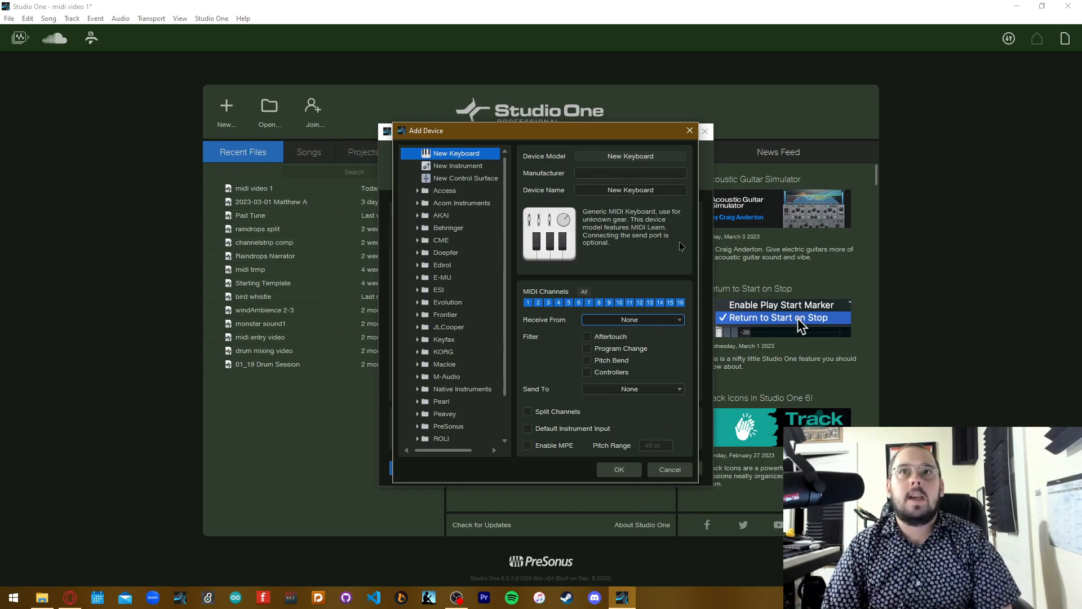
Close the device dialog without adding a keyboard, leave the options and return to the song
click(689, 129)
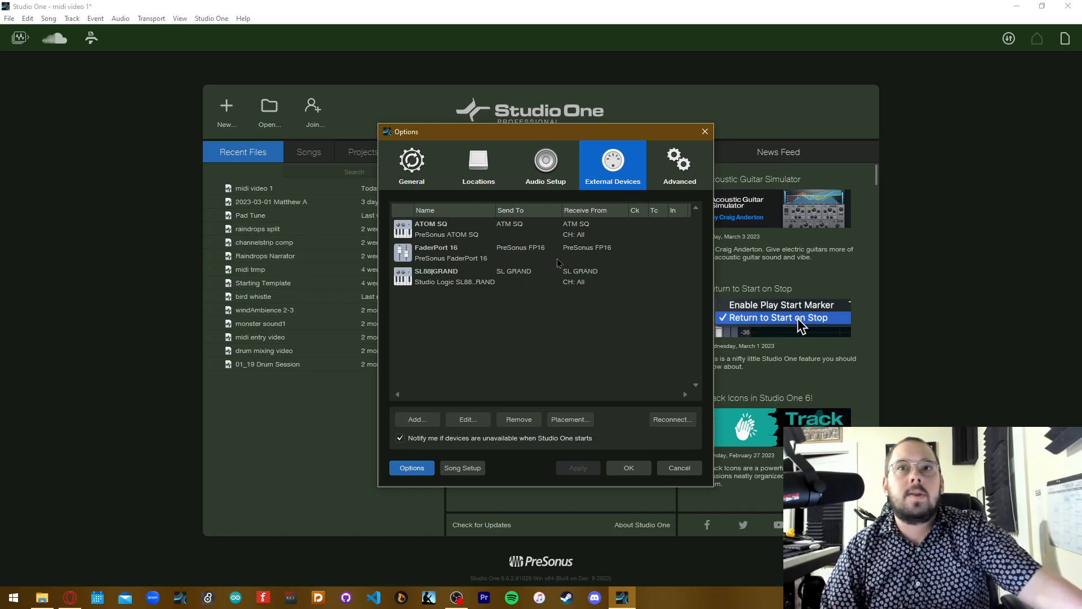
click(628, 468)
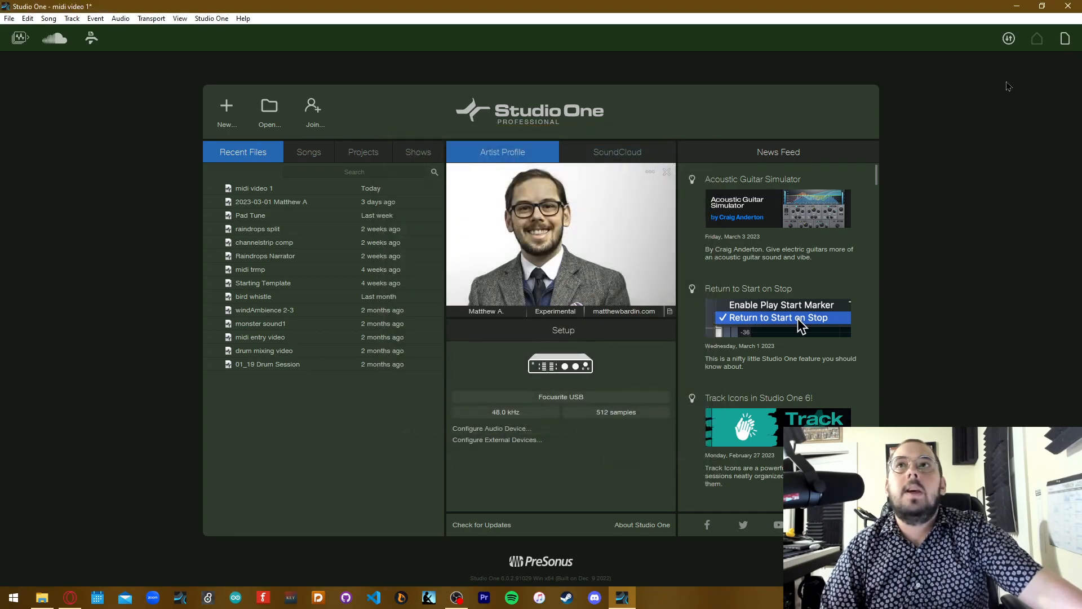
click(1065, 38)
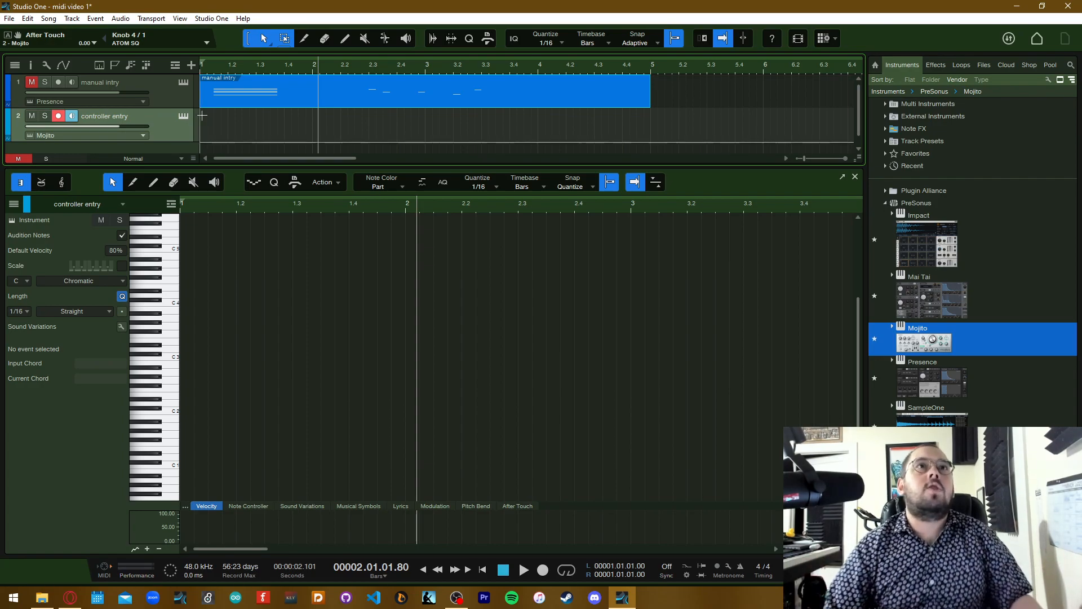
Open the Mojito instrument of the "controller entry" track, give it ATOM SQ control focus and check the list of controllers
click(184, 116)
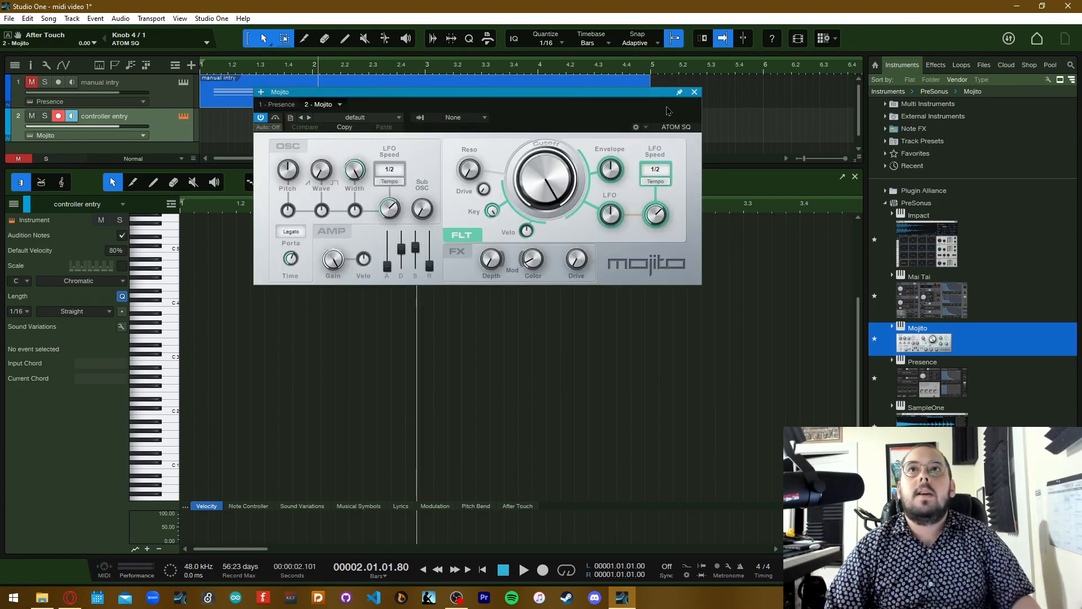
click(672, 127)
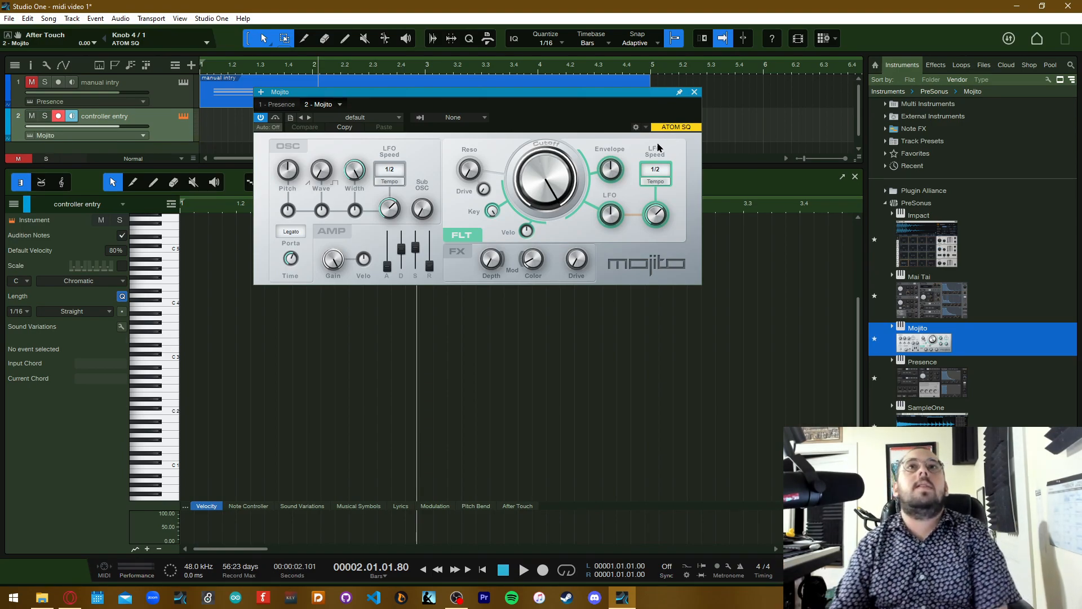
click(647, 129)
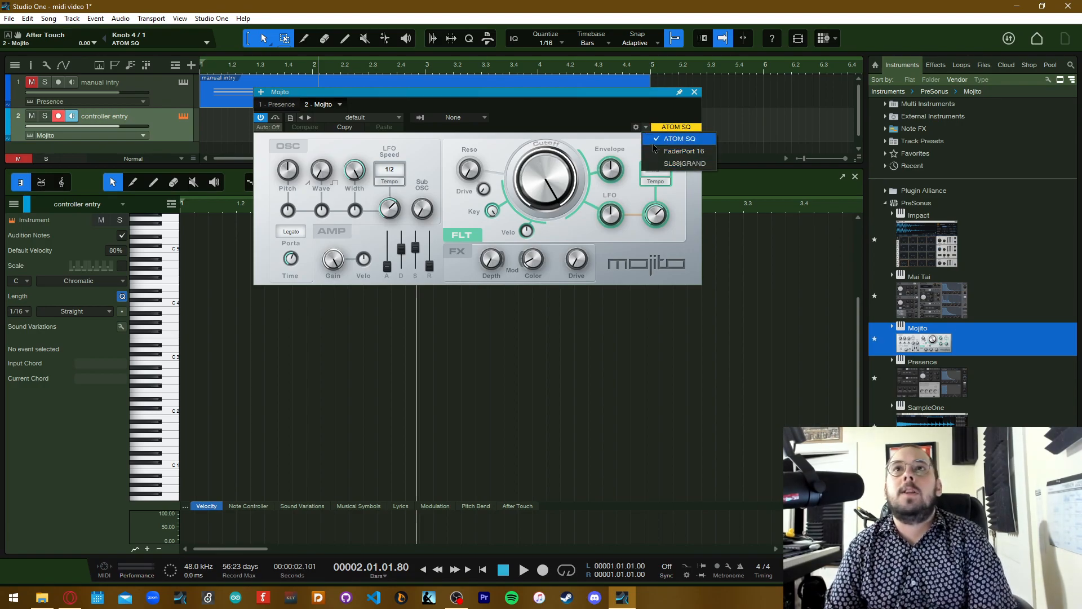
click(584, 117)
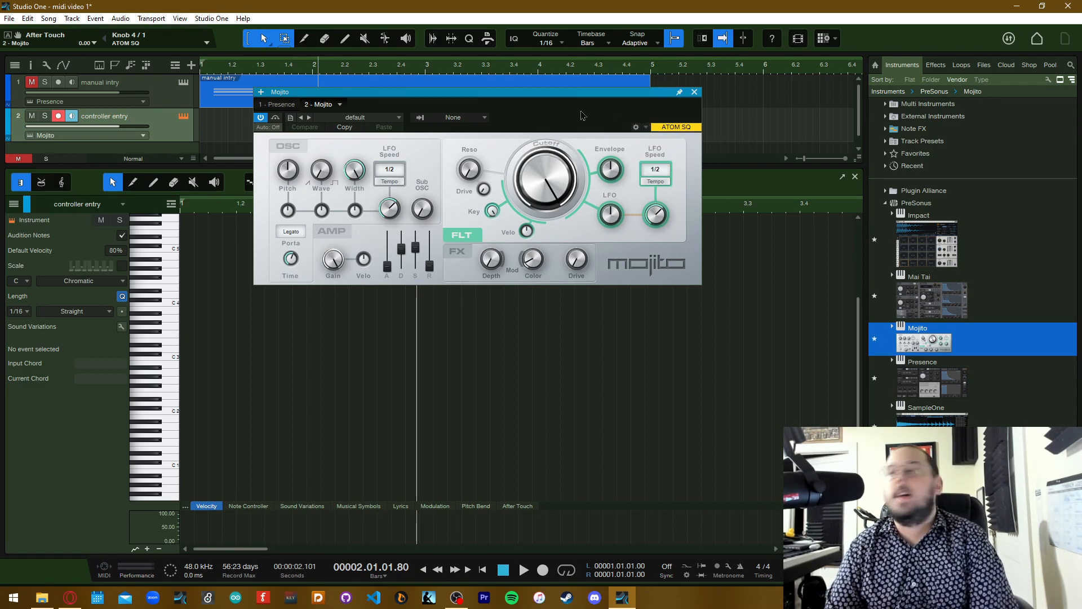
Show Mojito's control mapping, try SL88|GRAND as controller, switch back to ATOM SQ and close the instrument window
click(636, 127)
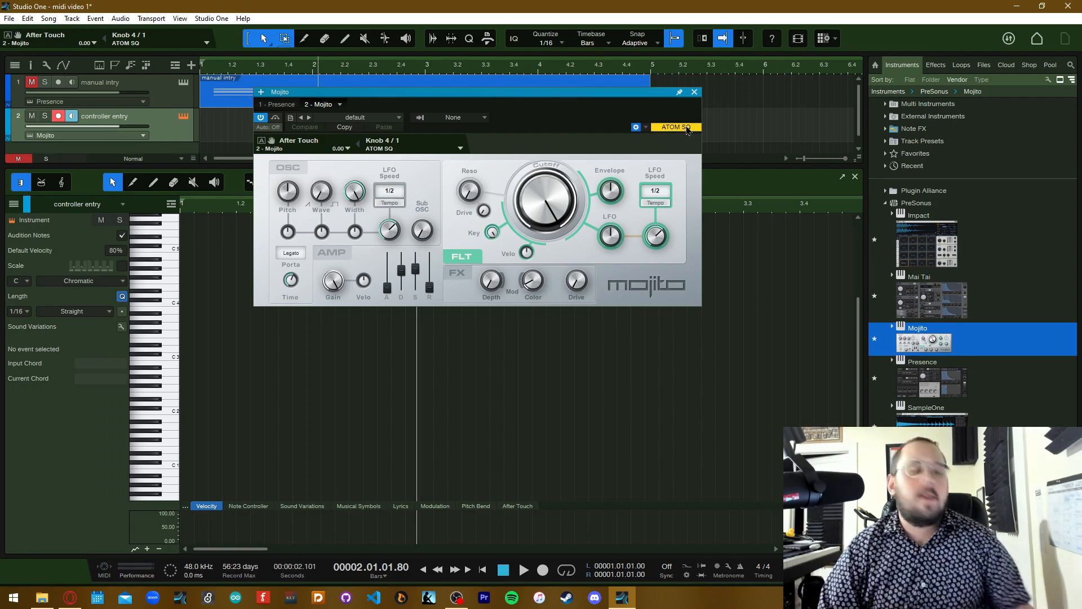
click(647, 128)
click(689, 169)
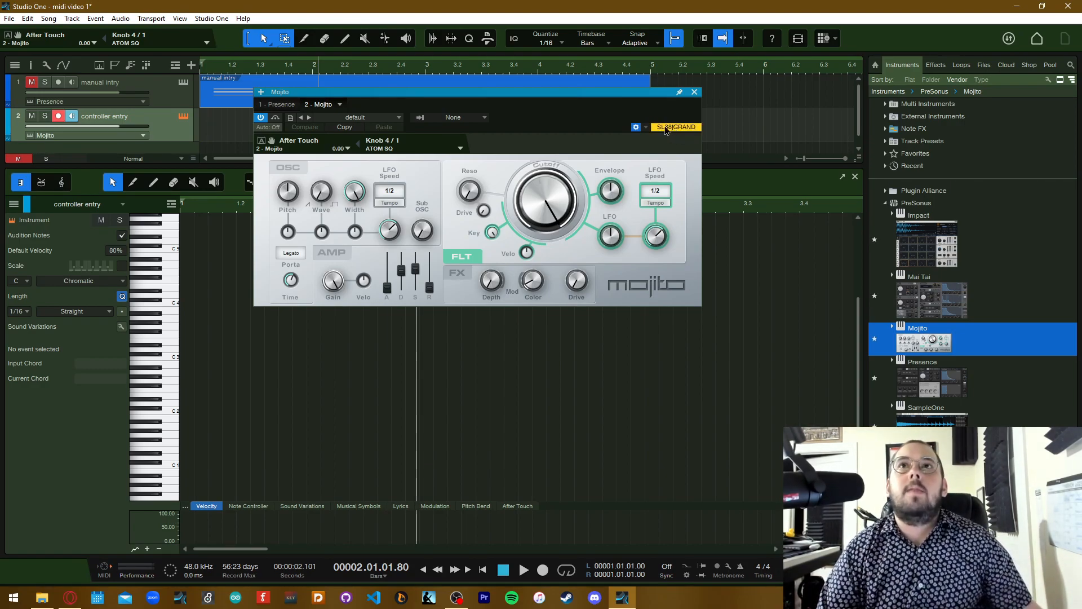
click(646, 128)
click(656, 141)
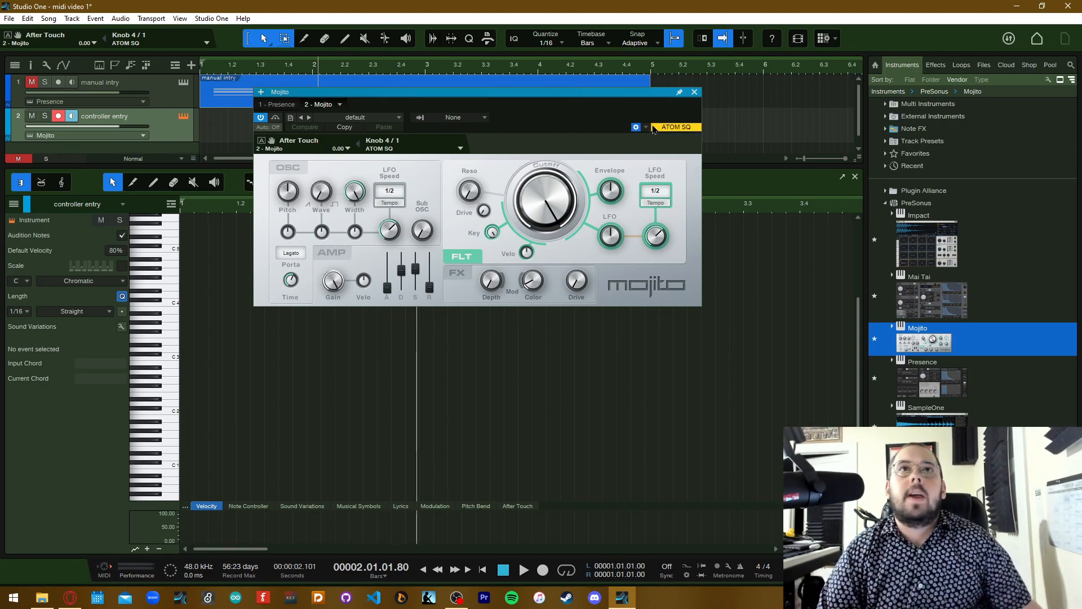
click(636, 128)
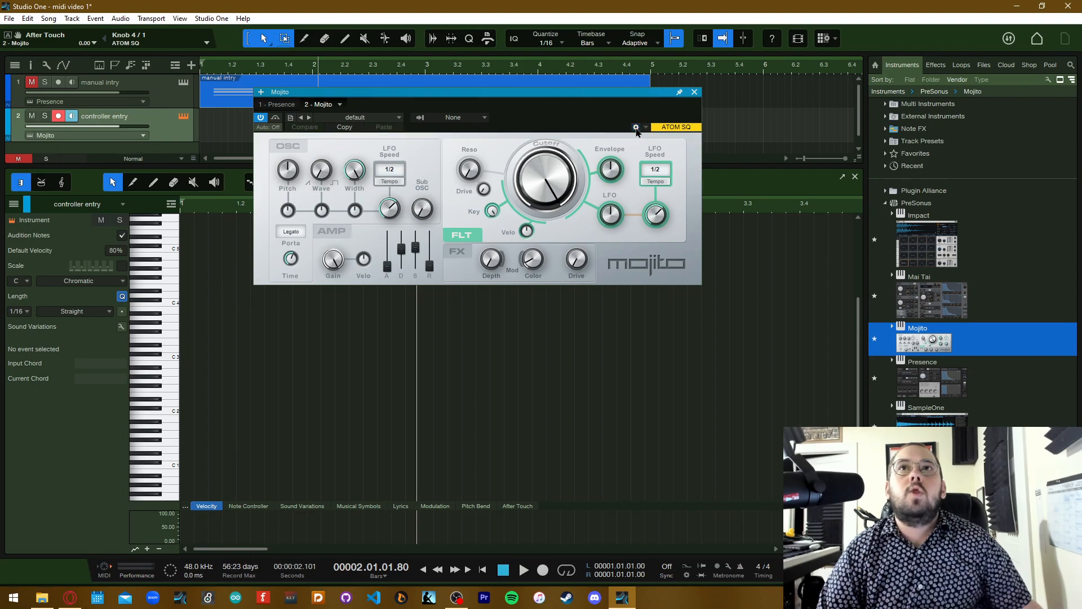
click(694, 93)
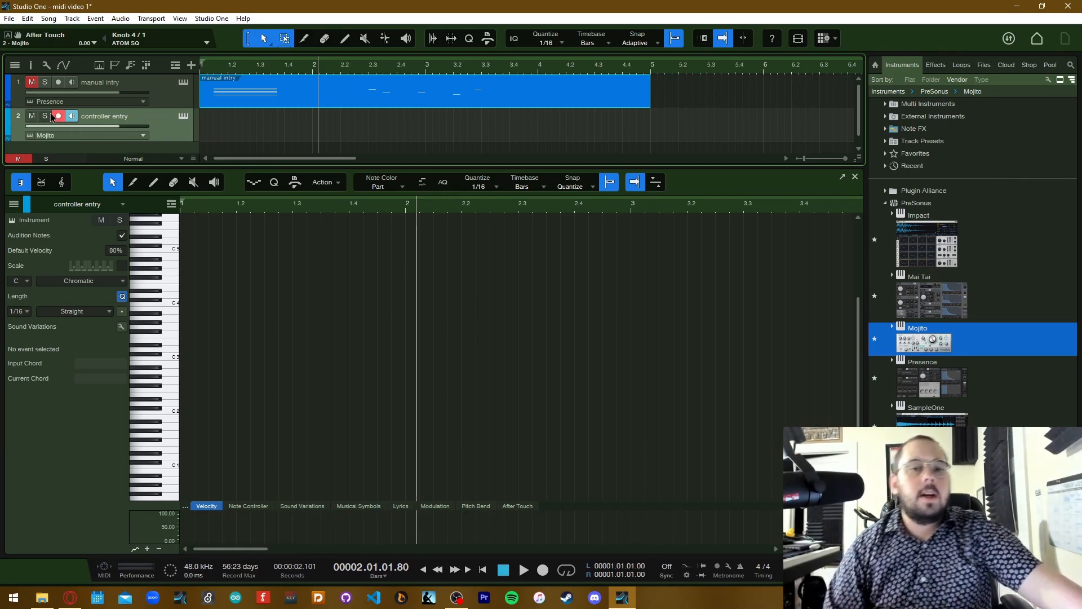
Return the playhead to the song start and enable a 2-bar precount in the metronome setup
key(comma)
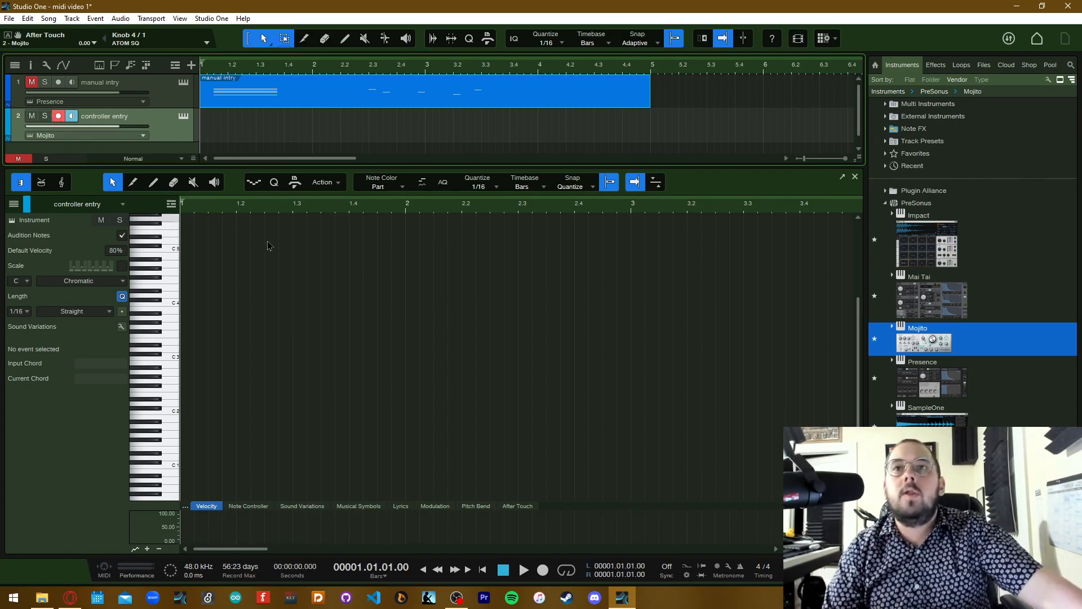
click(729, 568)
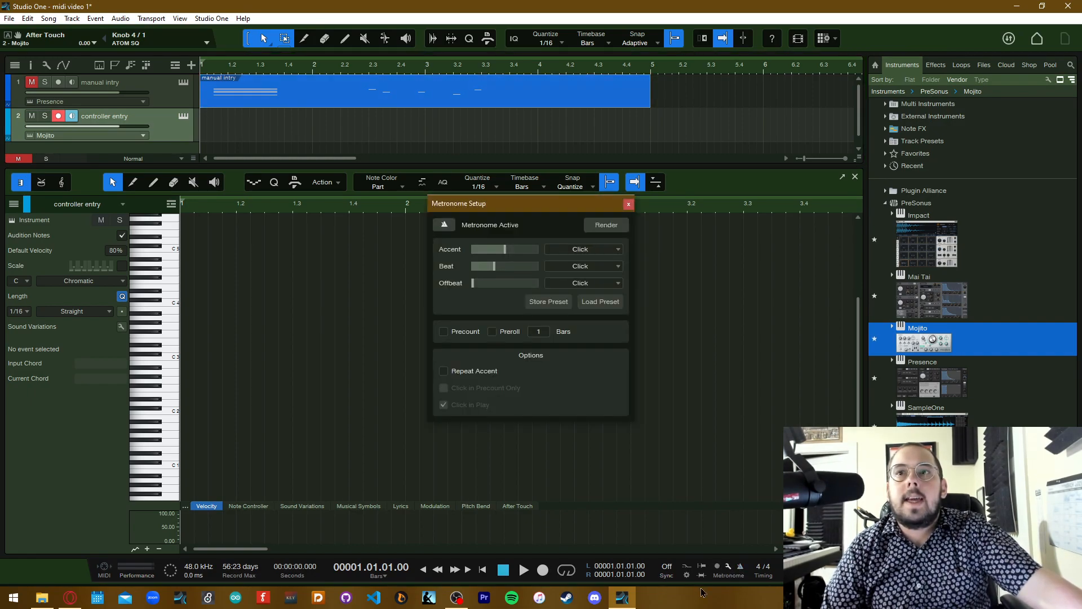
drag(519, 209, 320, 77)
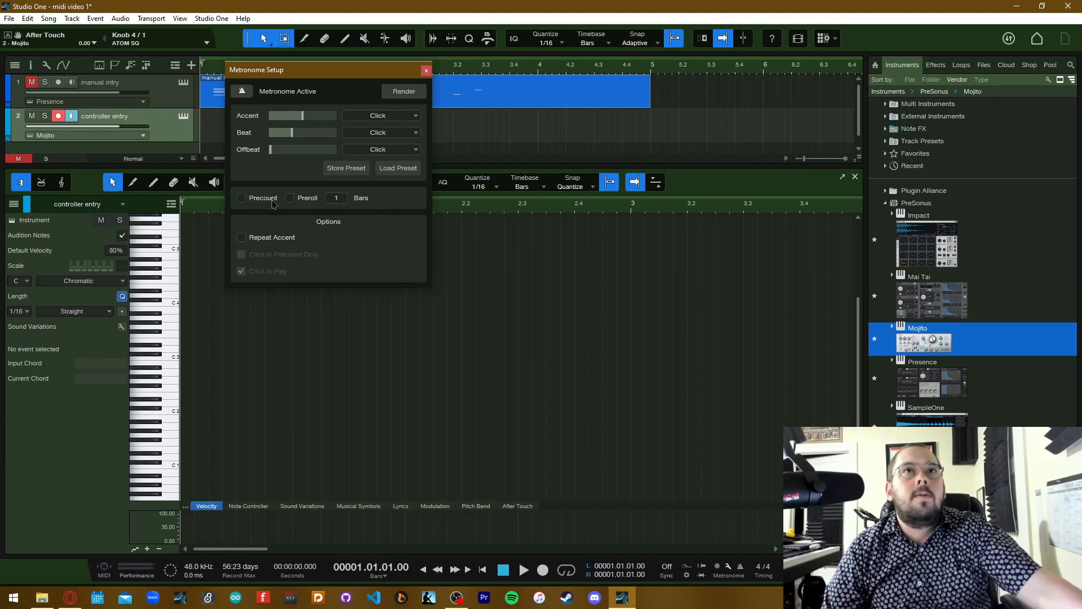
click(336, 198)
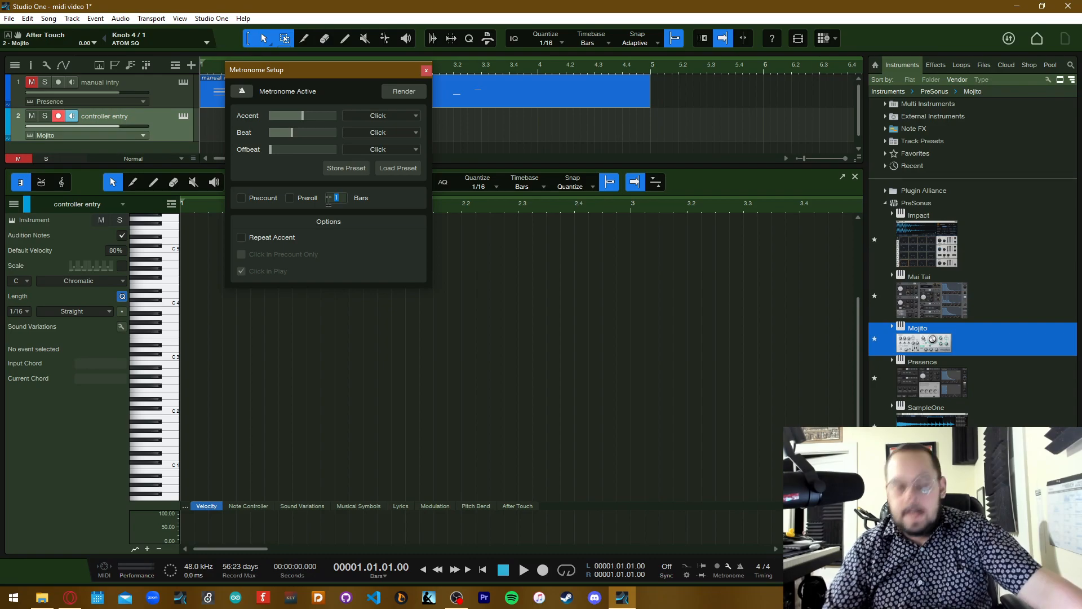
click(254, 199)
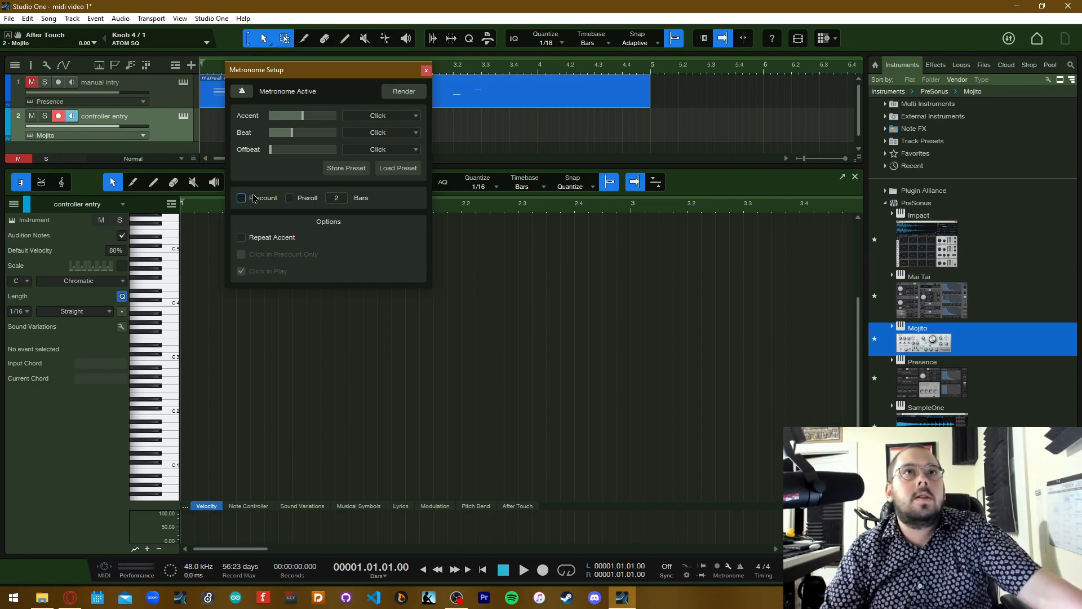
click(426, 71)
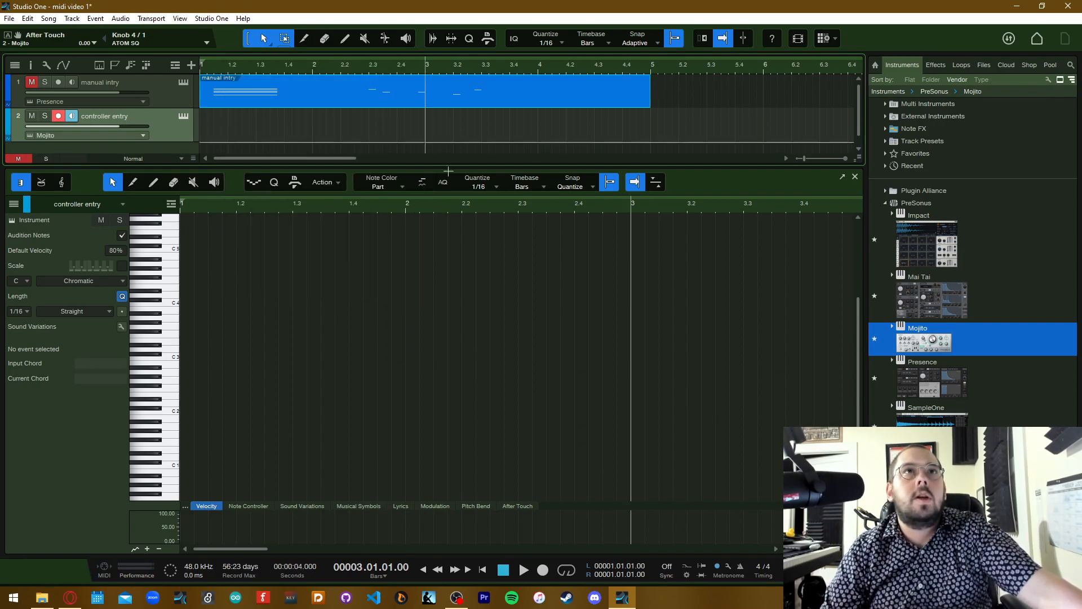
key(KP_Multiply)
key(space)
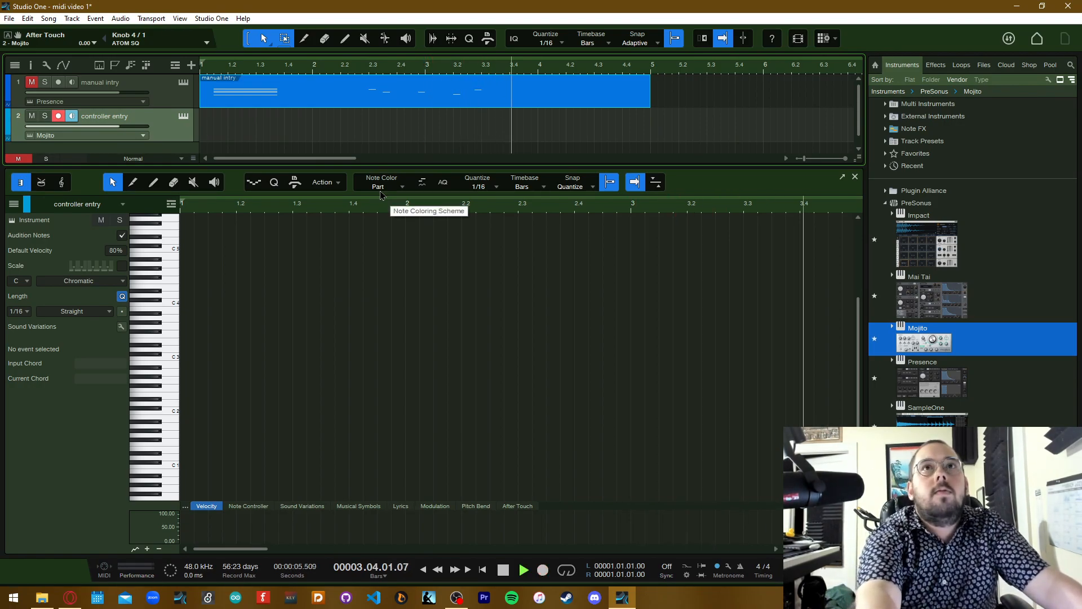
key(space)
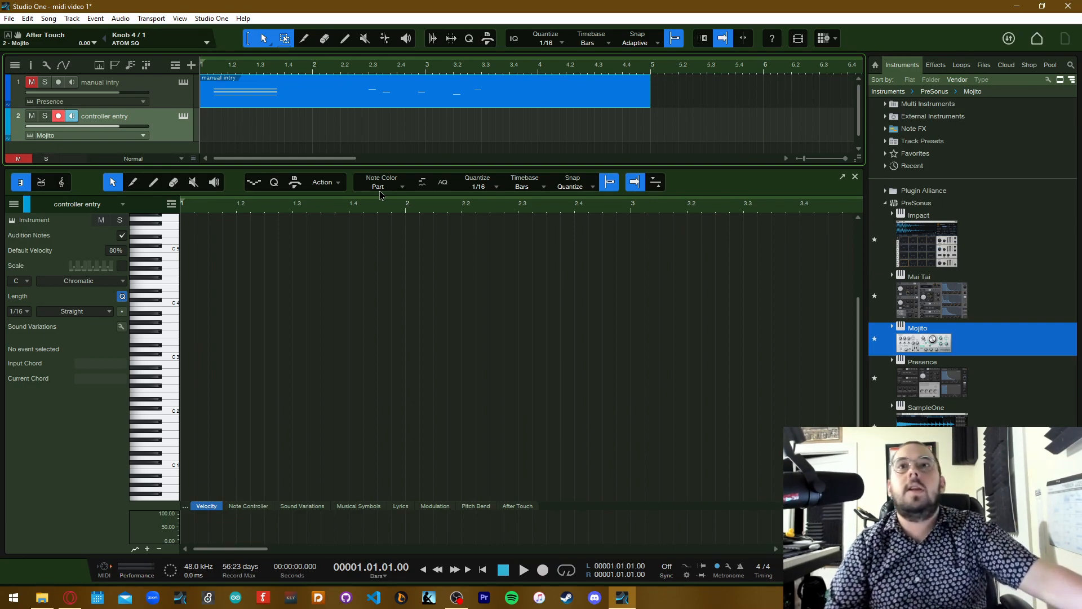
Record a keyboard performance on the "controller entry" track, stopping in bar 9
click(546, 573)
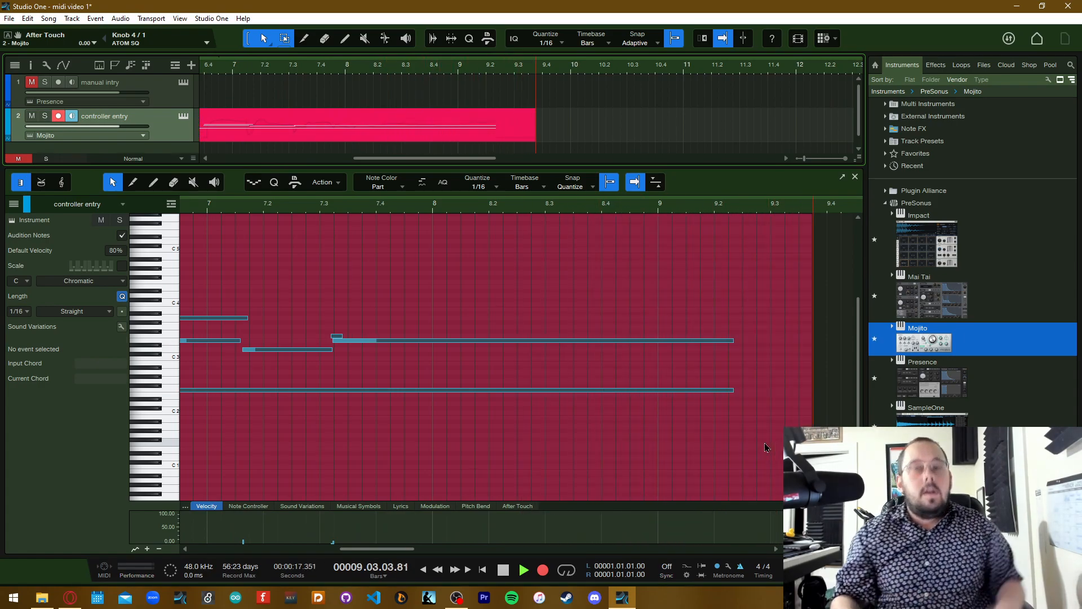
key(space)
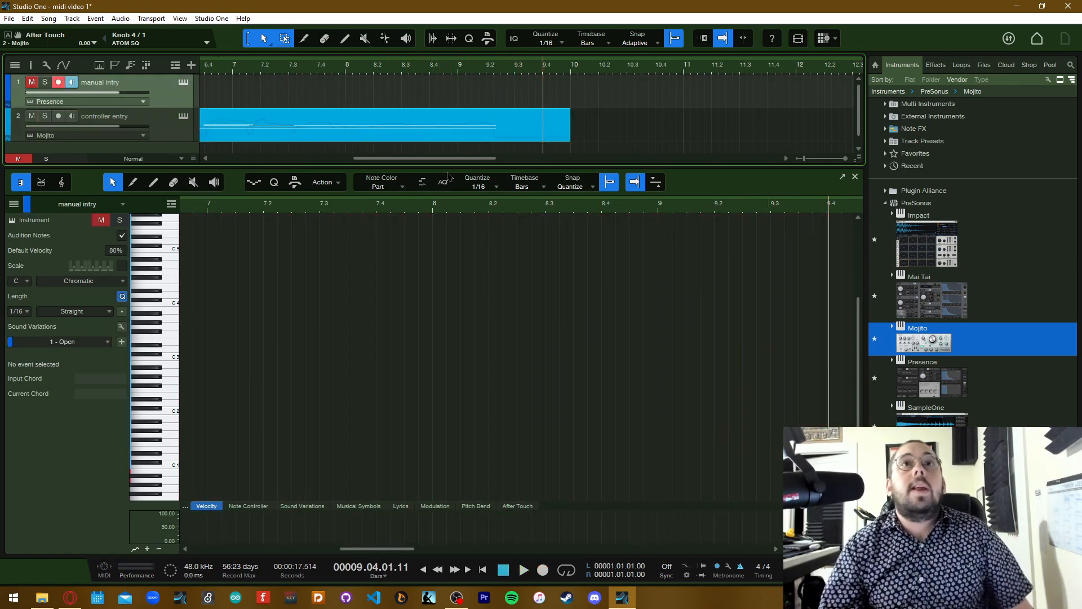
Show the recorded "controller entry" event in the note editor and look over its notes from bar 3 onward
scroll(459, 130, left, 3)
scroll(319, 107, left, 3)
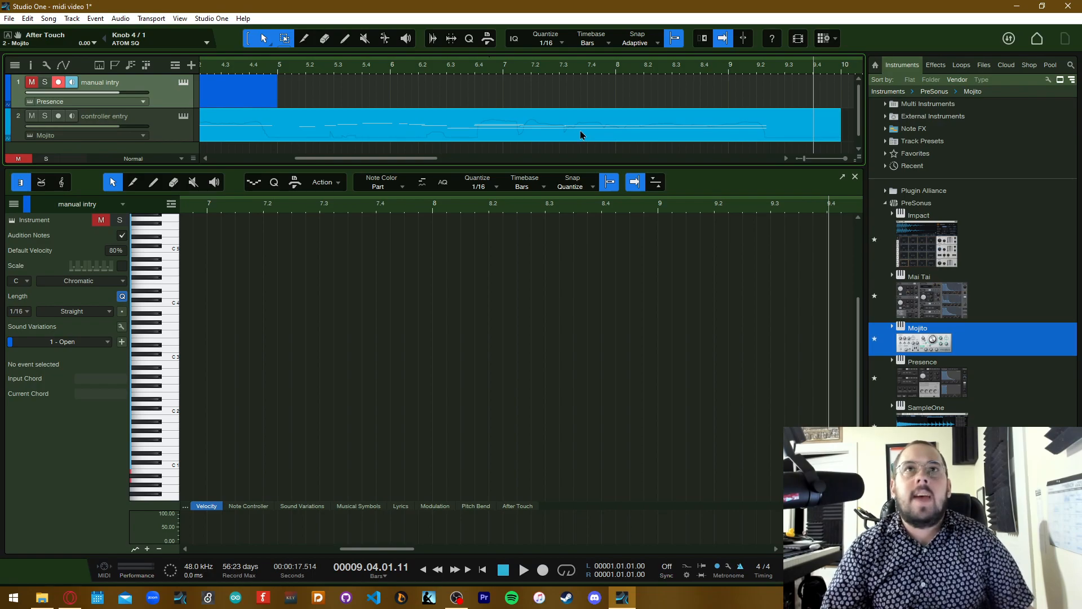
scroll(581, 132, right, 3)
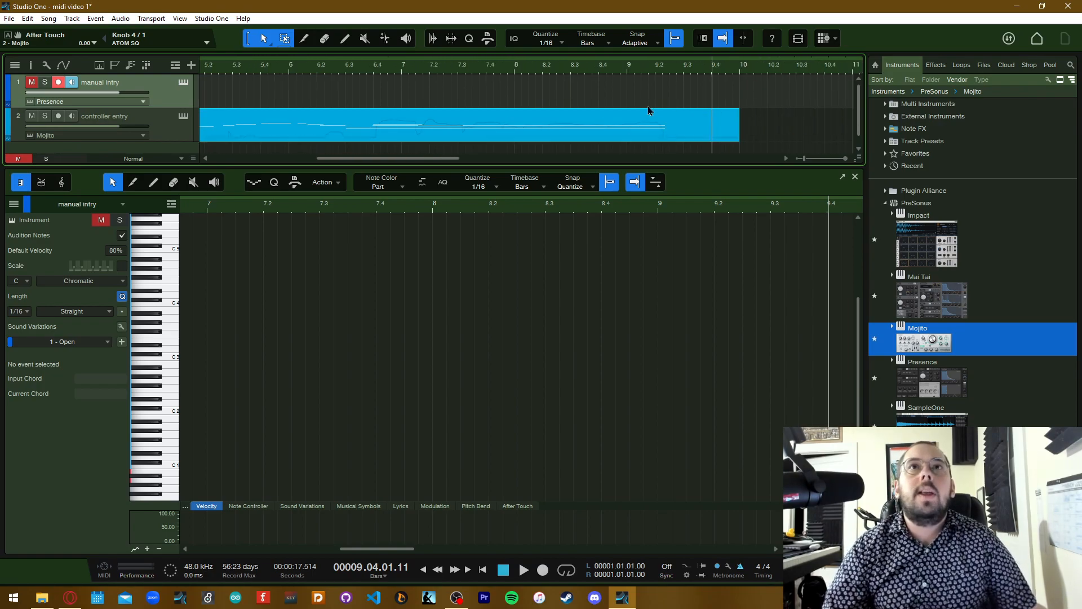
scroll(657, 108, left, 10)
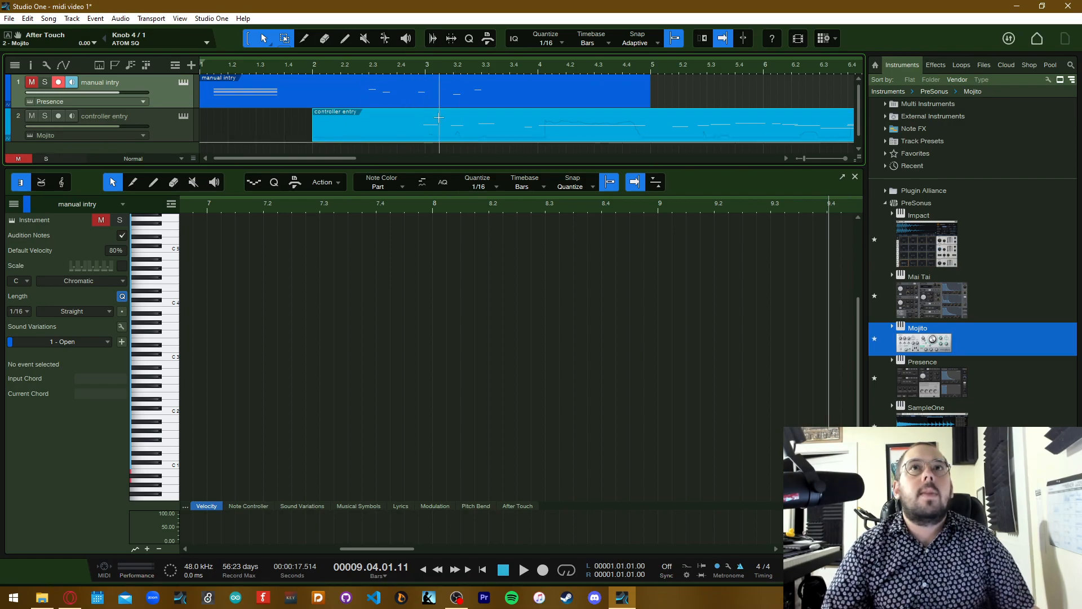
click(411, 138)
scroll(318, 472, right, 3)
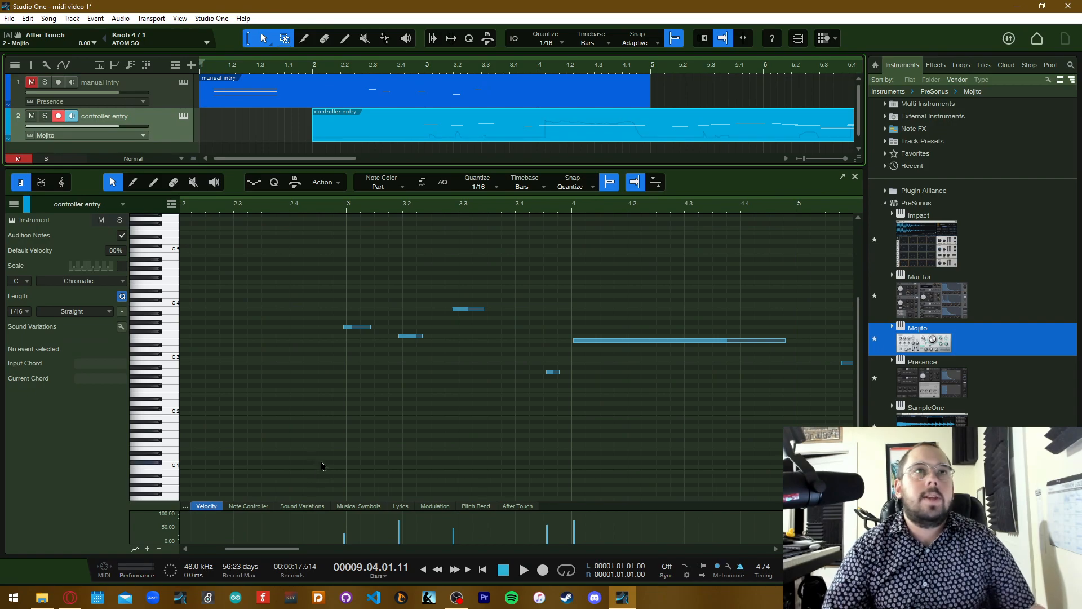
drag(280, 549, 299, 569)
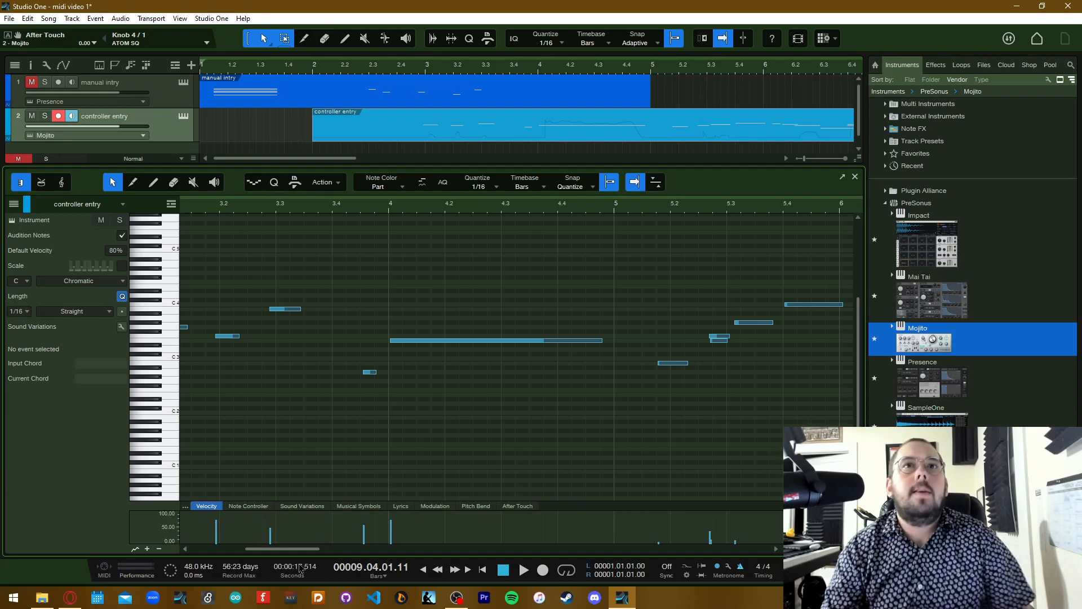
scroll(324, 425, left, 3)
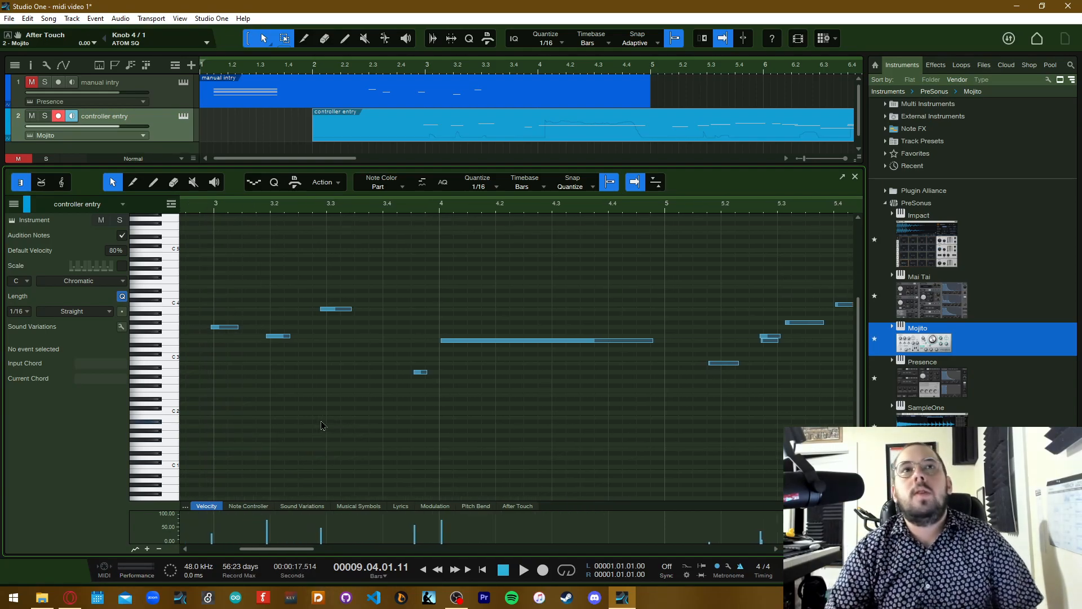
Quantize all notes of the "controller entry" event to a straight 1/16 grid with start at 100%
key(ctrl+a)
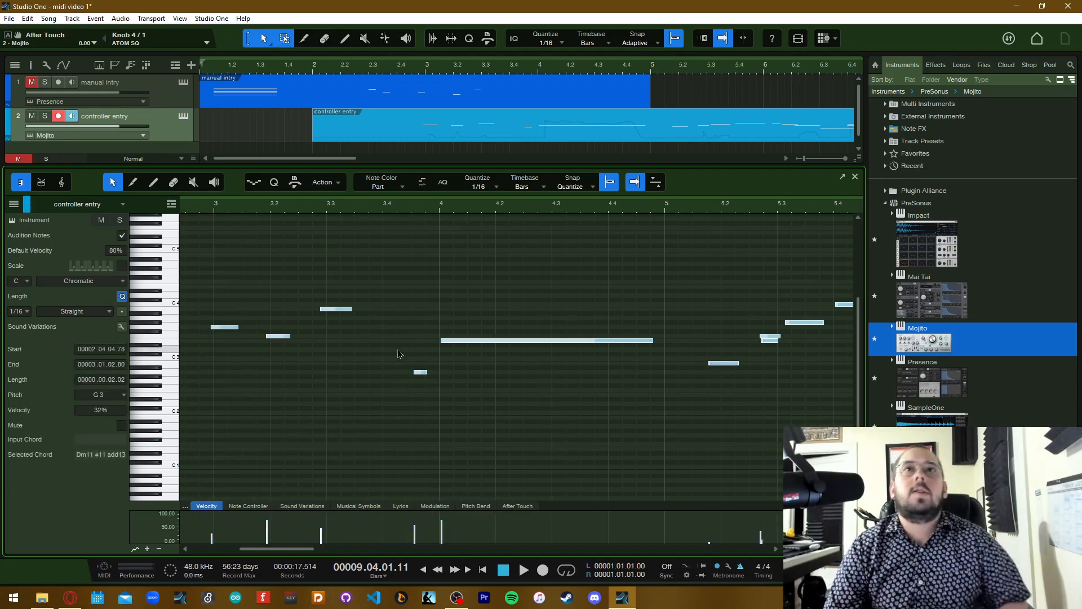
click(275, 184)
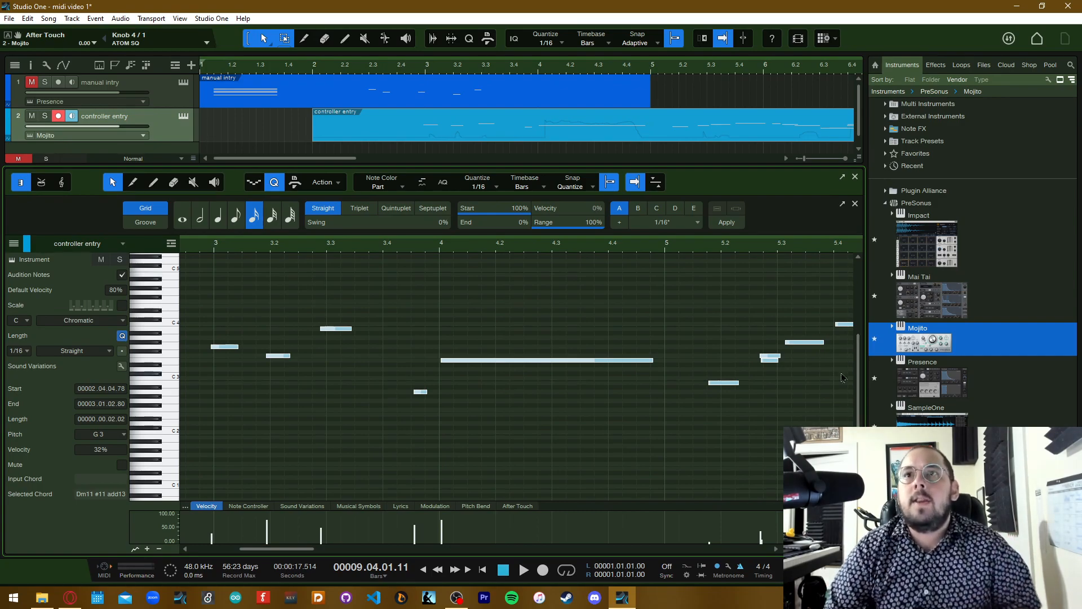
click(761, 372)
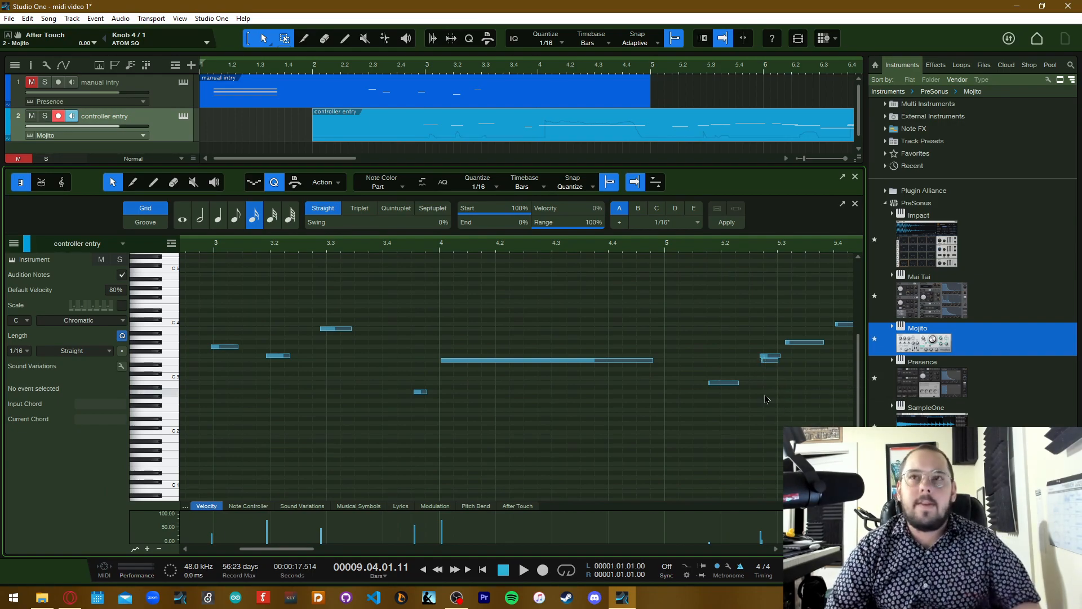
key(ctrl+a)
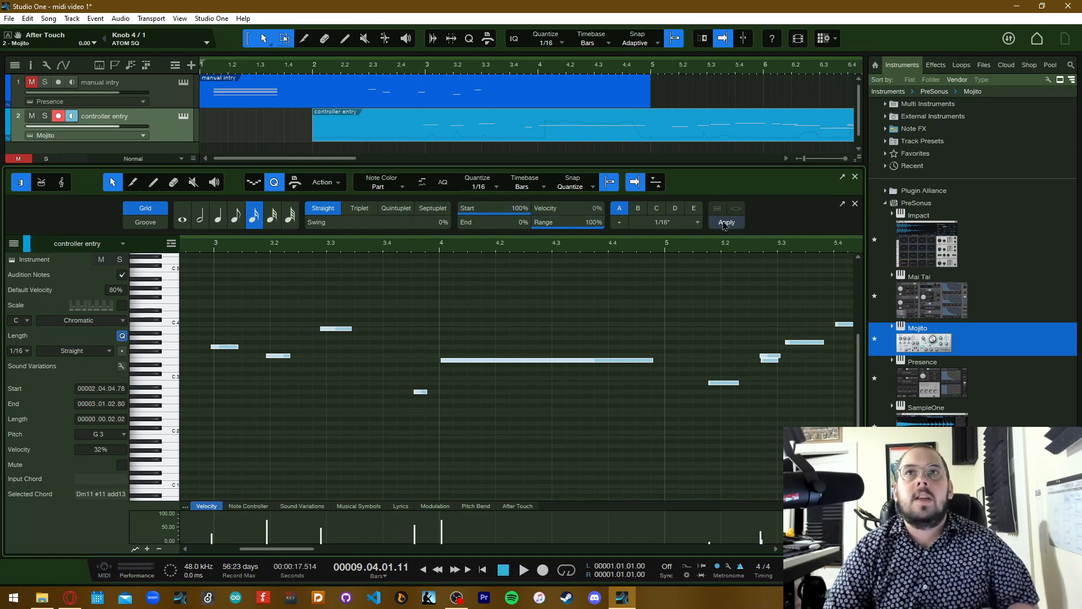
click(725, 223)
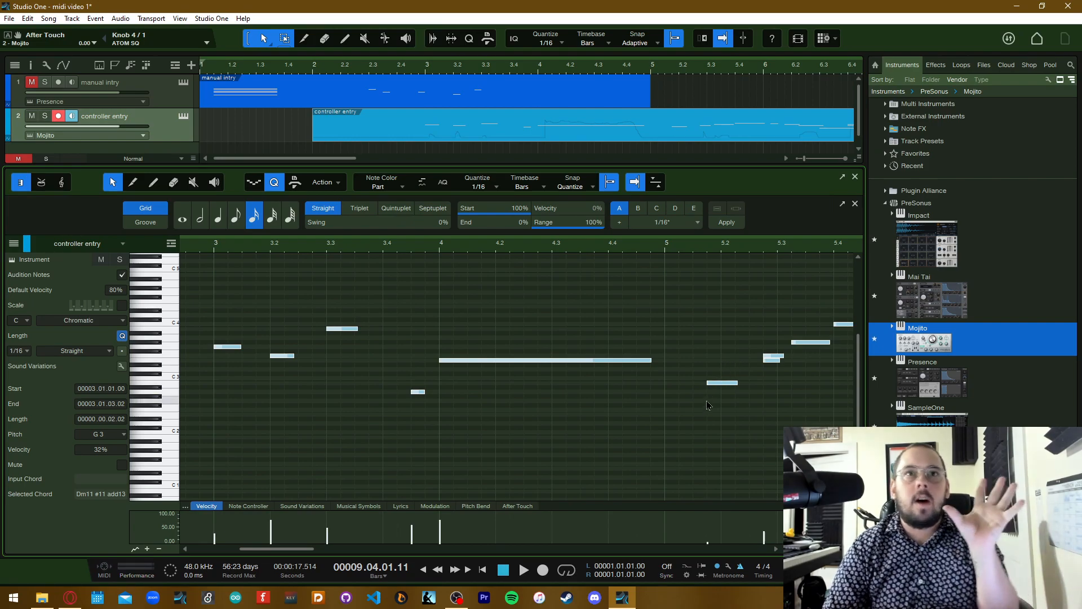
click(761, 383)
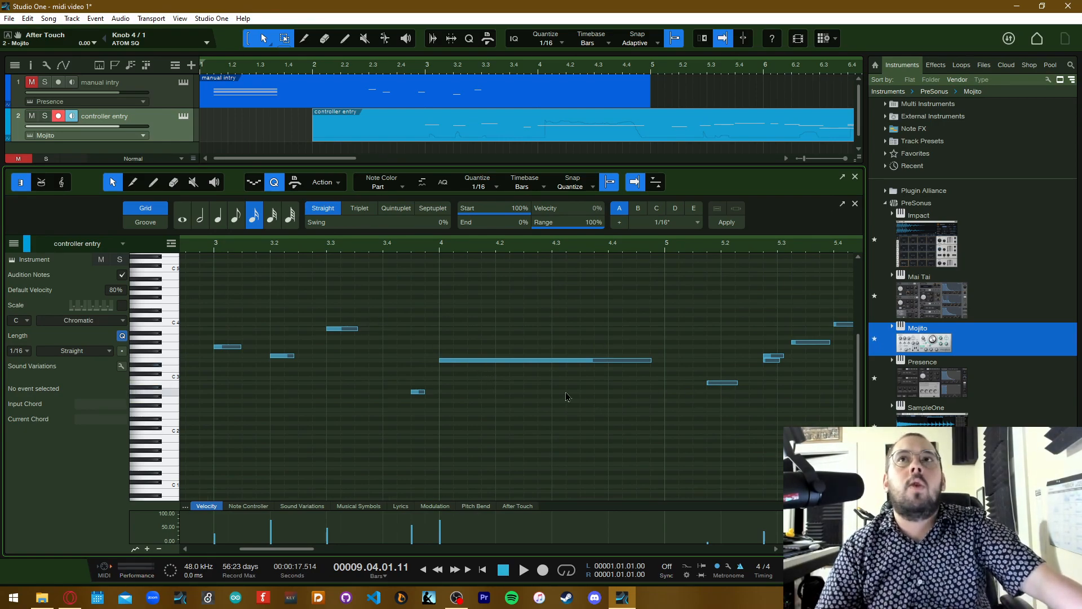
Trim the end of the long E3 note starting at bar 4 to 4.04.04.00 and deselect it
scroll(552, 393, right, 3)
scroll(553, 394, right, 5)
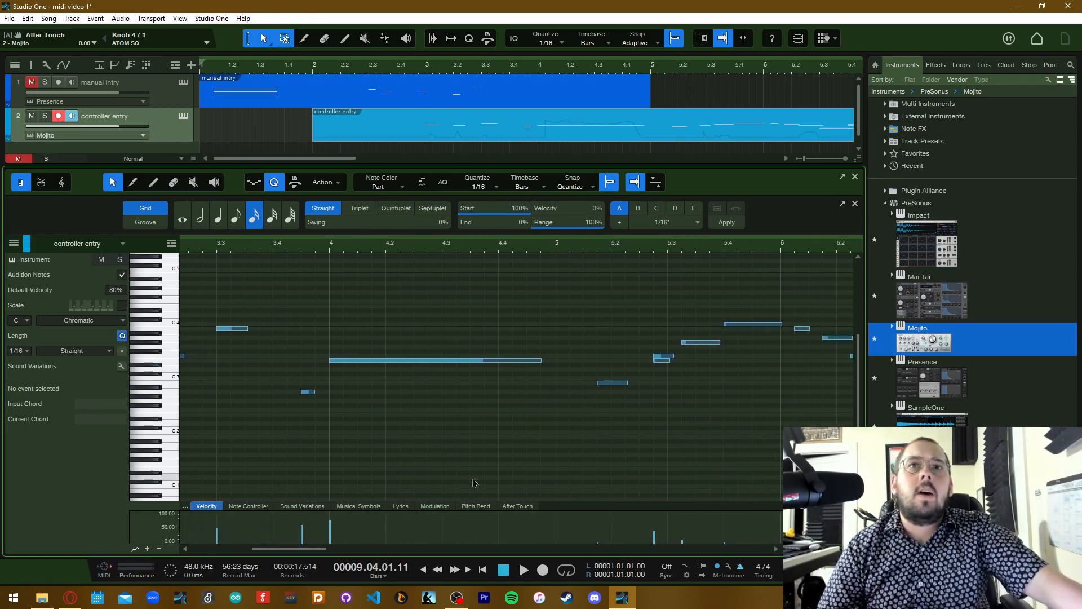
scroll(428, 464, right, 5)
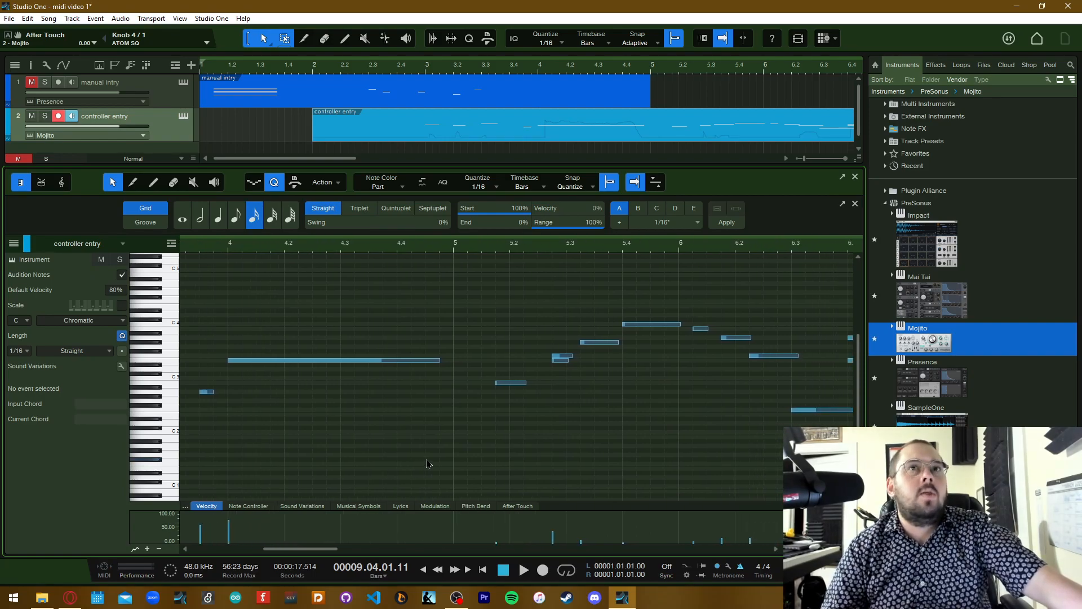
scroll(428, 464, right, 7)
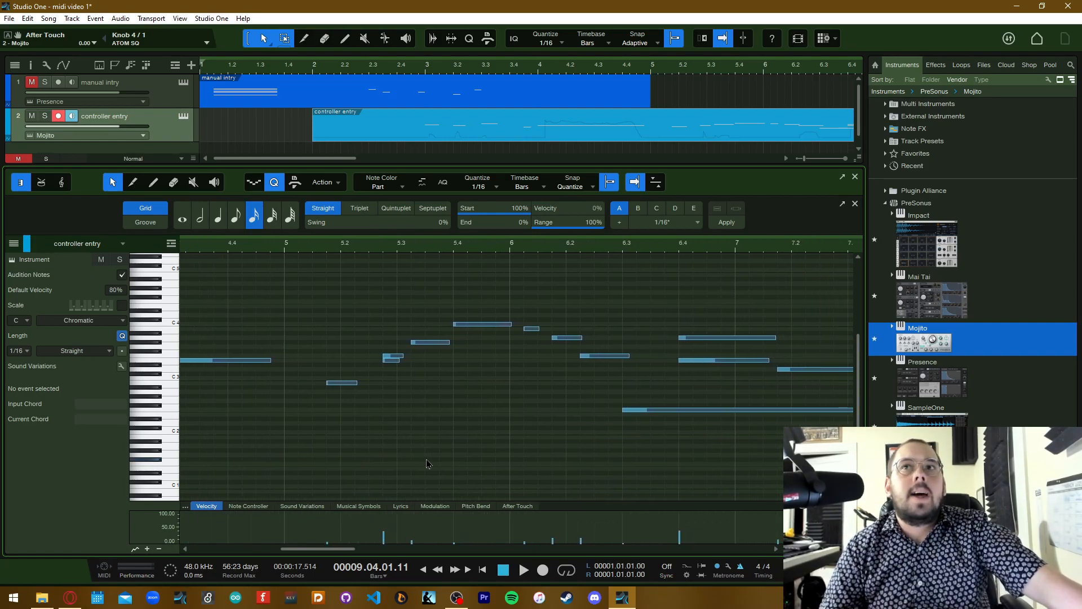
scroll(428, 464, right, 7)
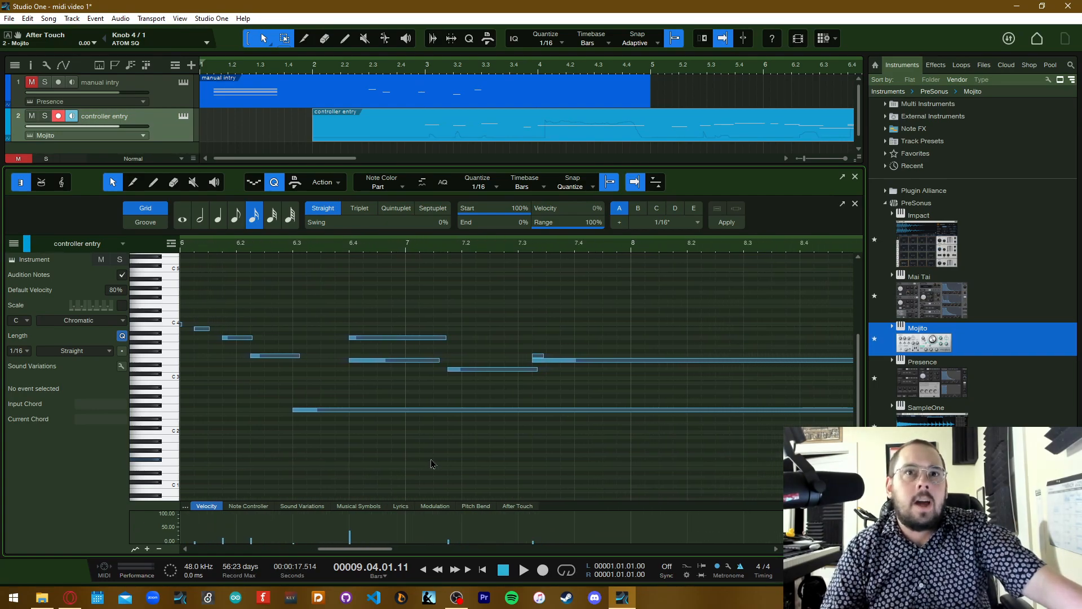
drag(372, 550, 308, 554)
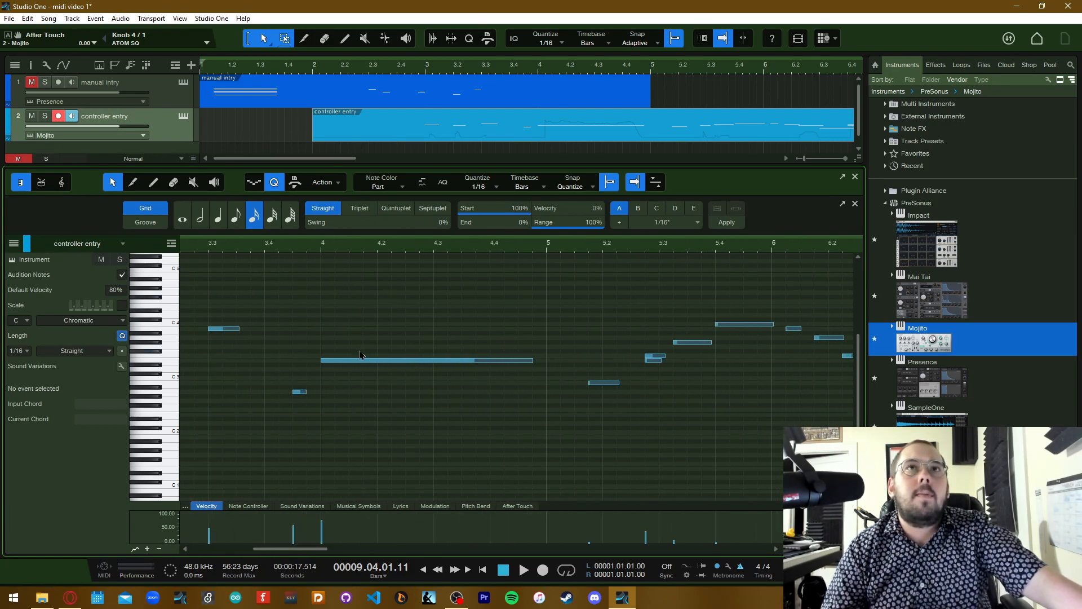
click(384, 361)
mouse_move(384, 364)
mouse_down()
mouse_move(397, 357)
mouse_move(402, 294)
mouse_move(382, 399)
mouse_move(409, 381)
mouse_move(380, 361)
mouse_up()
mouse_move(534, 361)
mouse_down()
mouse_move(459, 364)
mouse_move(540, 375)
mouse_move(532, 372)
mouse_up()
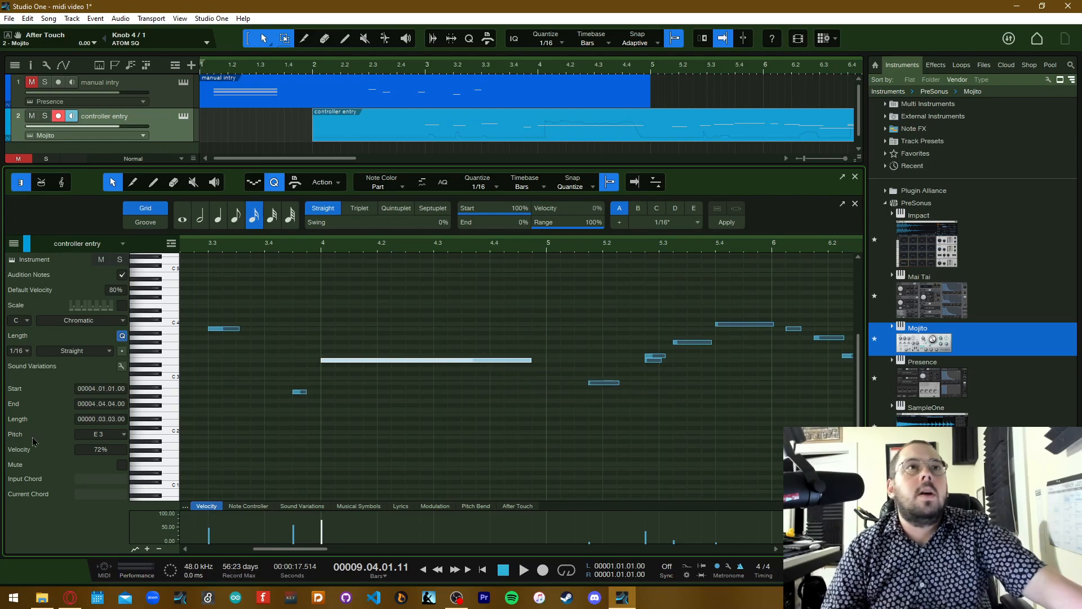
click(398, 441)
scroll(407, 423, left, 2)
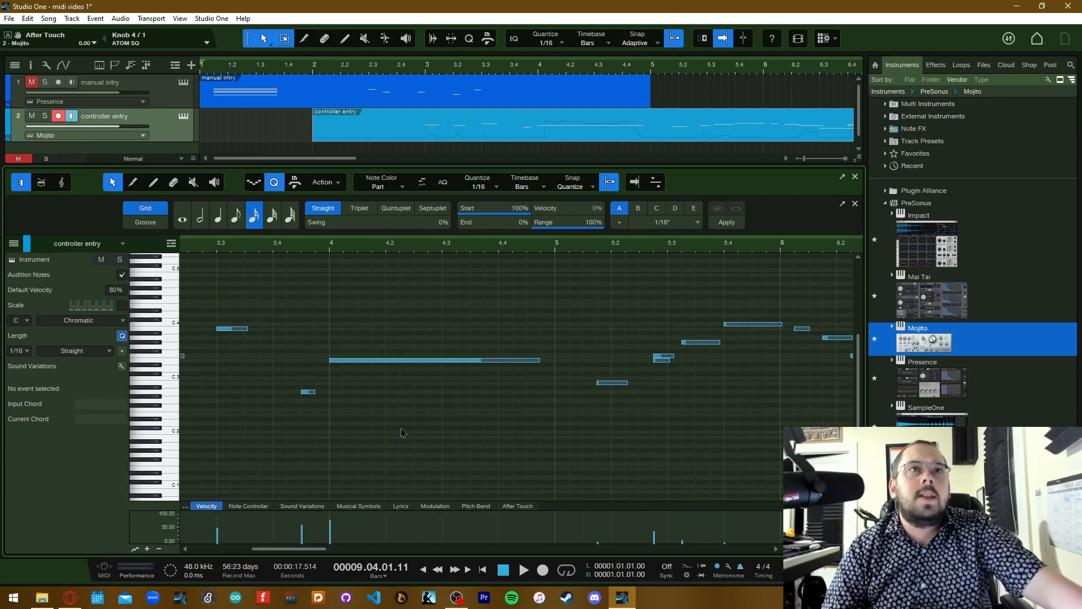
scroll(407, 423, left, 6)
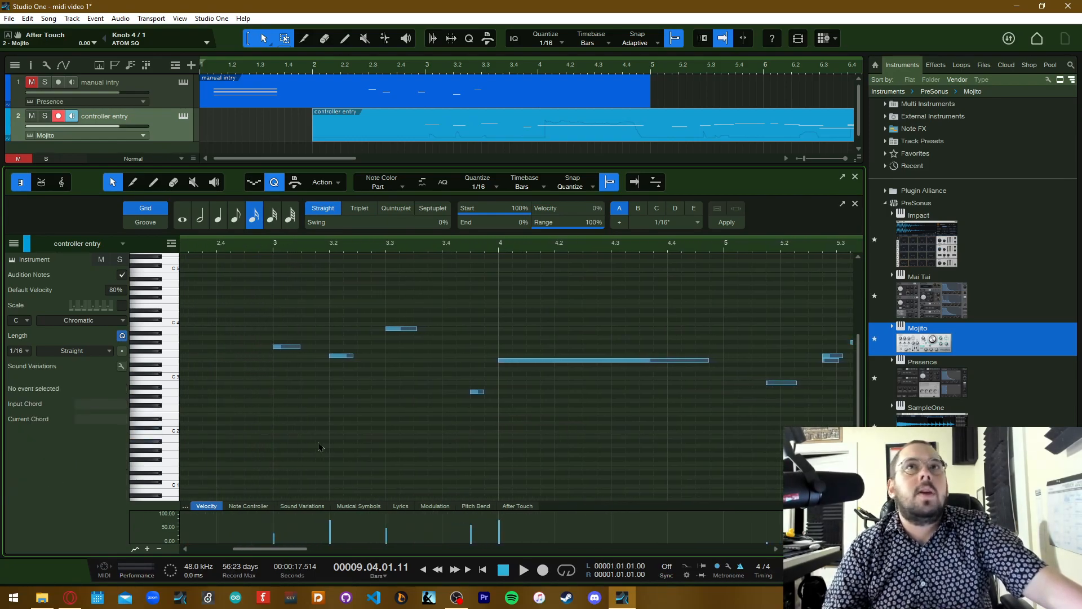
scroll(318, 447, left, 6)
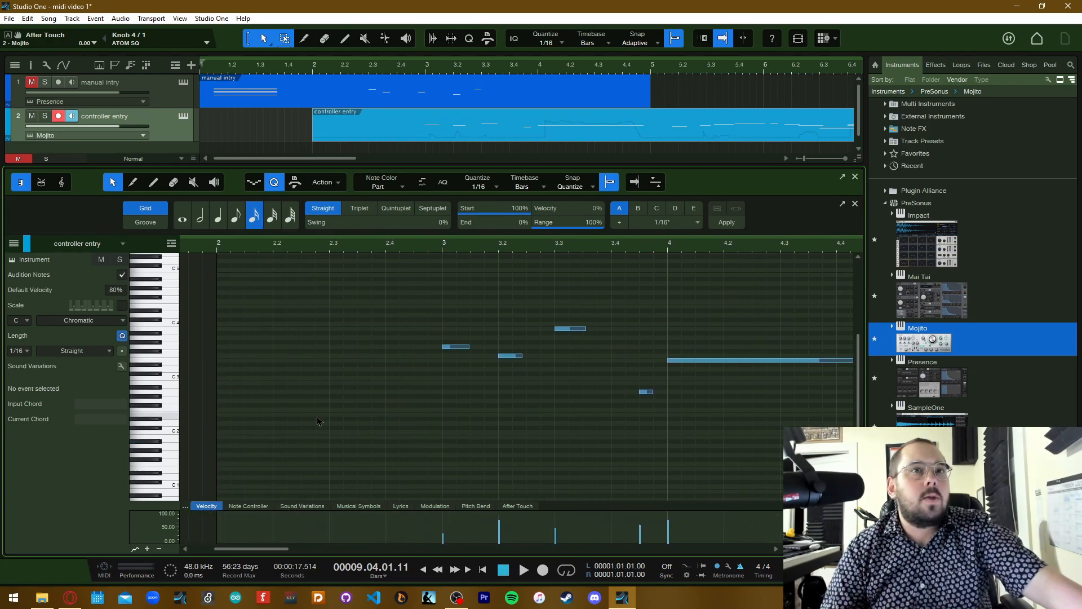
scroll(319, 420, left, 2)
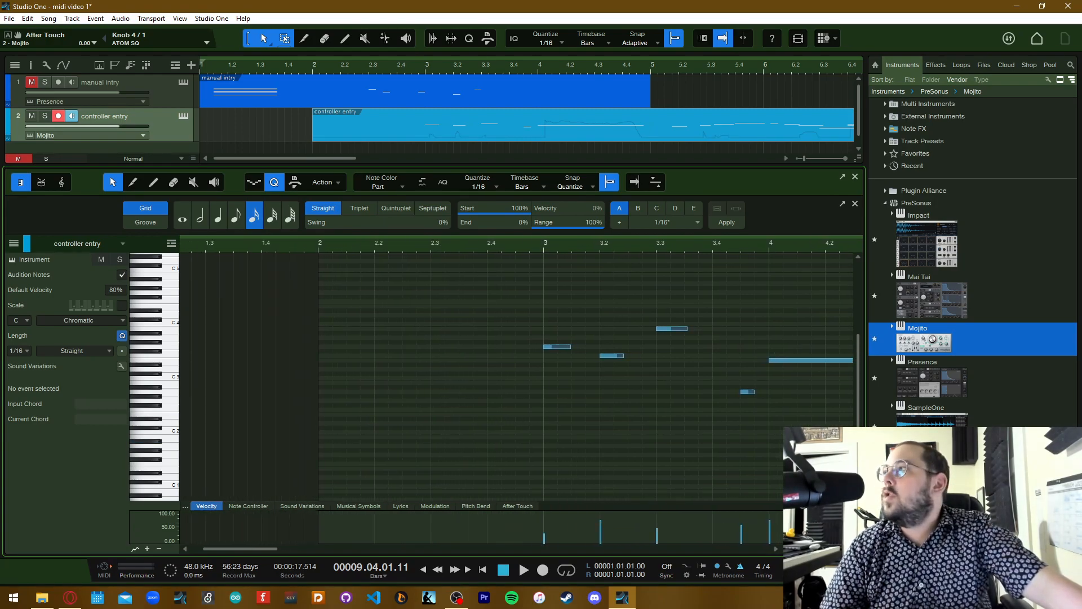
Close the note editor and import a multitrack MIDI file from the file explorer below the "controller entry" track
key(alt+Tab)
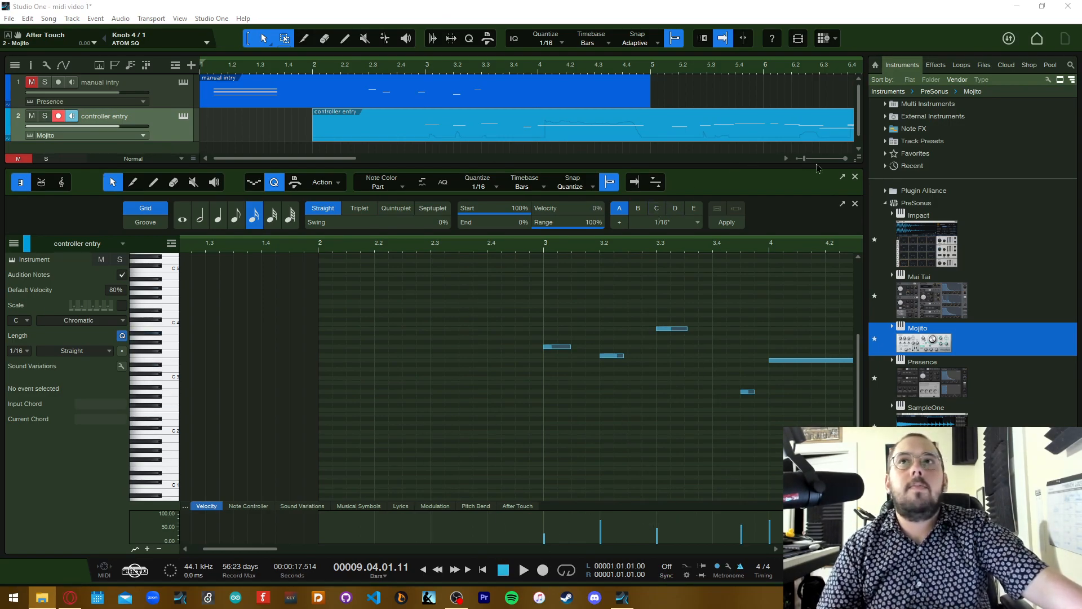
click(855, 176)
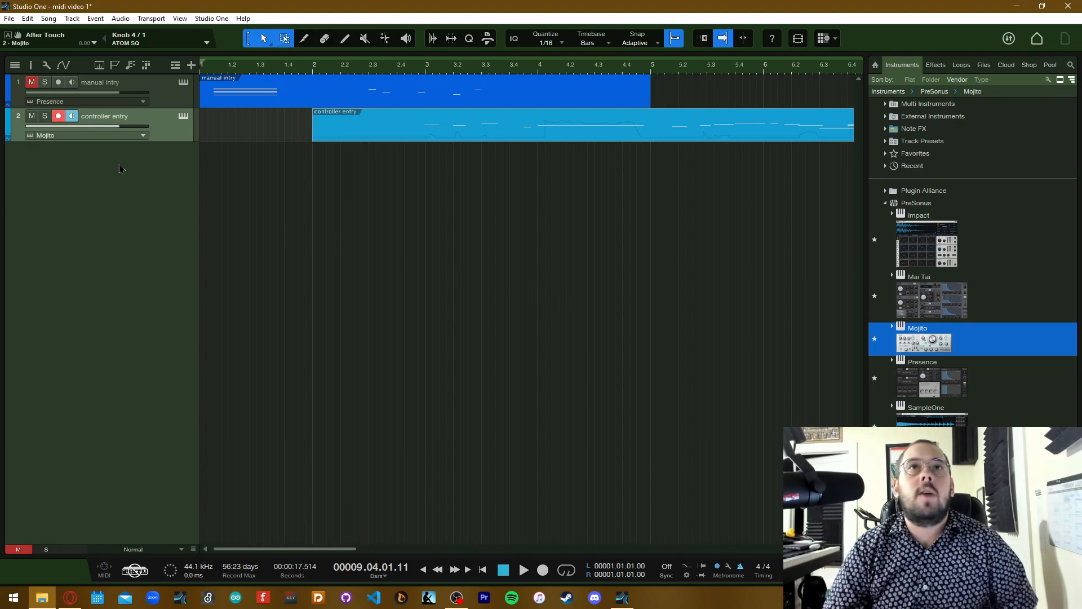
drag(248, 181, 215, 176)
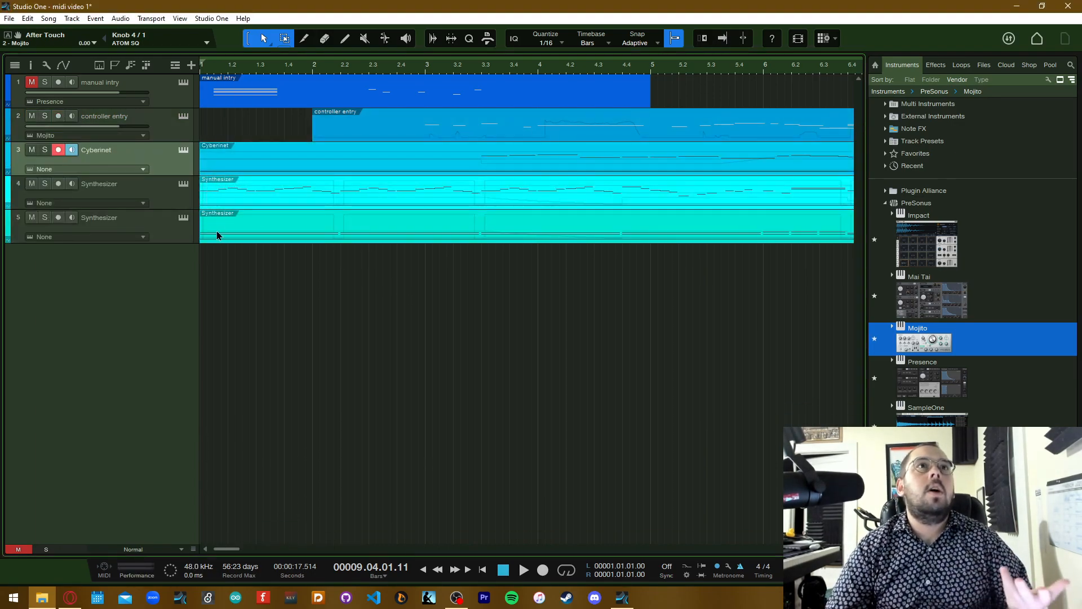
Load a separate Mojito instrument onto both Synthesizer tracks and the Cyberinet track, then close the instrument window
scroll(217, 236, right, 6)
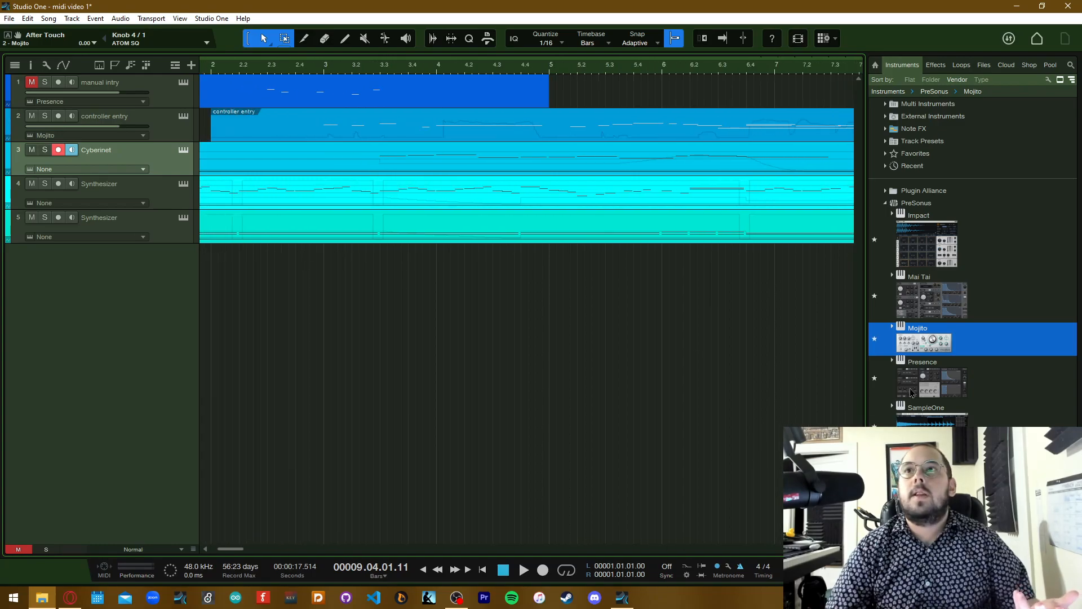
drag(934, 342, 214, 208)
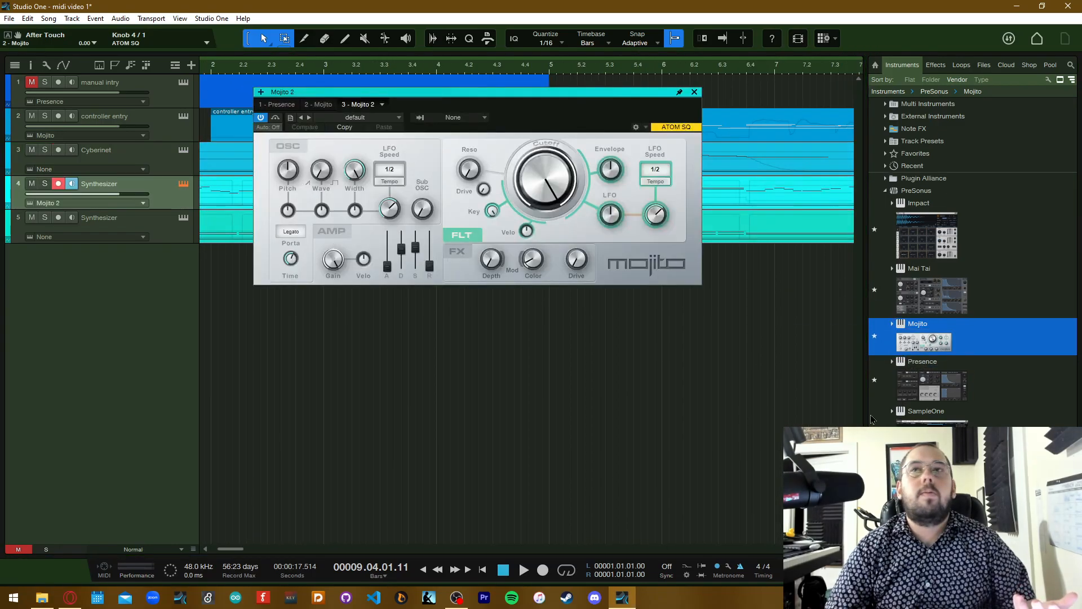
drag(929, 337, 165, 235)
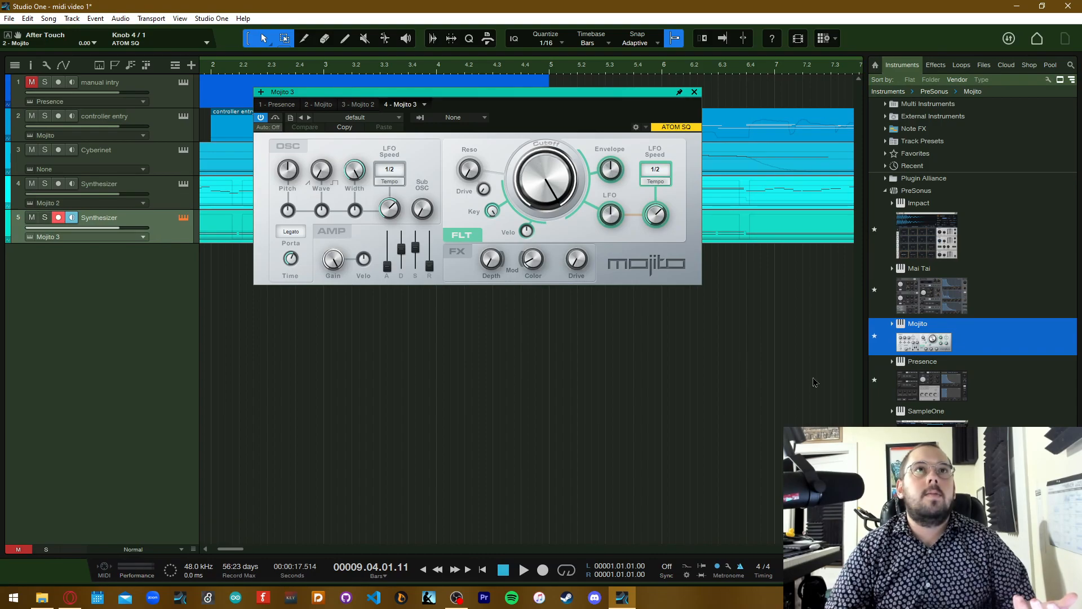
drag(948, 346, 93, 155)
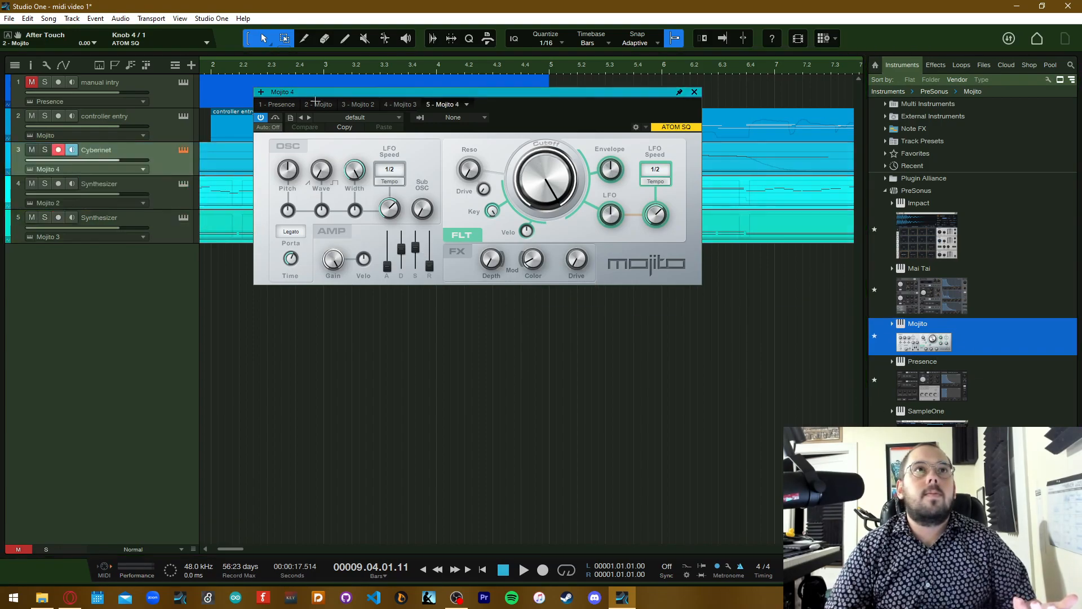
click(695, 91)
scroll(445, 239, left, 3)
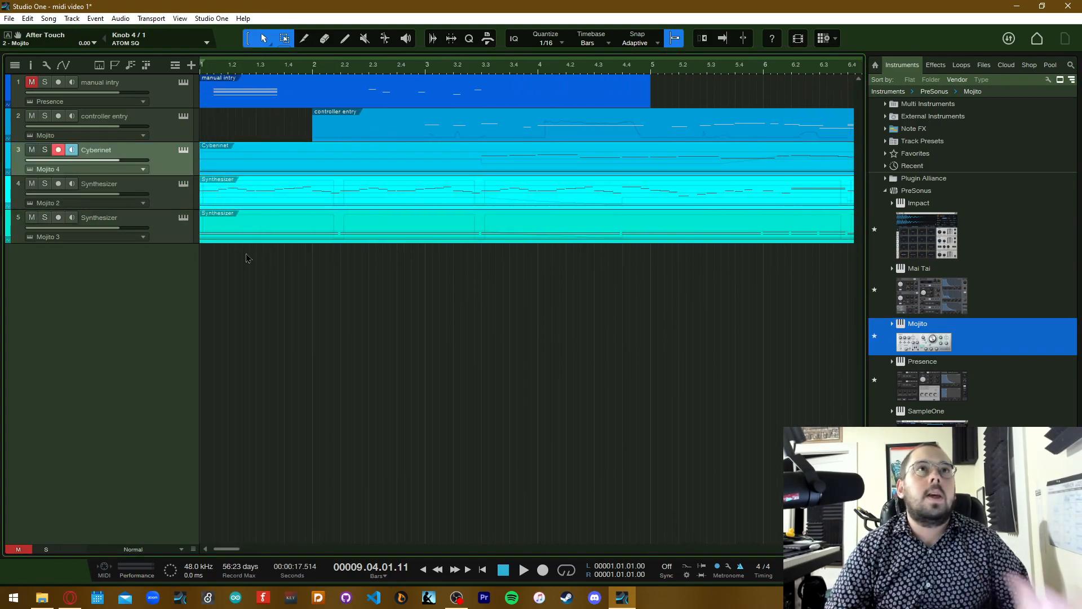
Solo the Cyberinet and both Synthesizer tracks and play them briefly from the song start
click(45, 149)
click(45, 183)
click(44, 217)
key(comma)
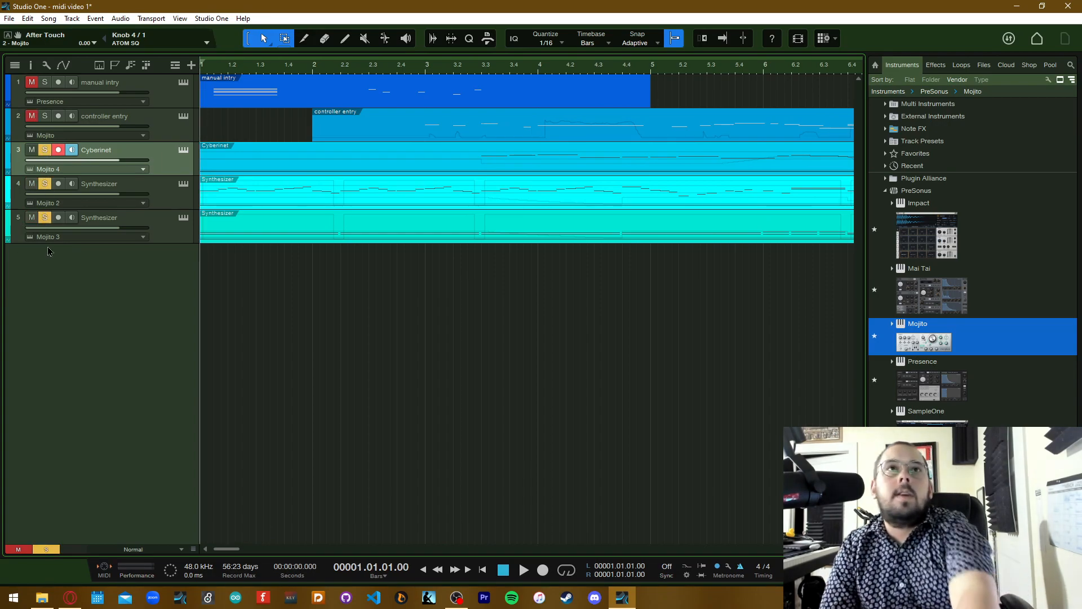
key(space)
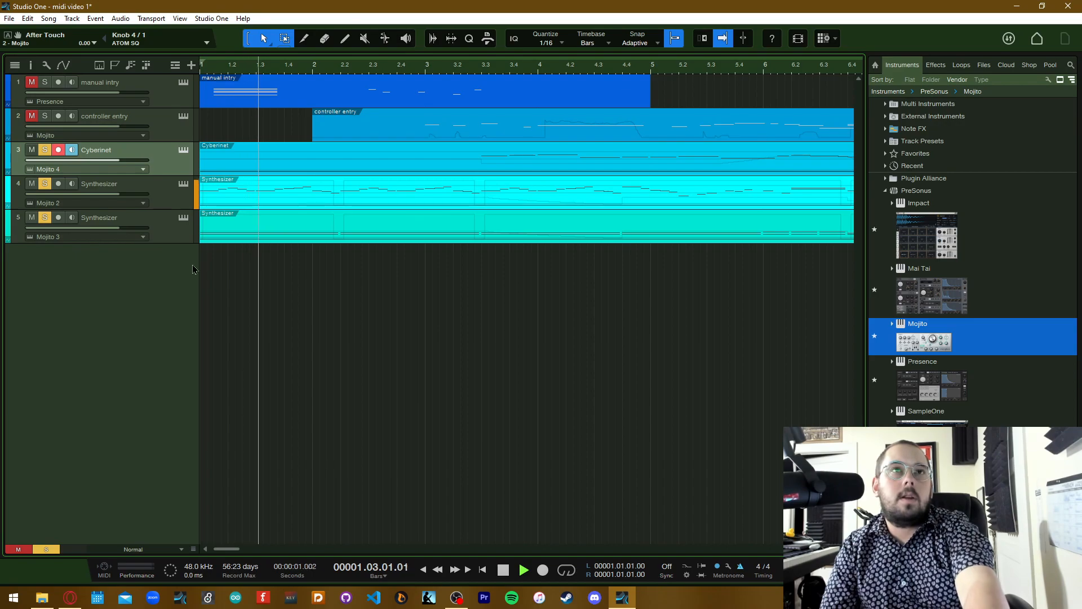
key(space)
Show the "manual intry" event in the note editor and switch it to the drum view
scroll(339, 295, right, 8)
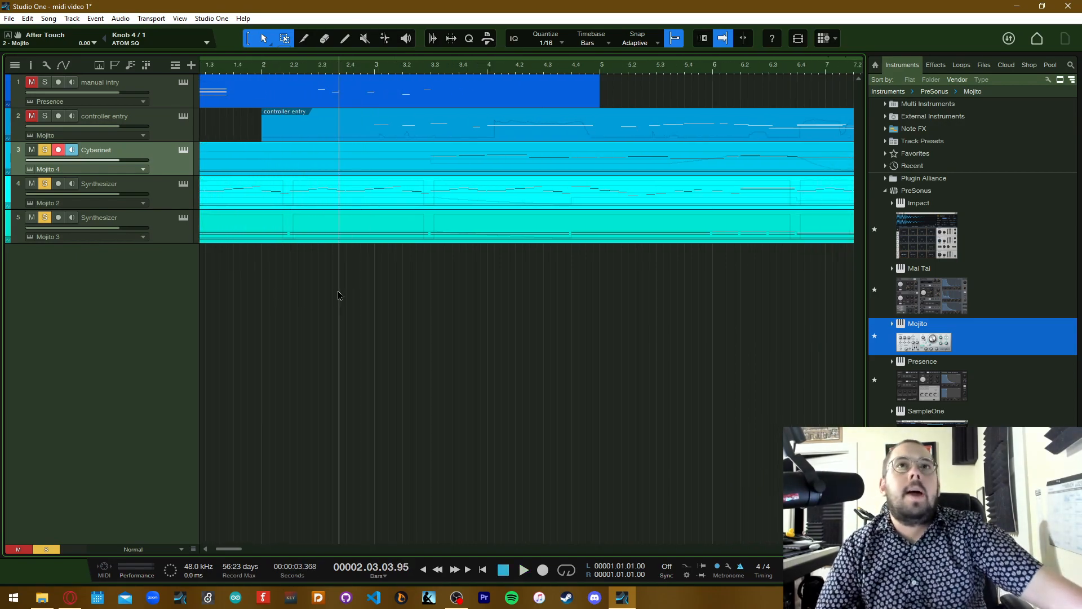
scroll(338, 295, right, 18)
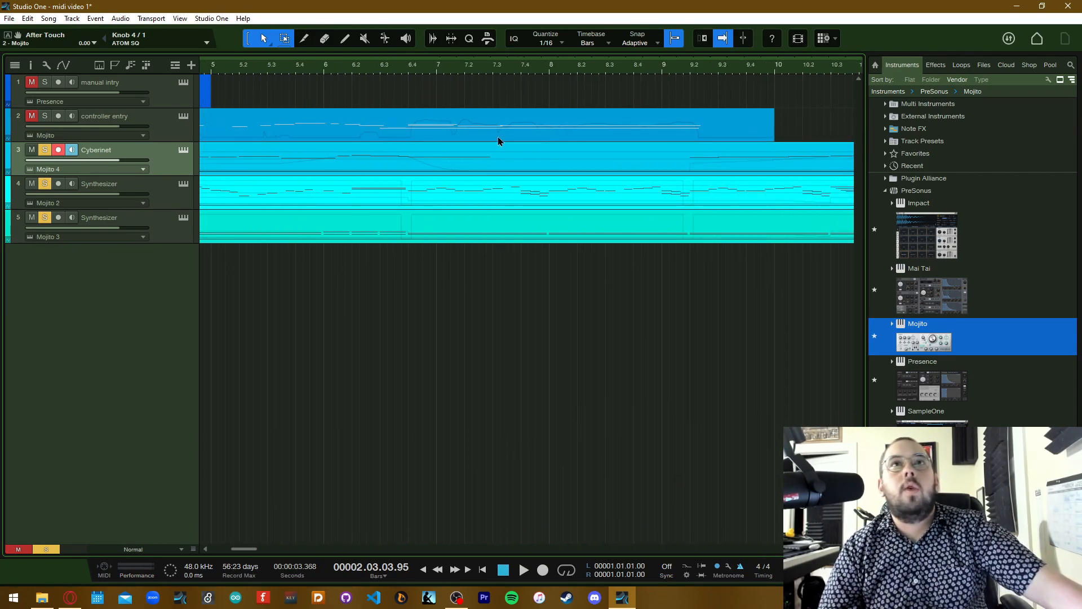
scroll(498, 141, left, 17)
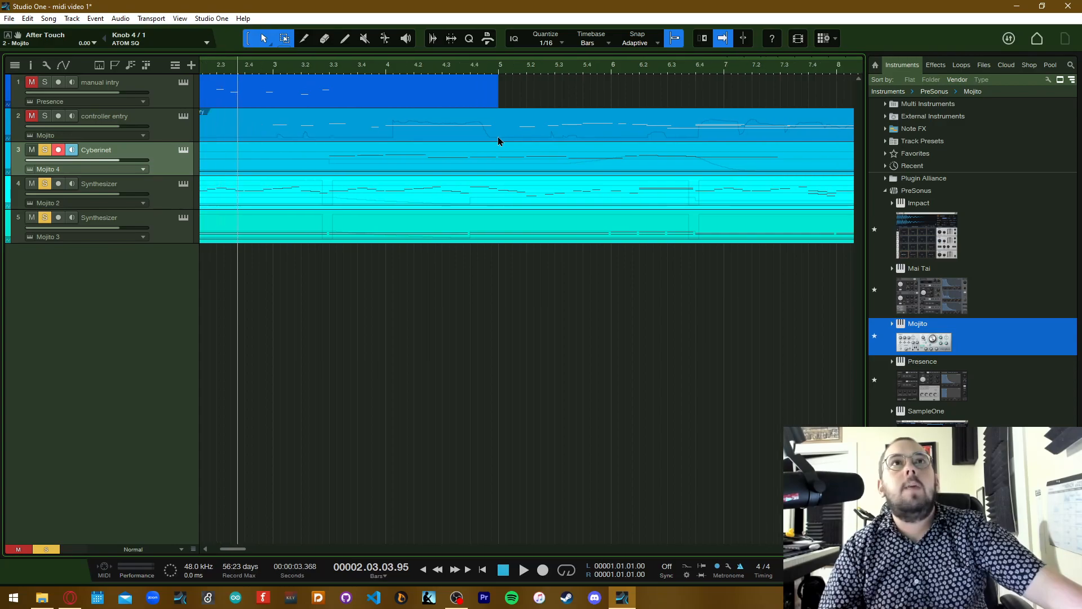
scroll(498, 141, left, 9)
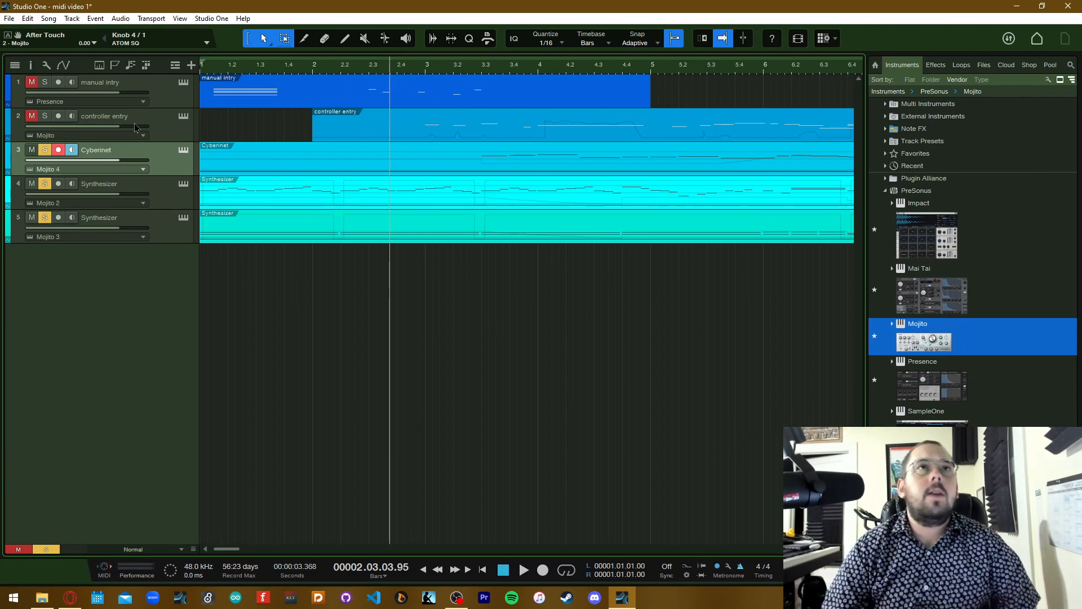
double_click(234, 105)
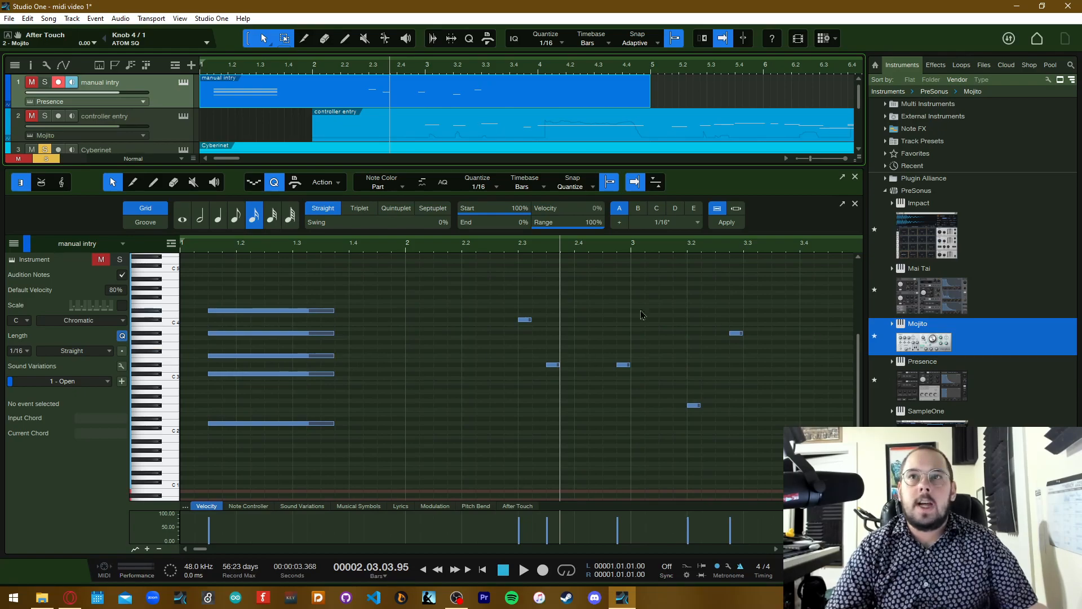
click(42, 182)
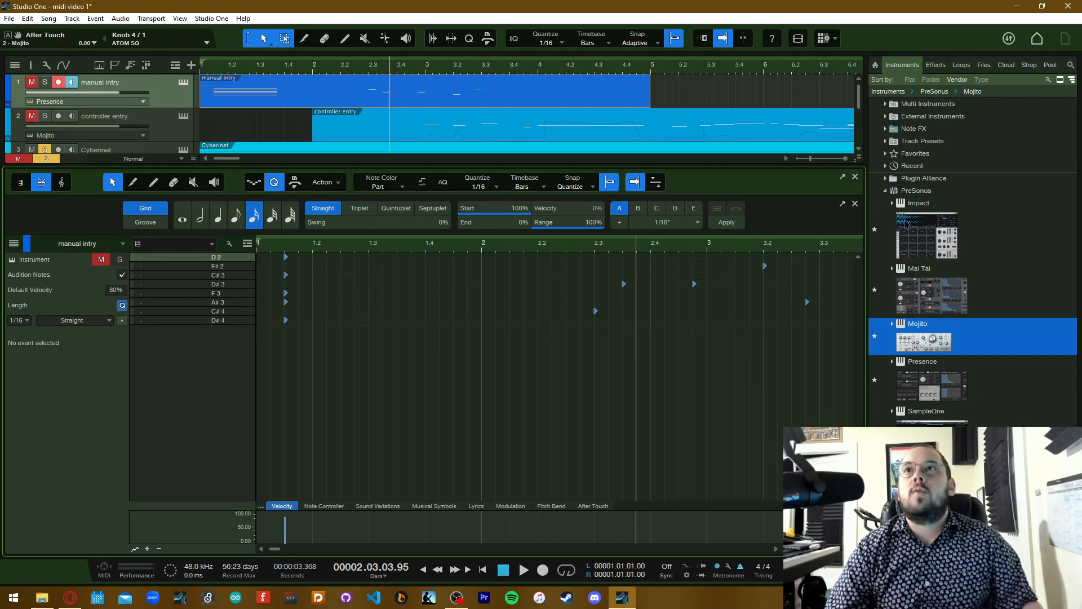
Add an Impact drum instrument track below the existing tracks and create an empty event at its start
drag(918, 229, 279, 195)
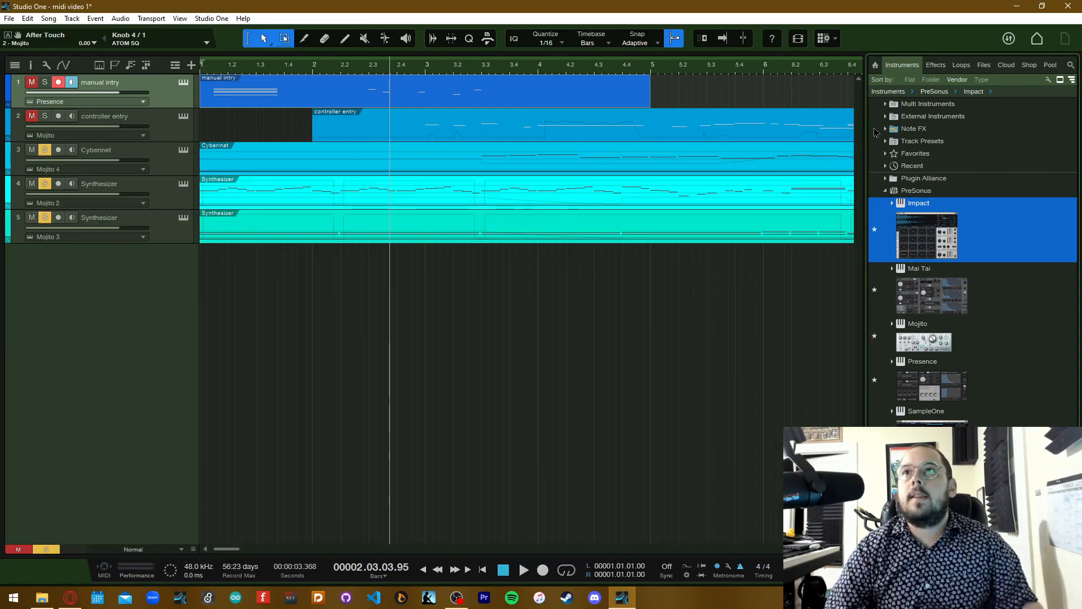
drag(917, 230, 387, 327)
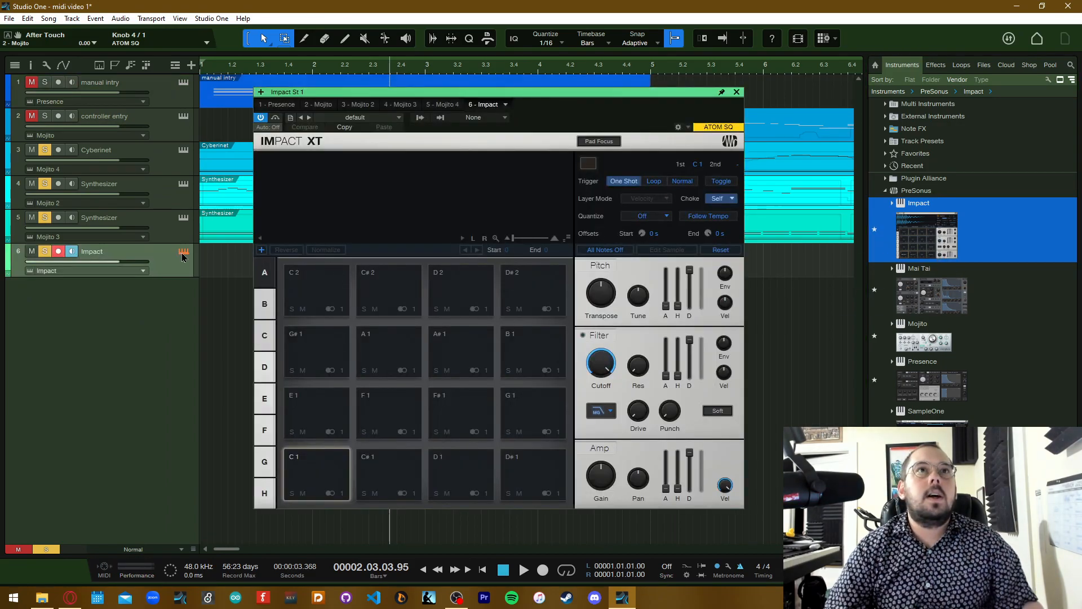
double_click(227, 262)
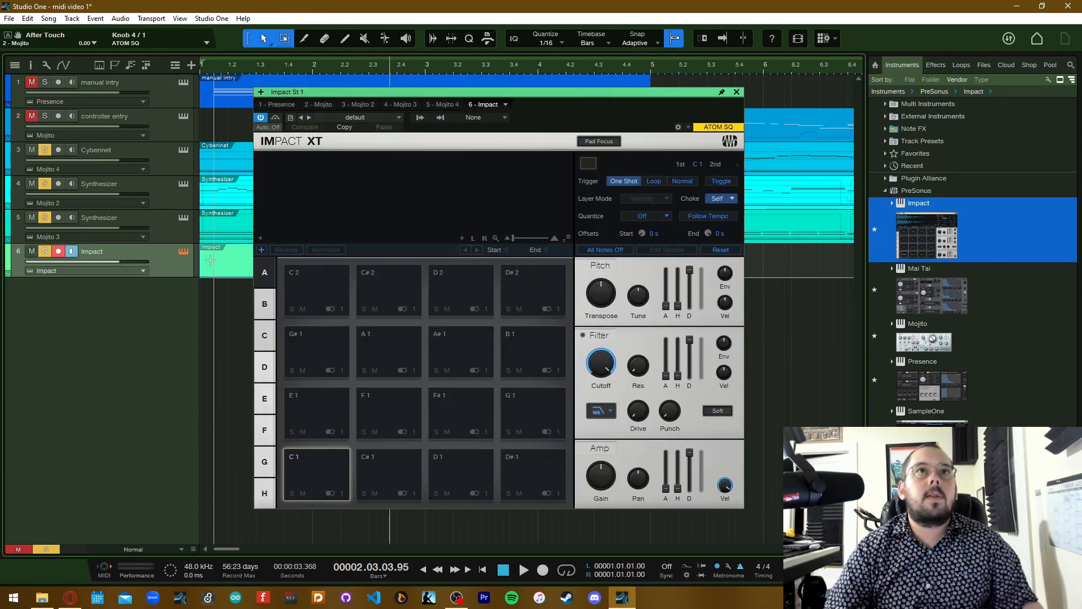
Examine the first Impact event's drum rows in the note editor, then move the short second Impact event to 2.2
click(737, 92)
double_click(284, 260)
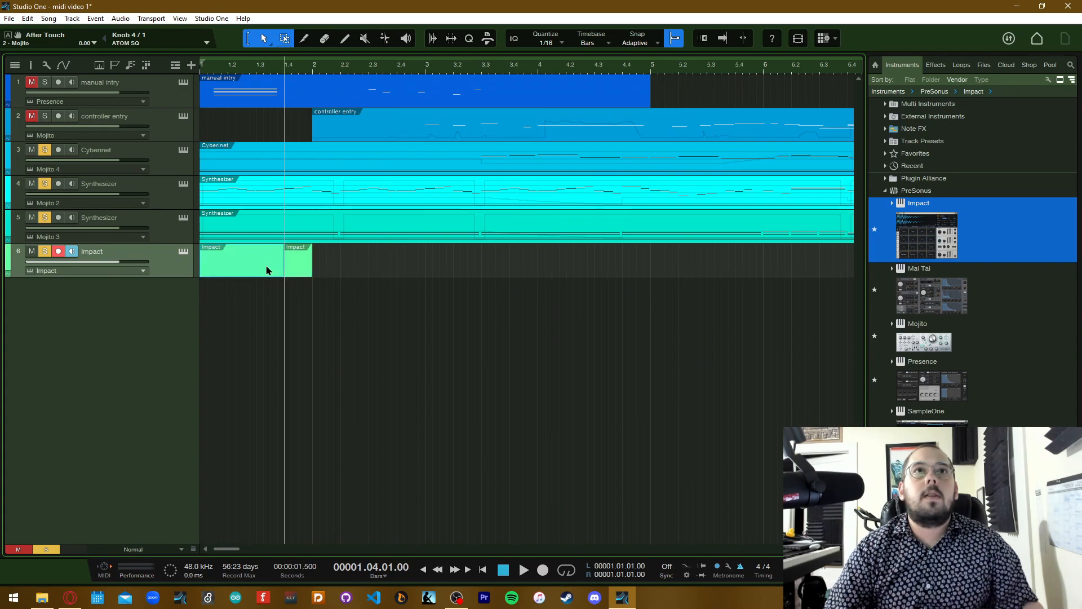
double_click(266, 265)
scroll(221, 330, up, 4)
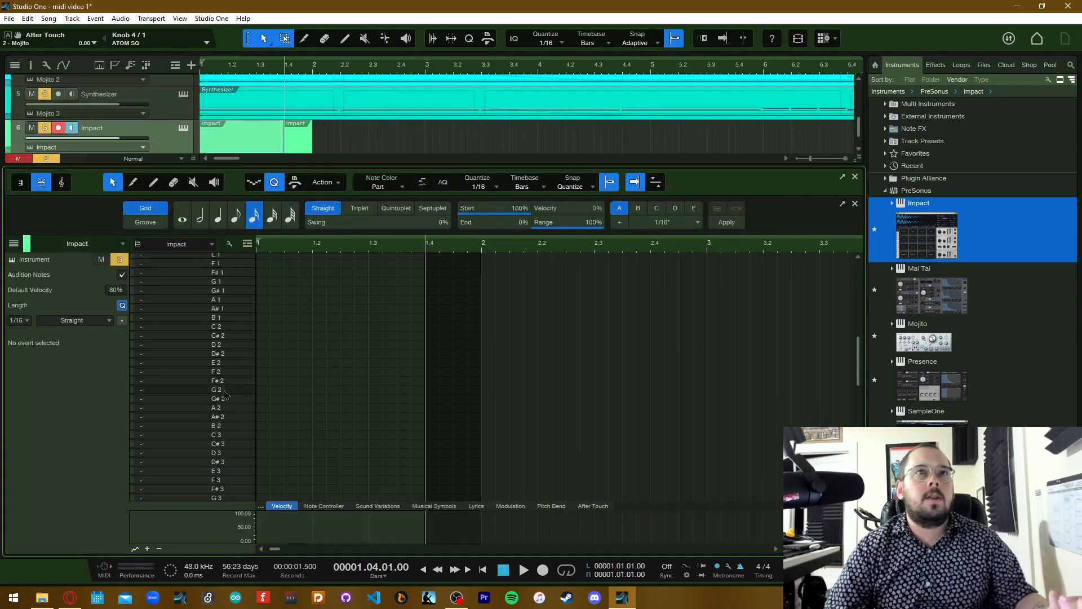
scroll(237, 301, up, 5)
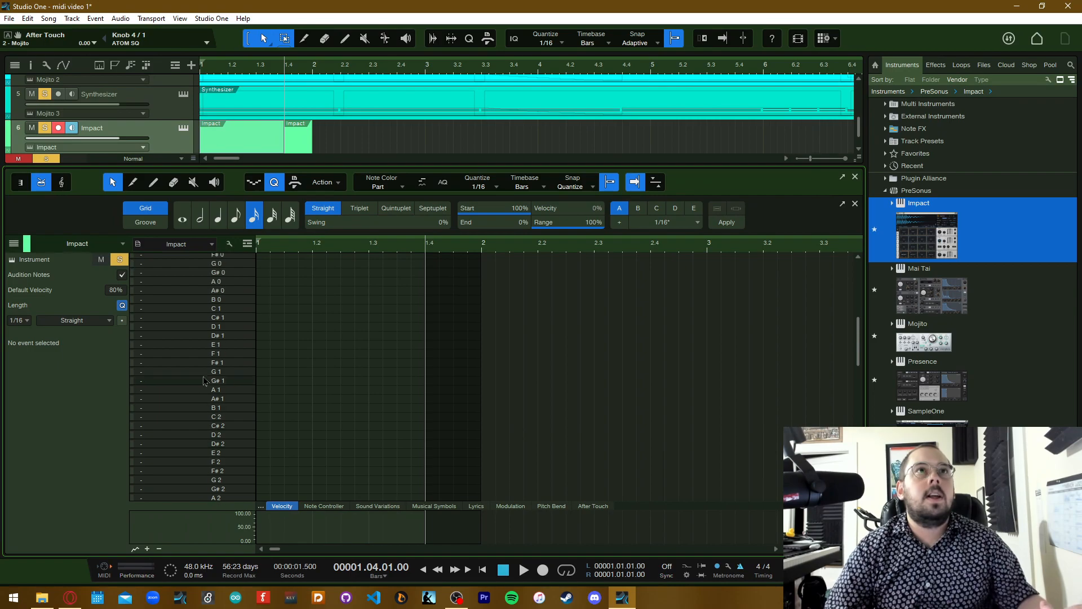
click(855, 177)
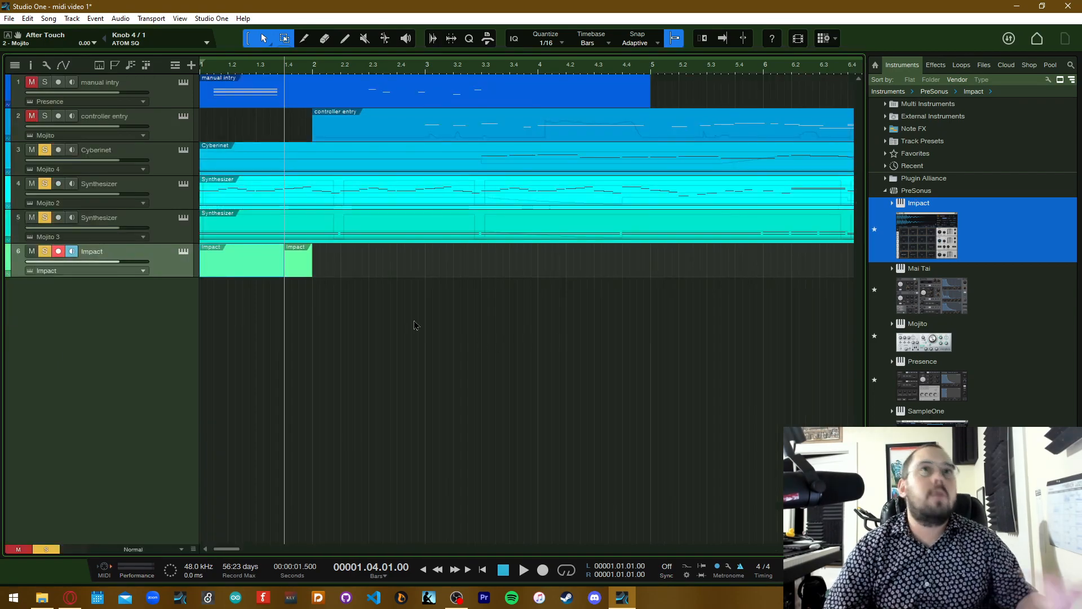
drag(300, 274, 357, 270)
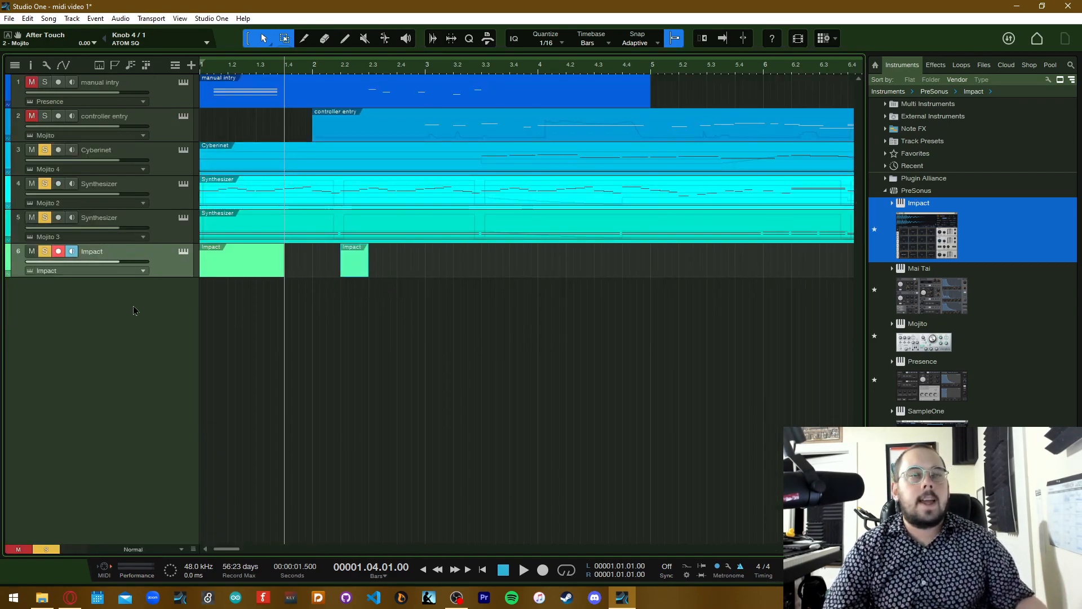
Show the lower Synthesizer track's event in the score view and look through its notation up to the last bar
double_click(234, 243)
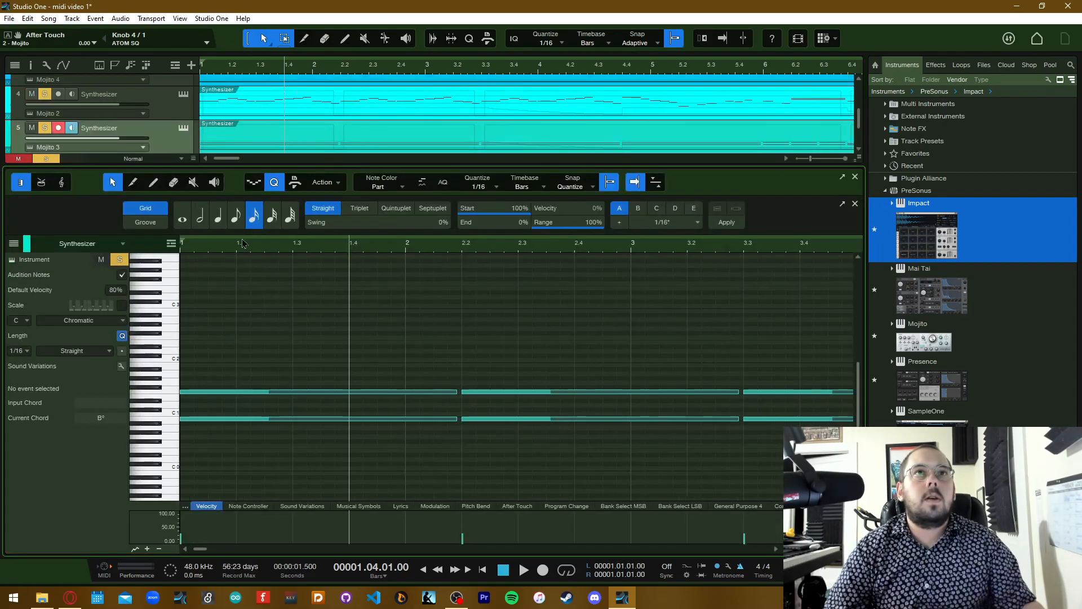
click(62, 183)
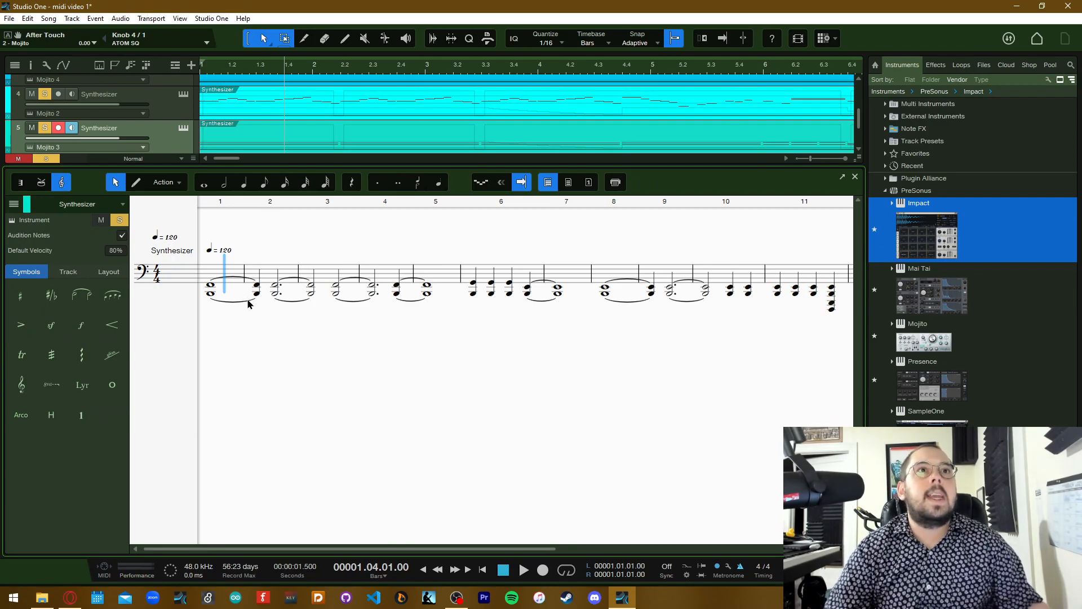
scroll(251, 305, right, 5)
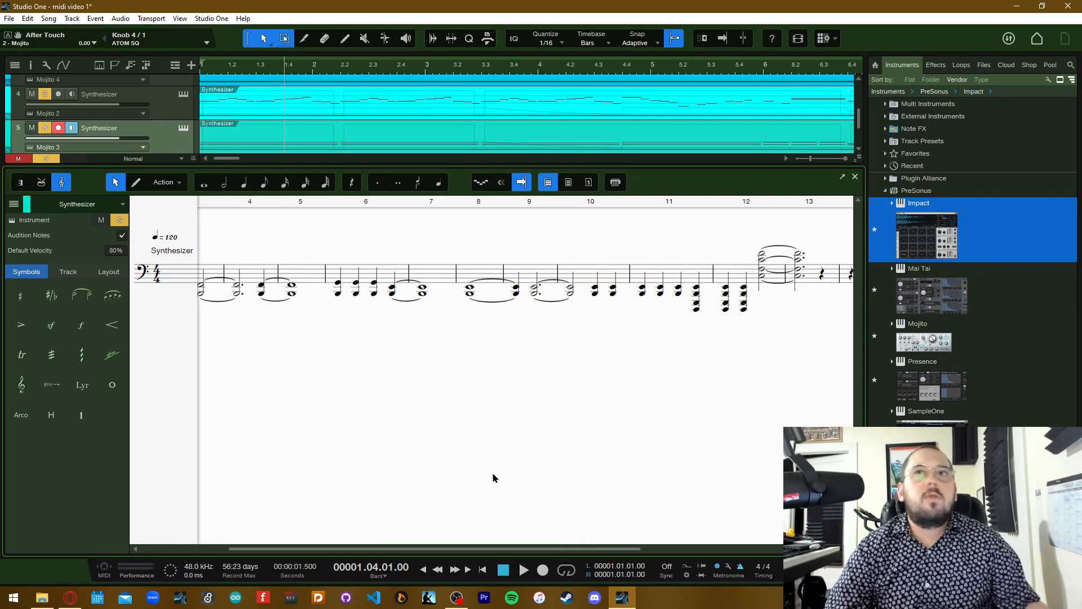
drag(479, 550, 617, 550)
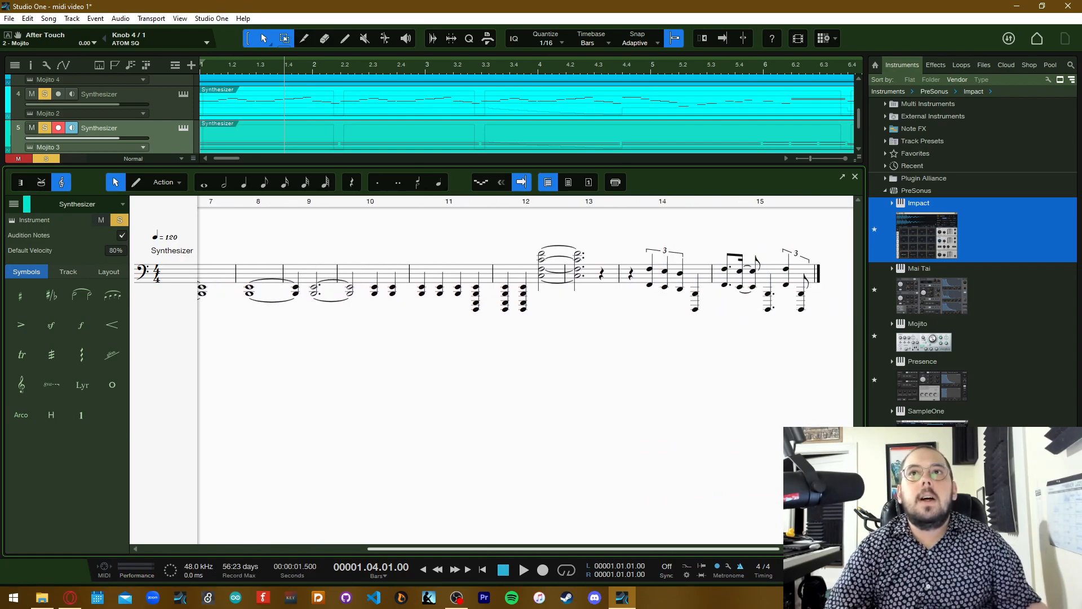
scroll(743, 498, left, 10)
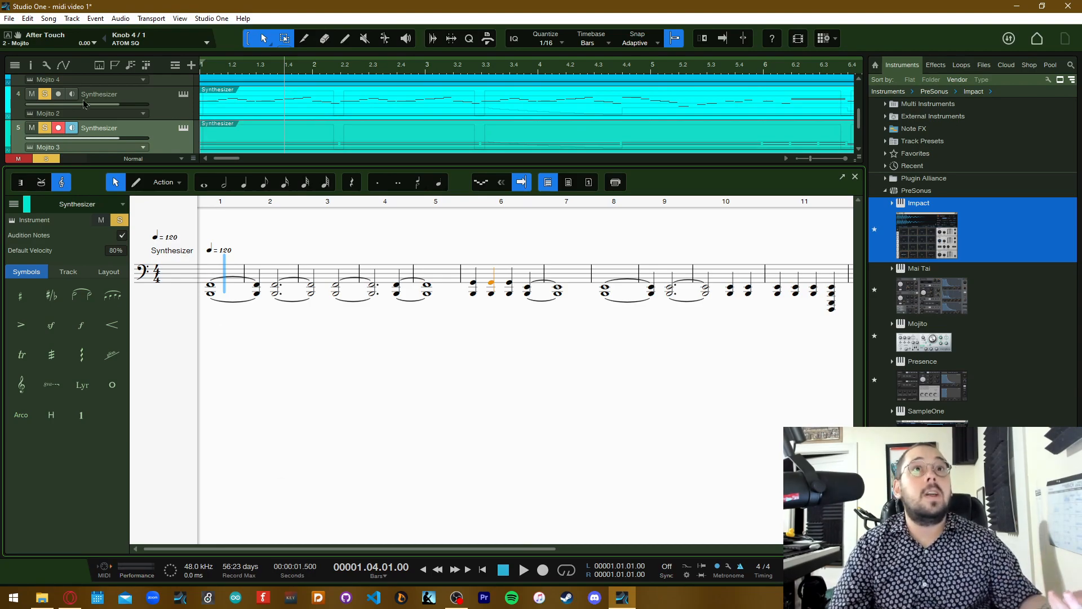
Print the Synthesizer score with the Adobe PDF printer, then view the resulting Score.pdf and close it
click(617, 188)
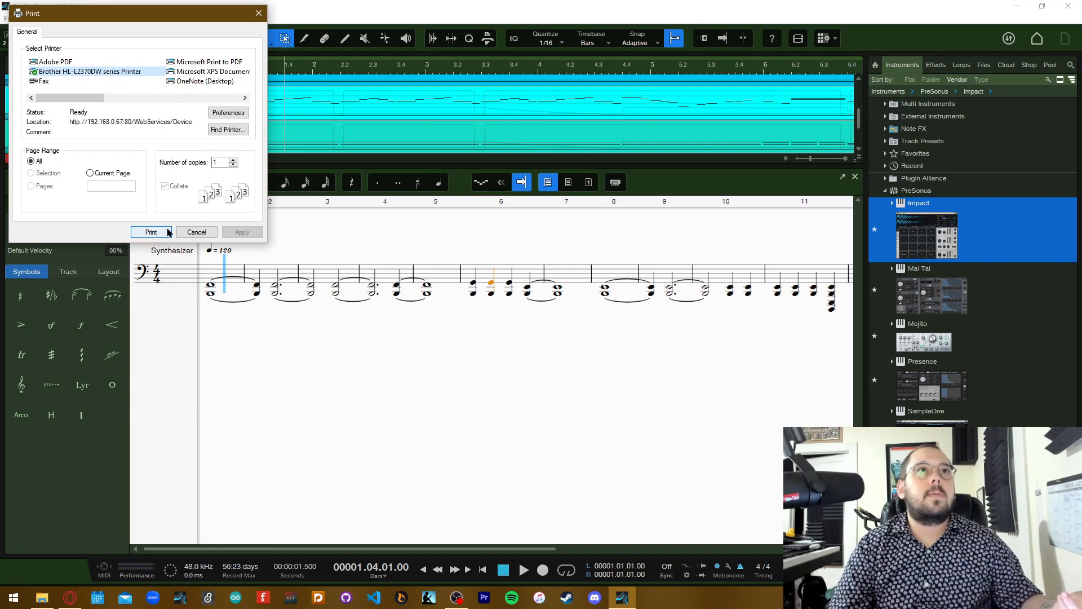
click(66, 62)
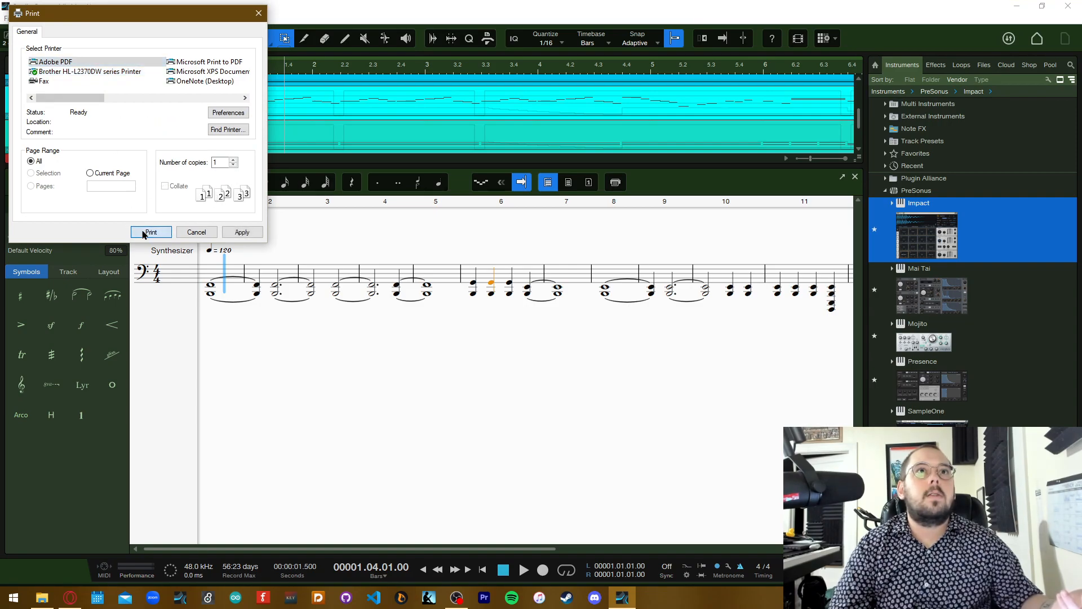
click(148, 232)
click(439, 305)
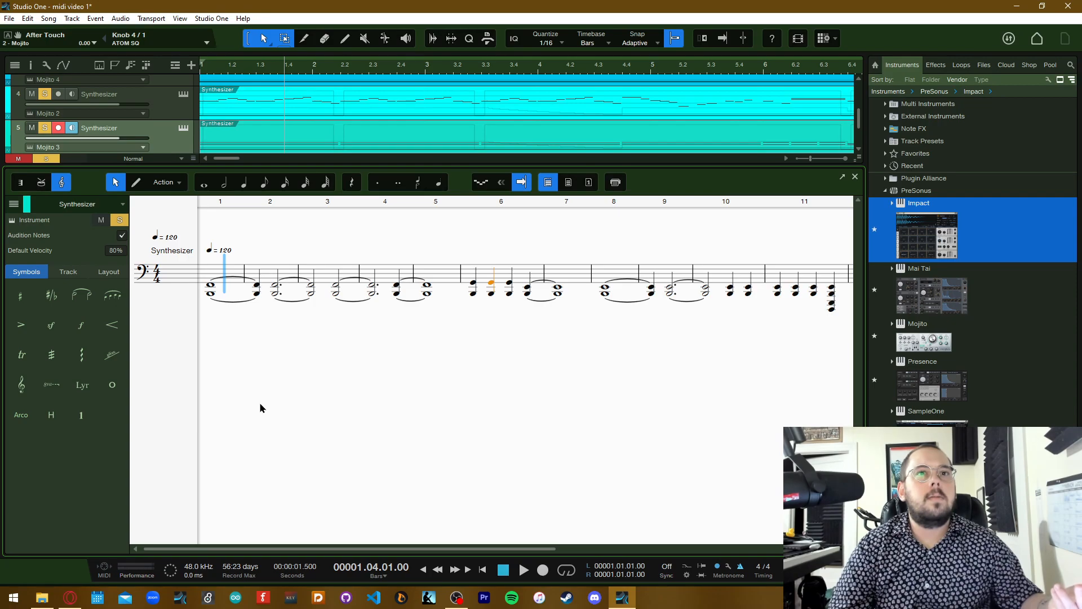
click(259, 485)
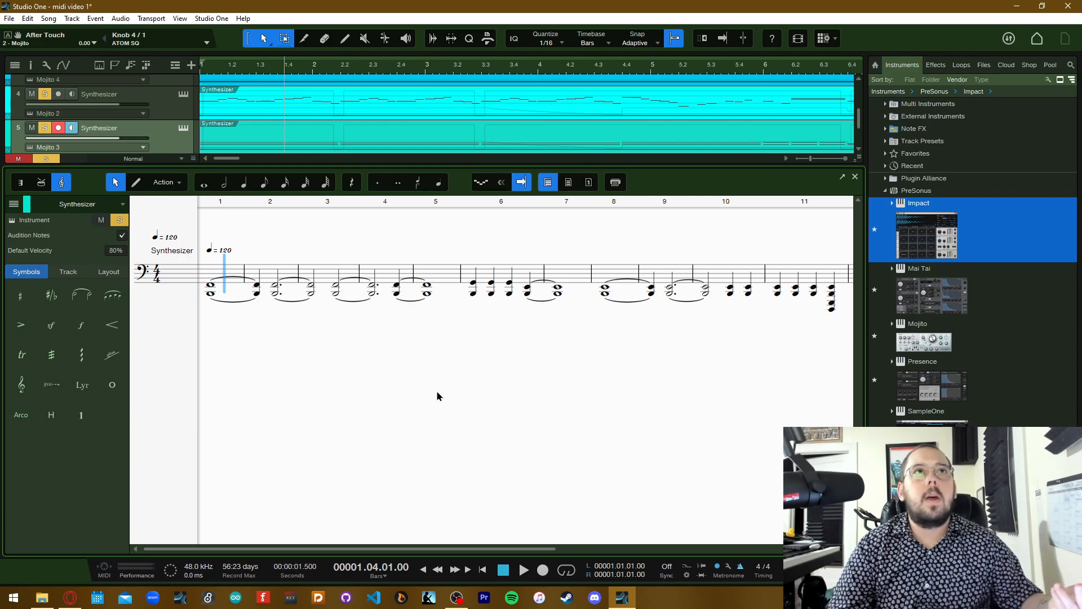
click(42, 598)
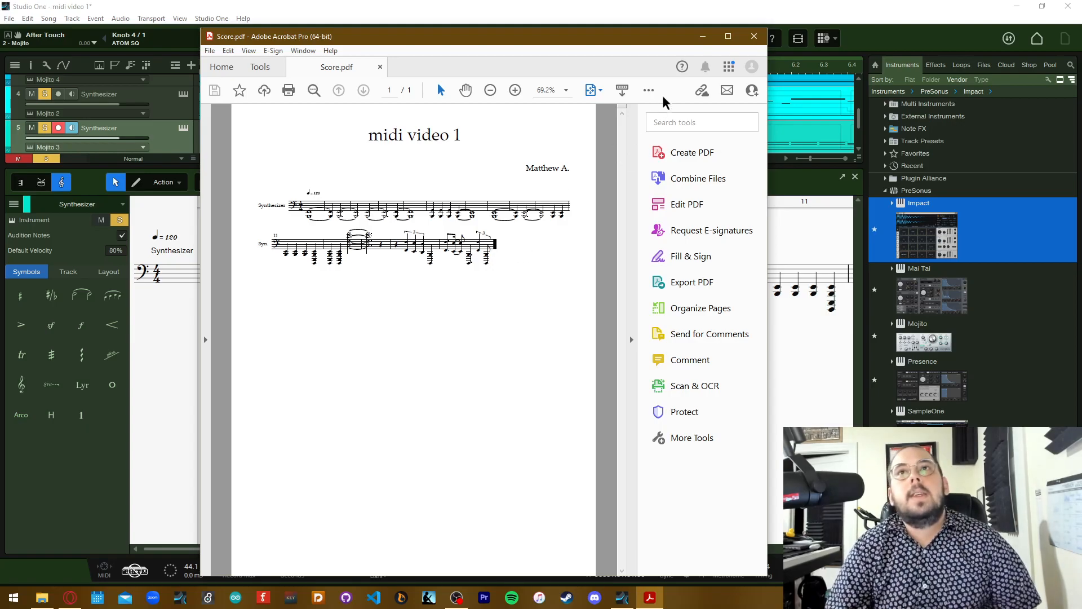
click(754, 36)
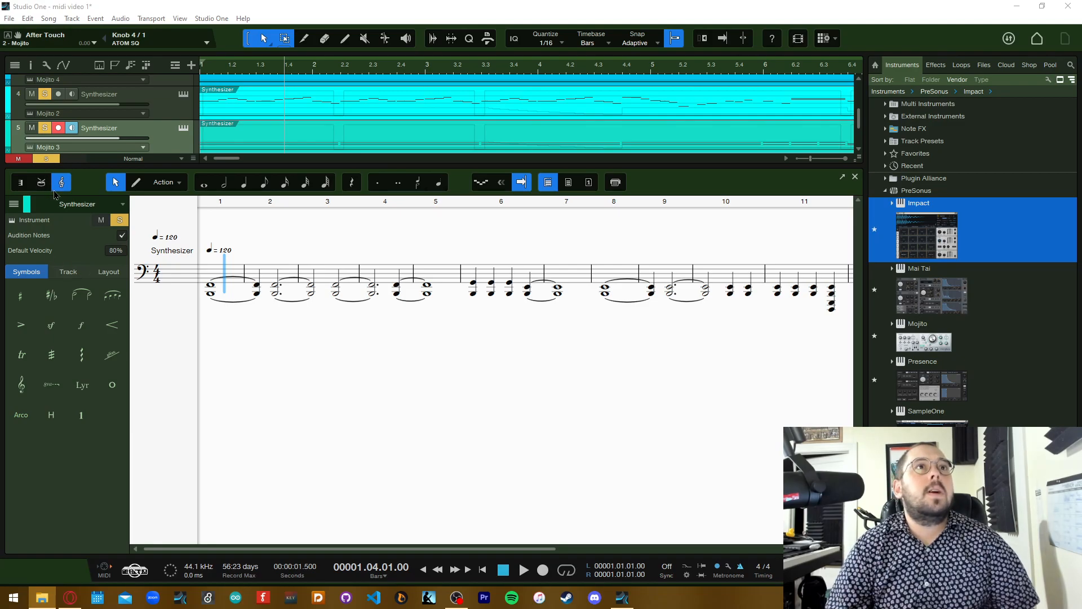
Return the Synthesizer event to the piano view, then hide the quantize panel and browser and close the note editor
click(23, 183)
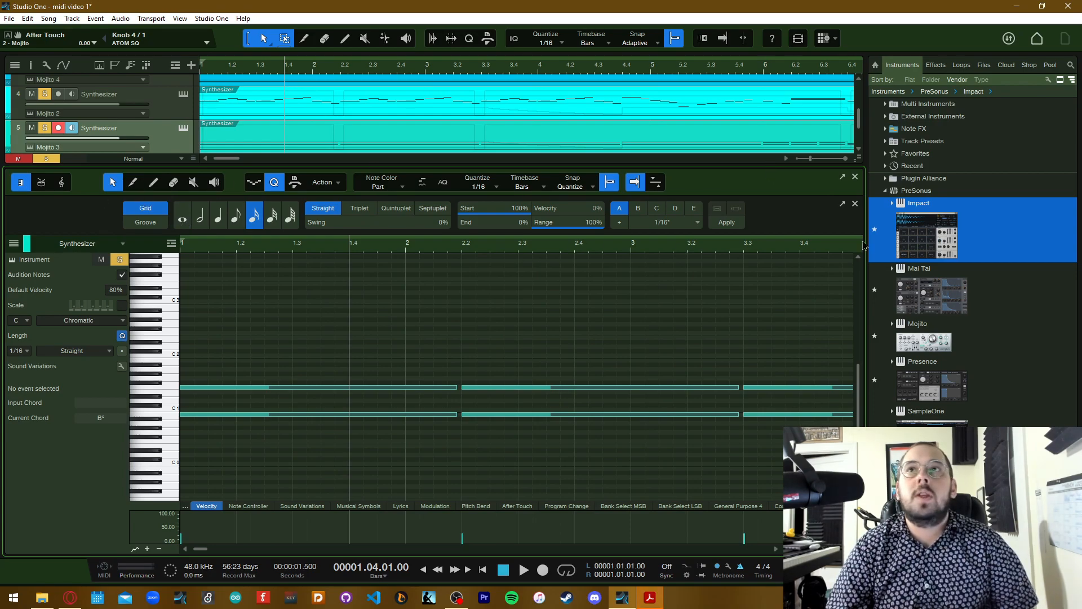
click(855, 205)
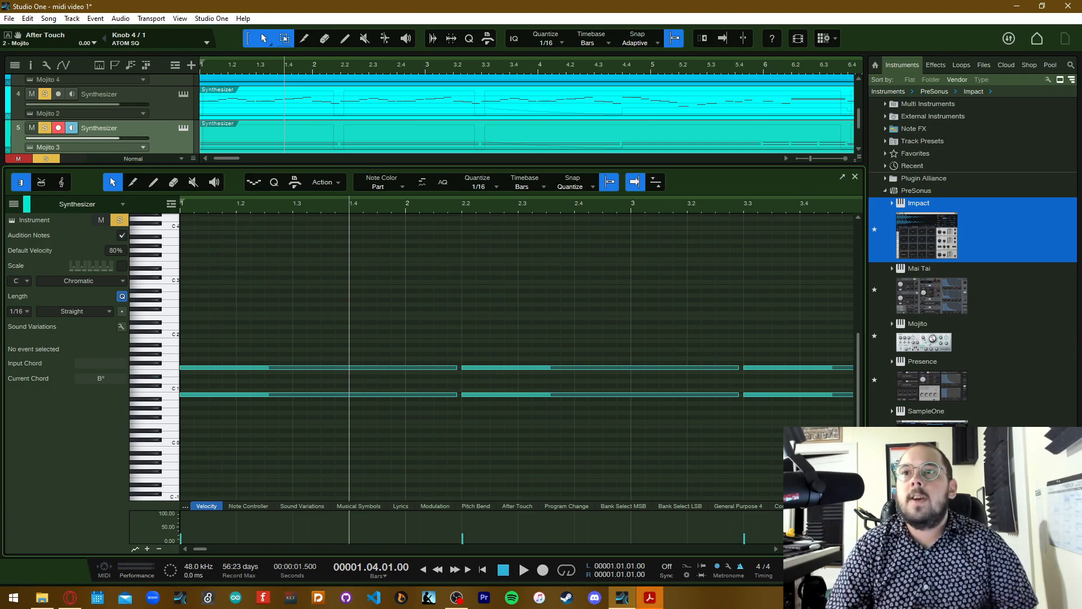
key(F5)
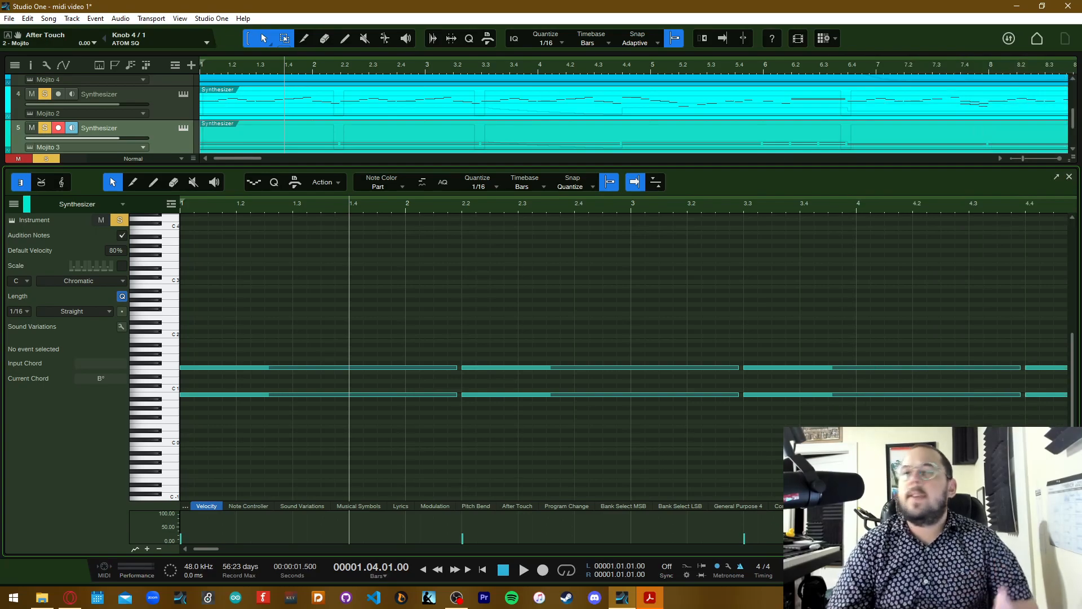
click(1069, 178)
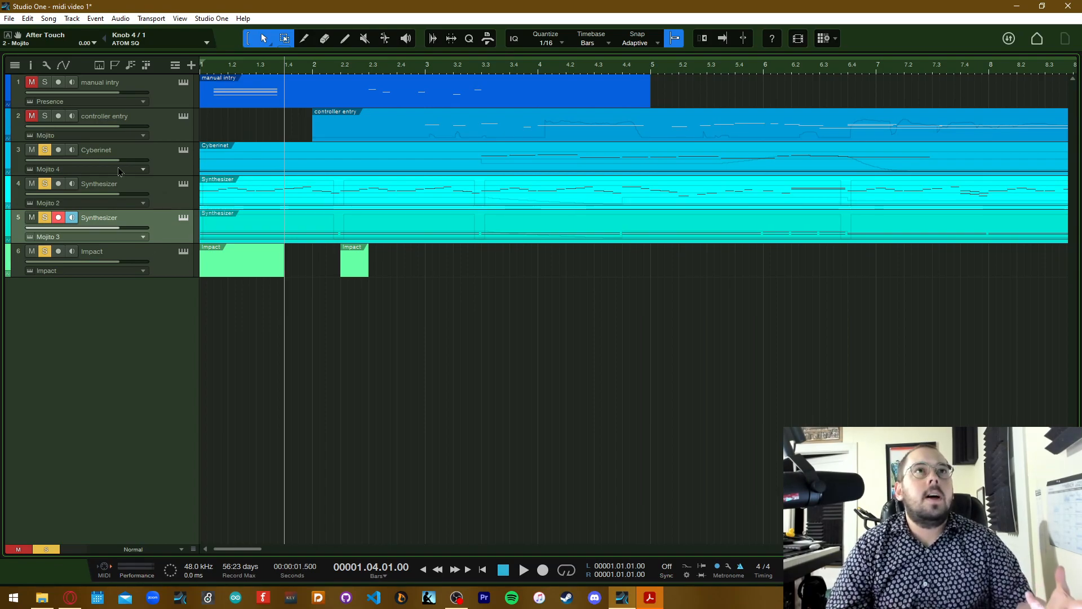
click(172, 165)
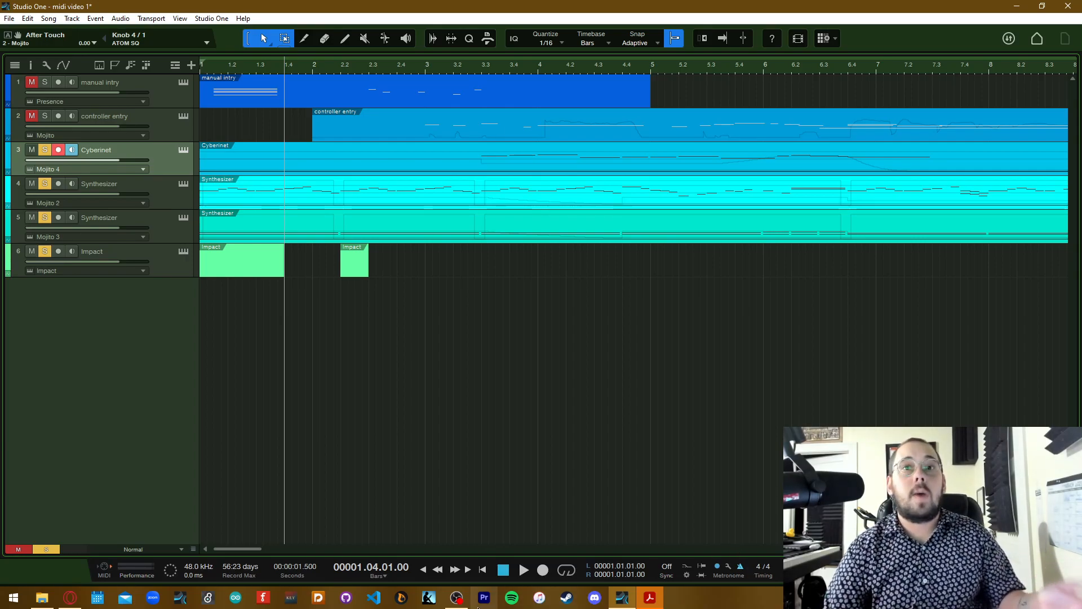
click(456, 598)
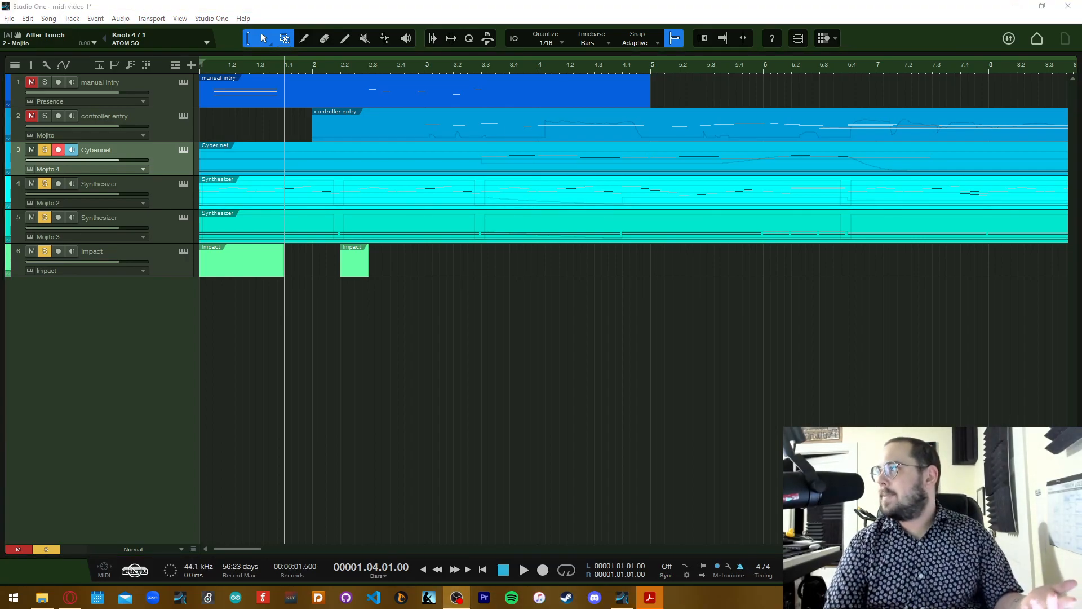